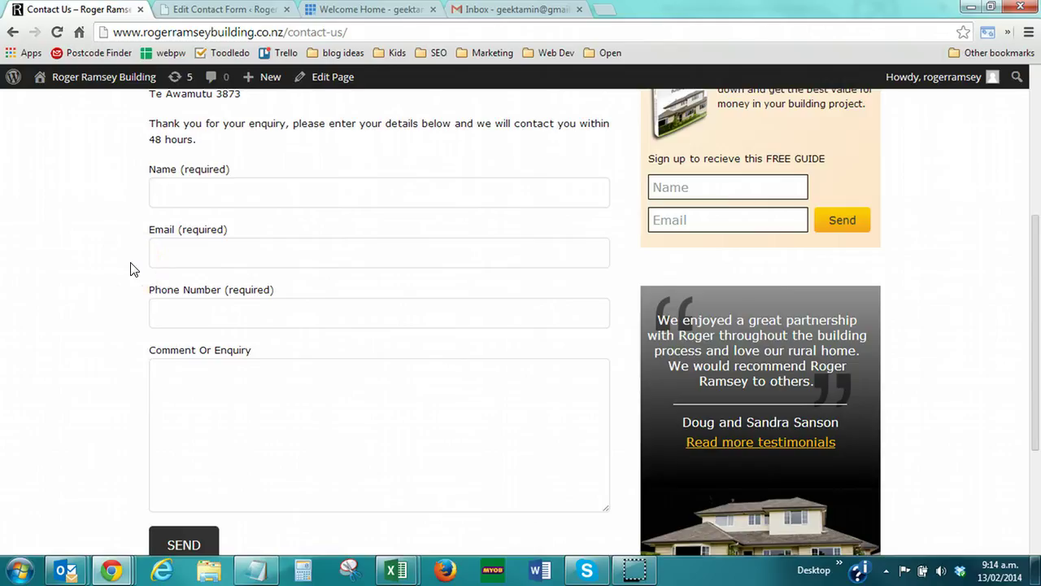
Fill in the Contact Us form: Name 'Testing', a test email and phone number, comment 'test'
scroll(130, 269, up, 1)
scroll(130, 270, down, 2)
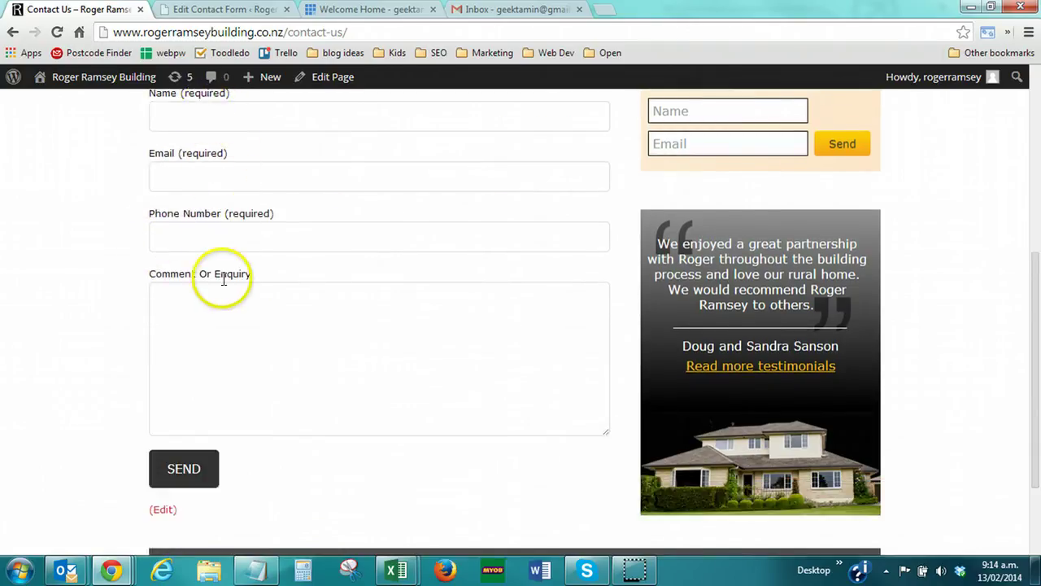
click(217, 307)
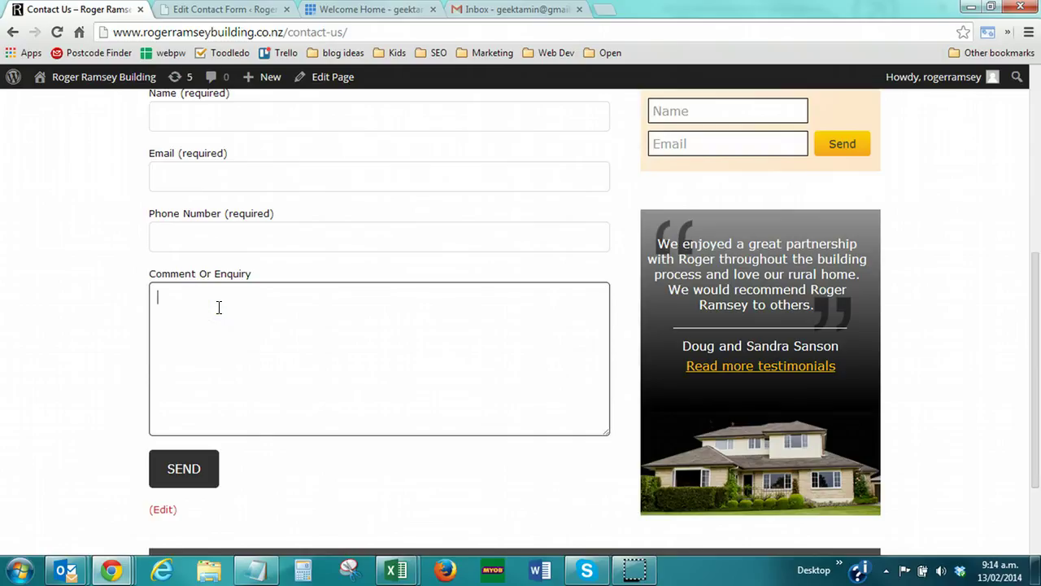
scroll(219, 307, up, 1)
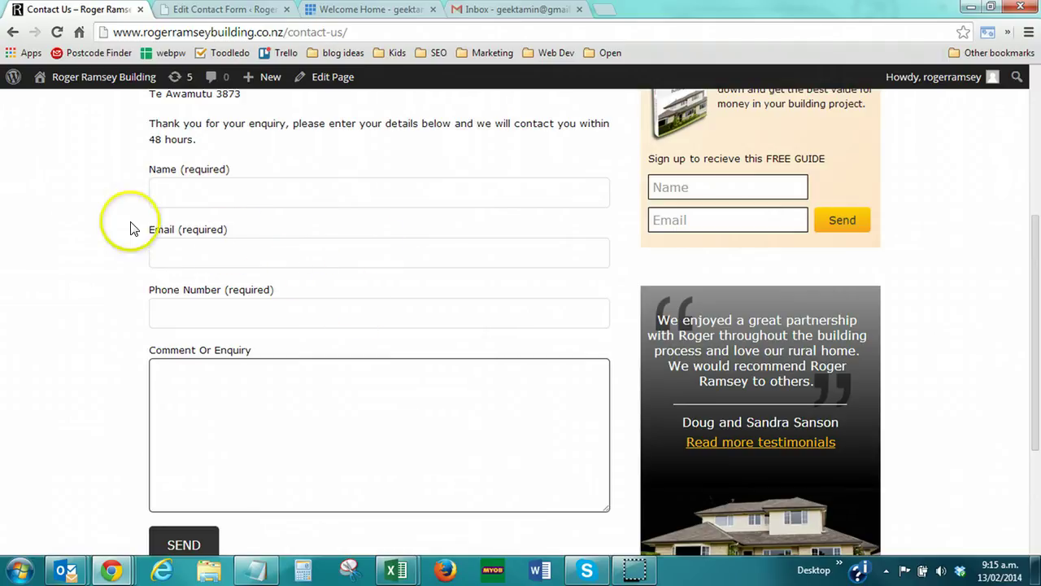
click(227, 197)
text(Testing)
key(Tab)
text(testing@testin)
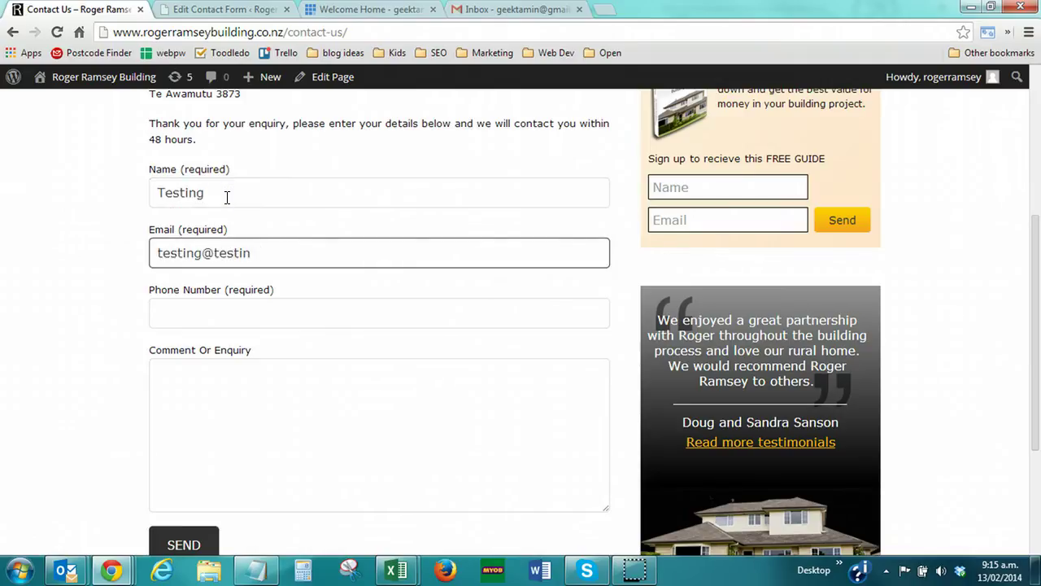
text(g.com)
key(Tab)
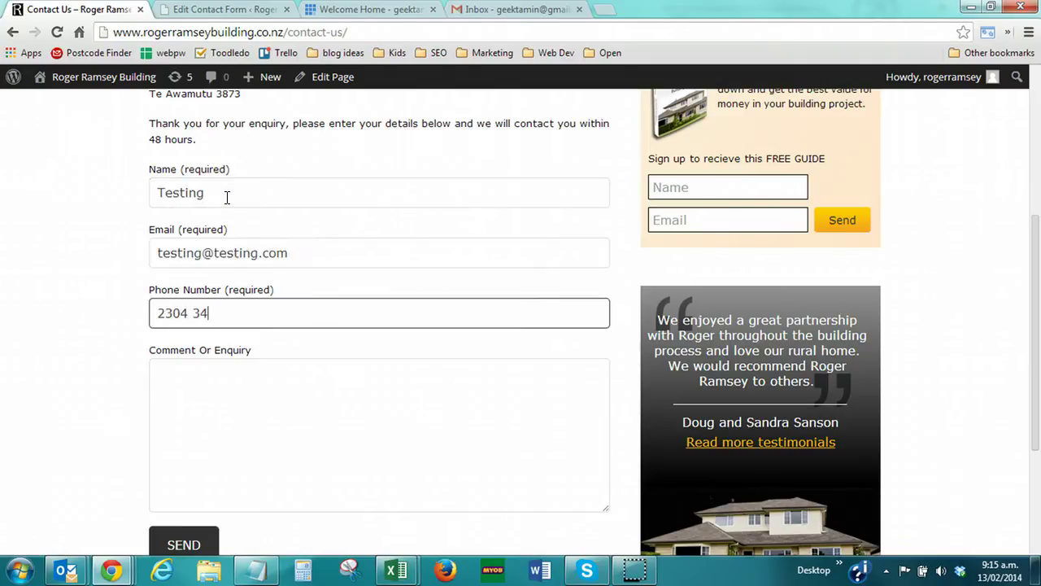
key(Tab)
text(test)
Submit the test enquiry with SEND and check the sent-successfully confirmation
click(226, 209)
scroll(223, 325, down, 1)
click(219, 409)
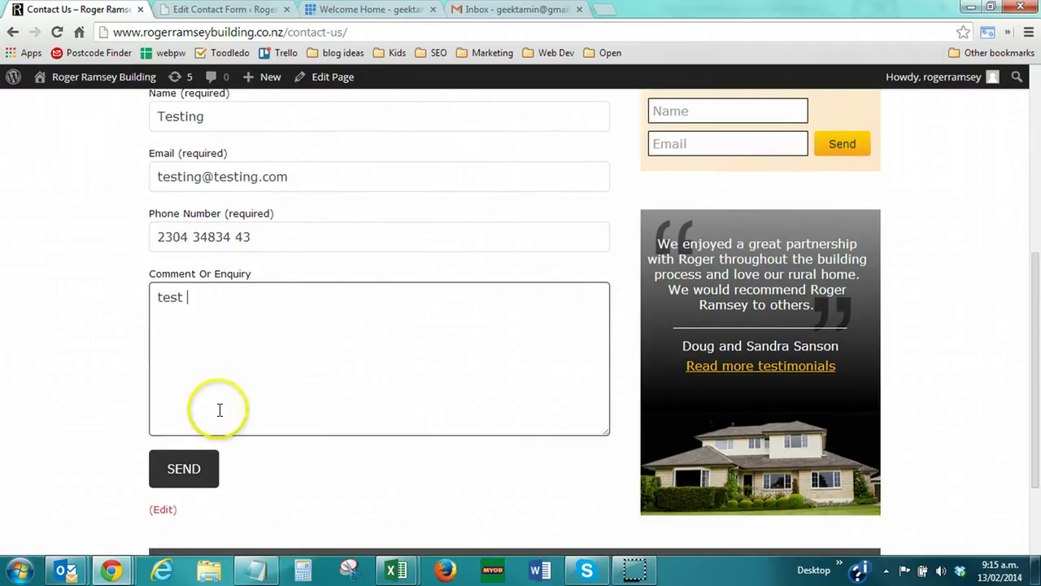
click(186, 467)
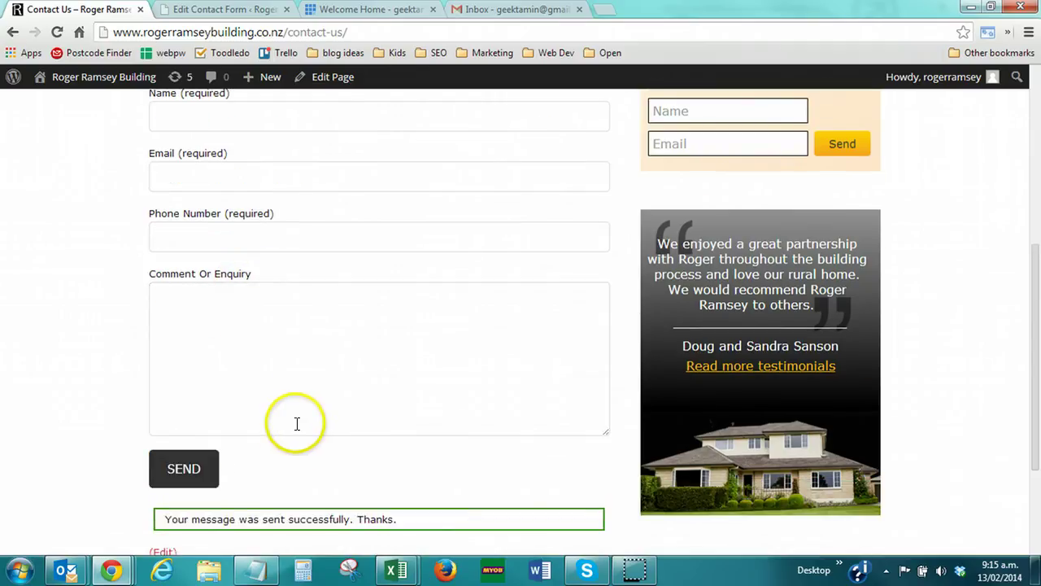
scroll(289, 435, down, 1)
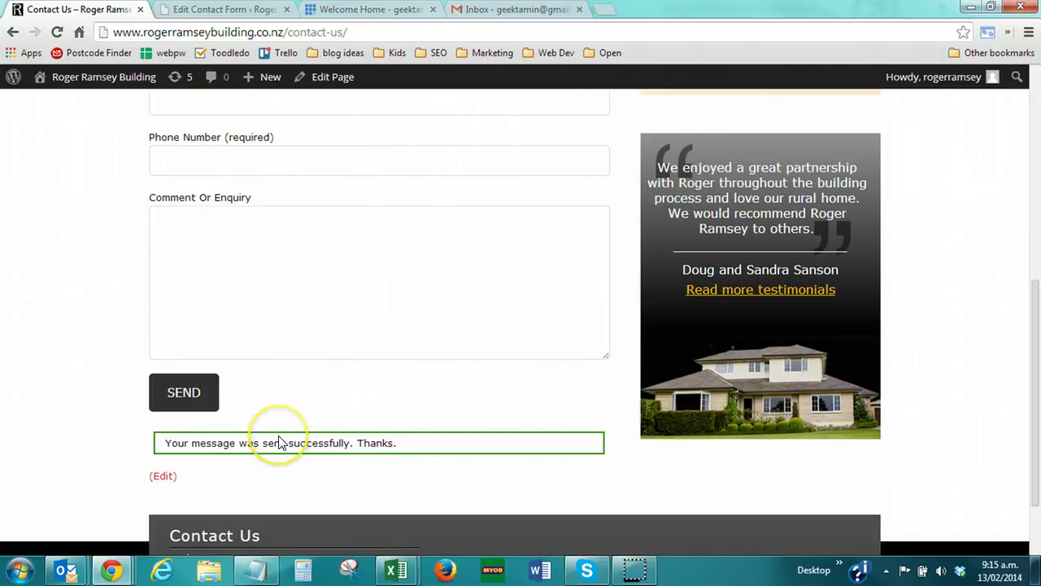
scroll(277, 435, up, 2)
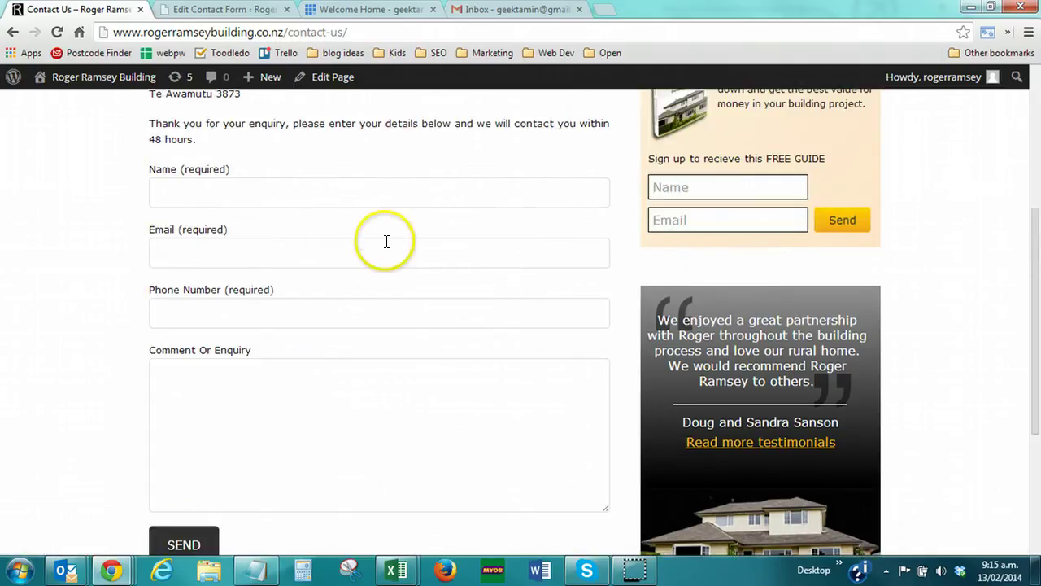
click(529, 10)
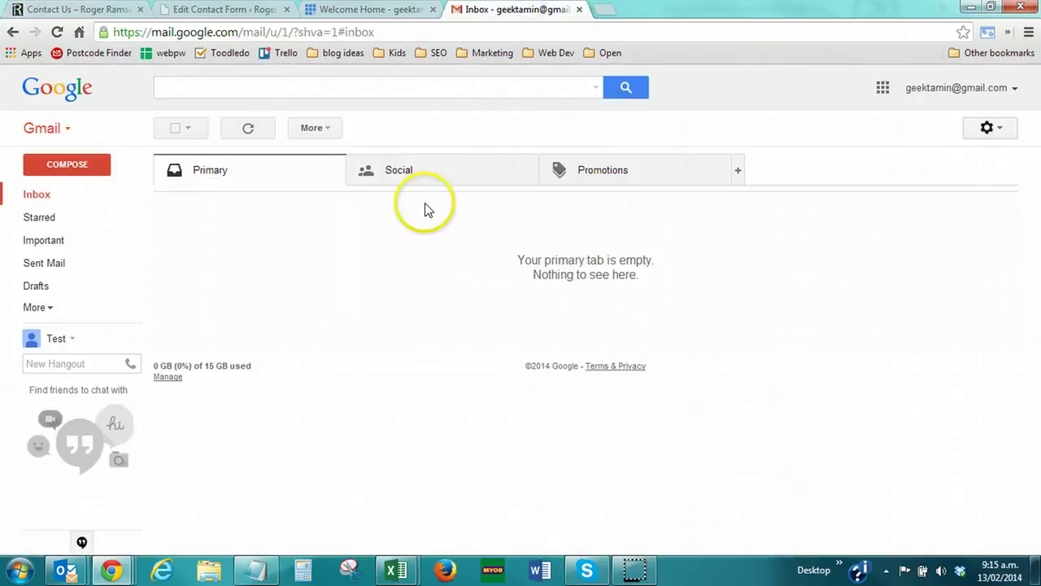
click(50, 195)
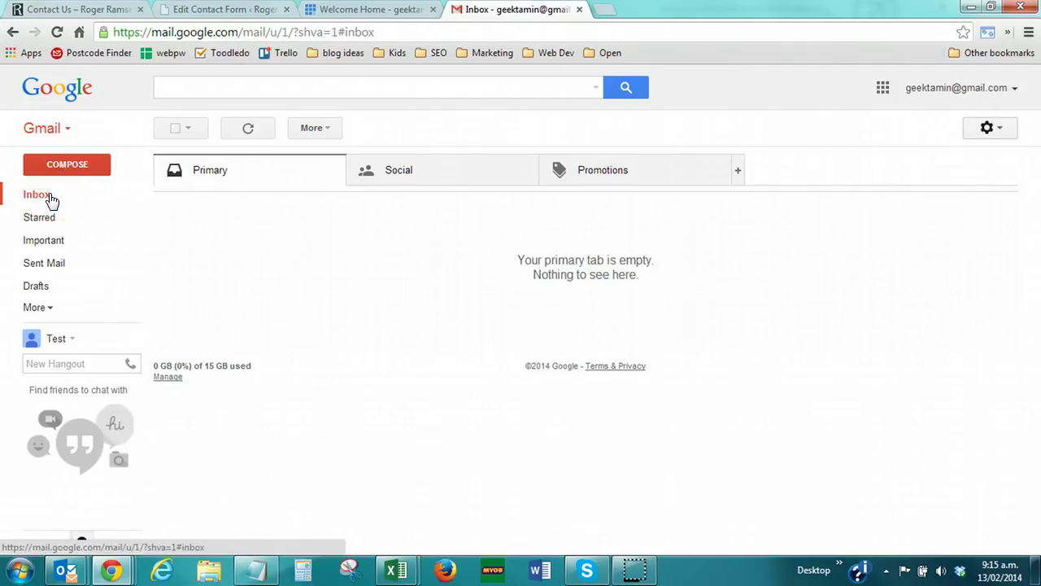
click(90, 9)
click(94, 179)
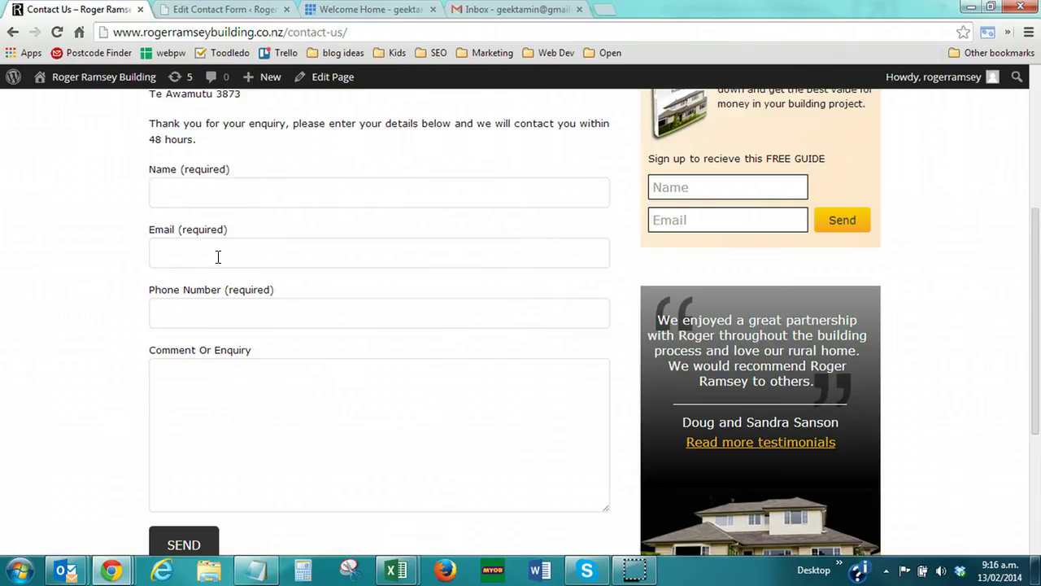
On the Edit Contact Form page, go to the Mail section's From field, [your-name] <[your-email]>
scroll(218, 257, down, 1)
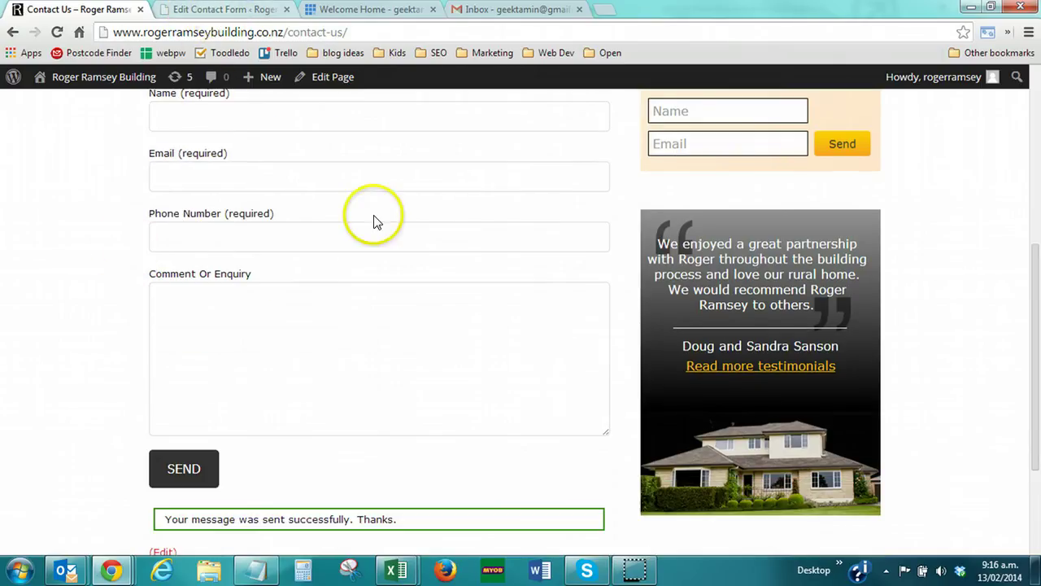
click(214, 10)
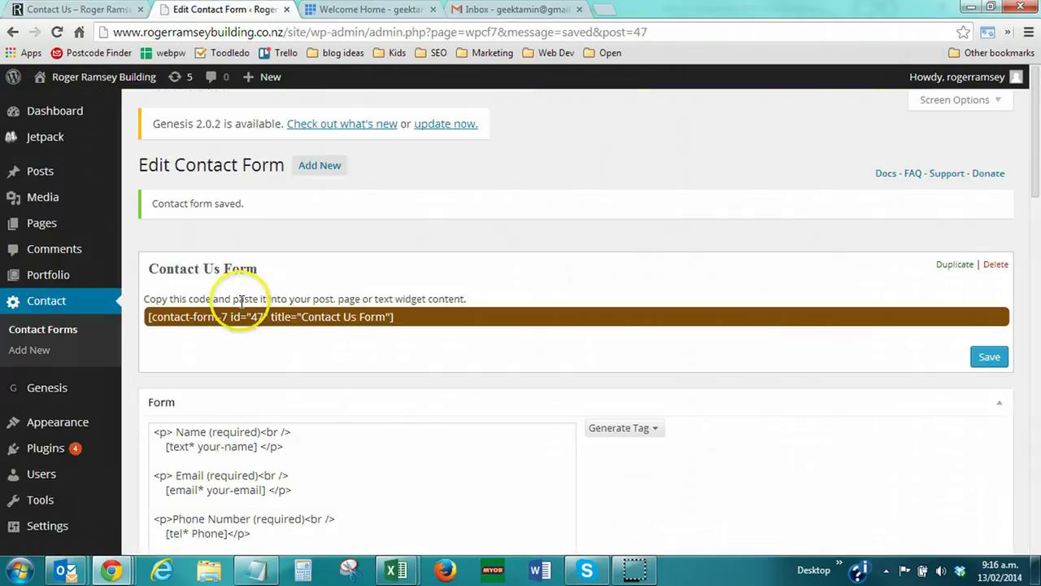
scroll(222, 246, down, 2)
scroll(203, 228, down, 2)
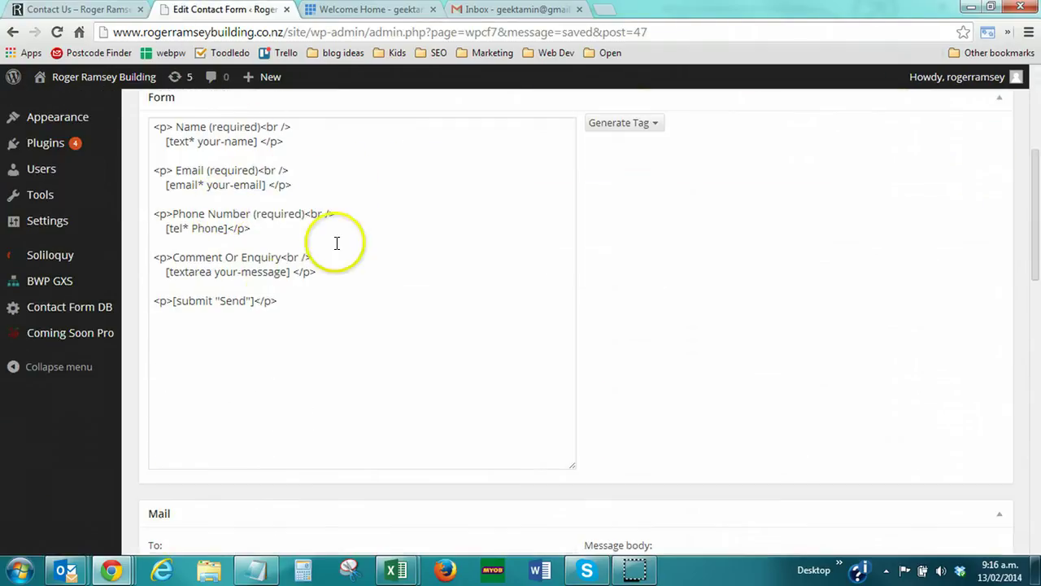
scroll(279, 286, down, 4)
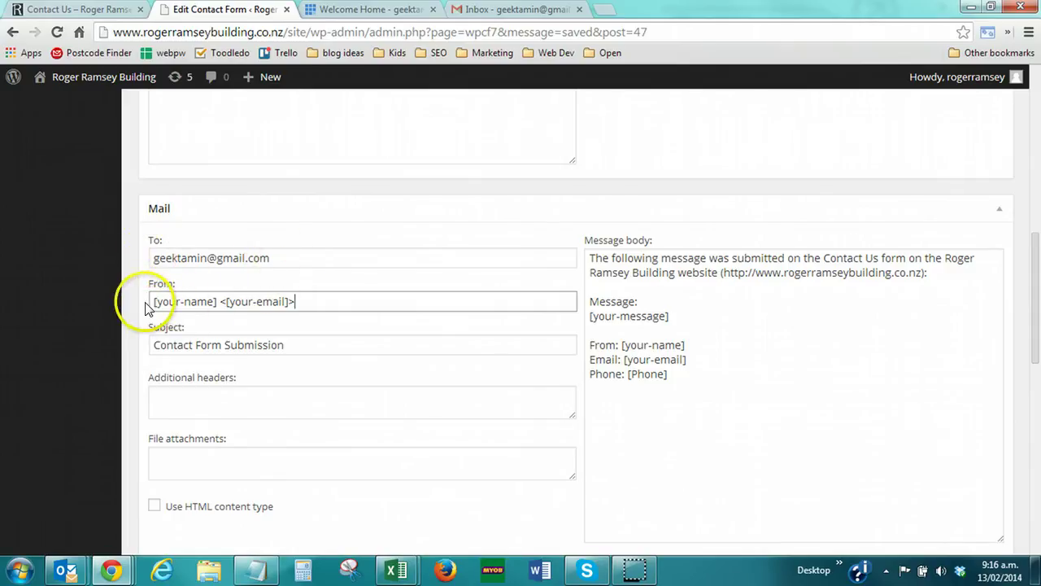
scroll(384, 318, up, 4)
scroll(261, 328, down, 4)
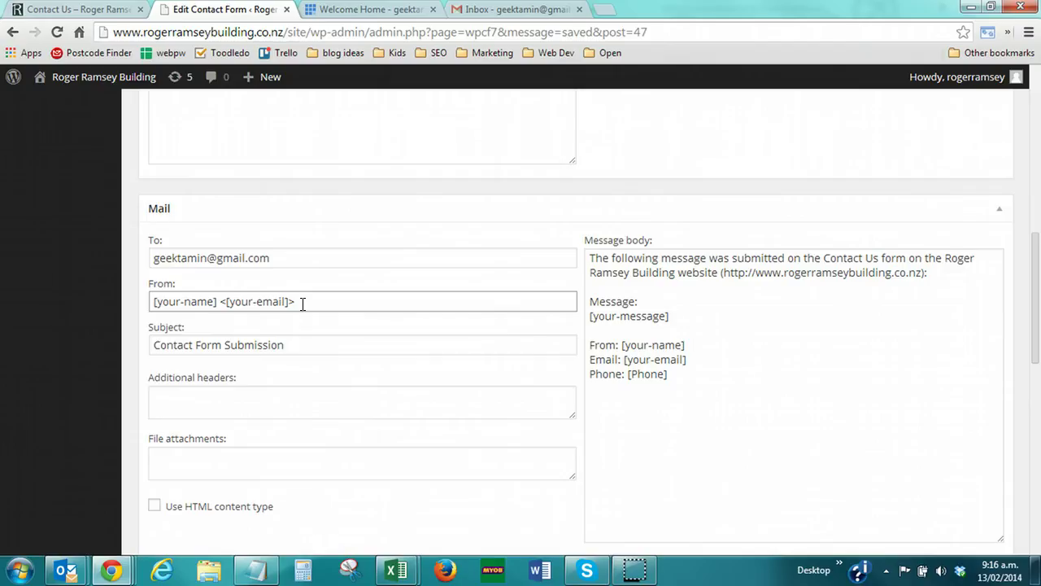
click(303, 304)
Go to the Bluehost control panel and open its Email Accounts page
click(358, 9)
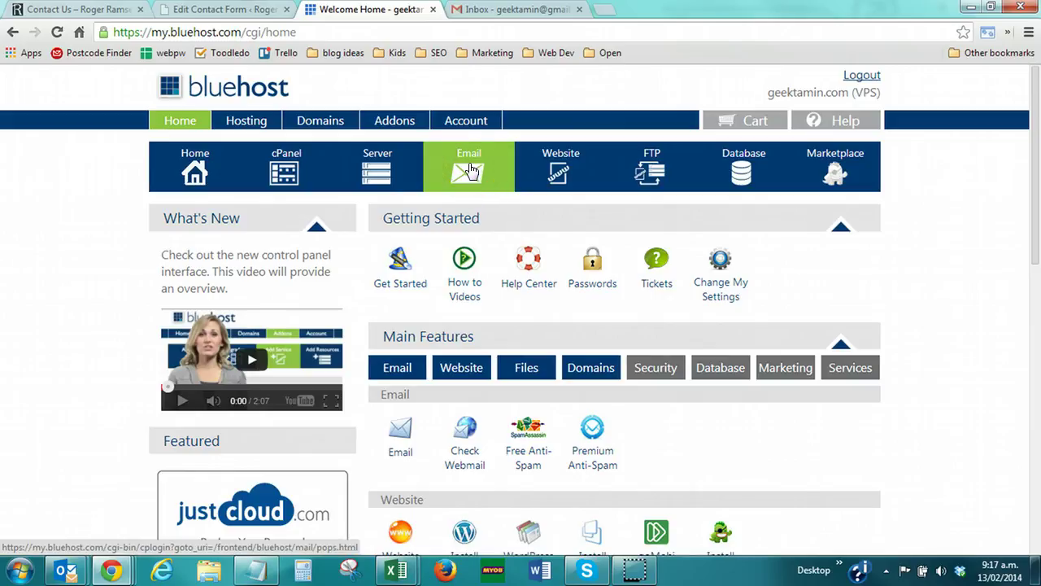
click(468, 171)
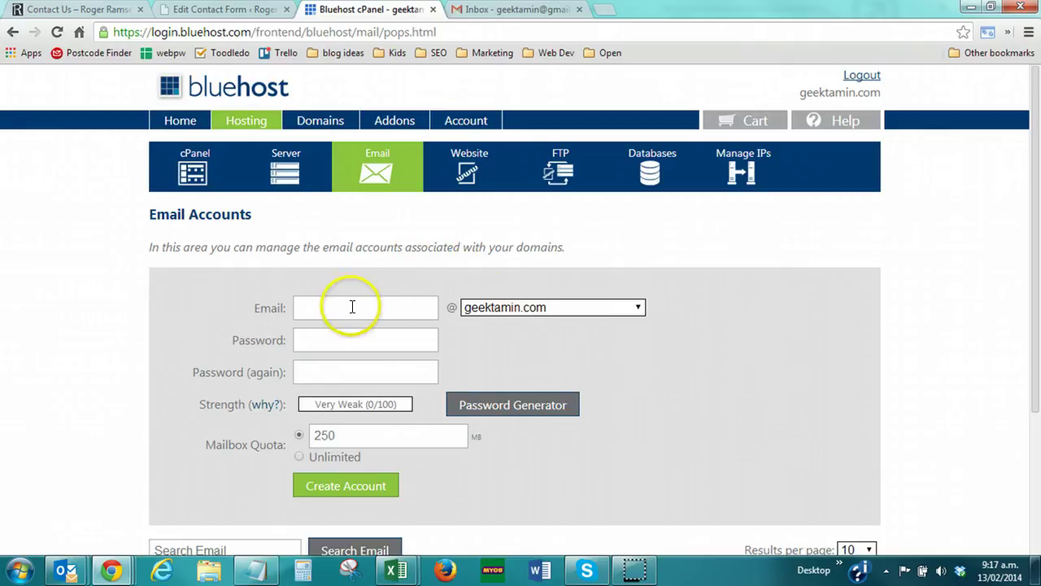
click(492, 306)
click(501, 405)
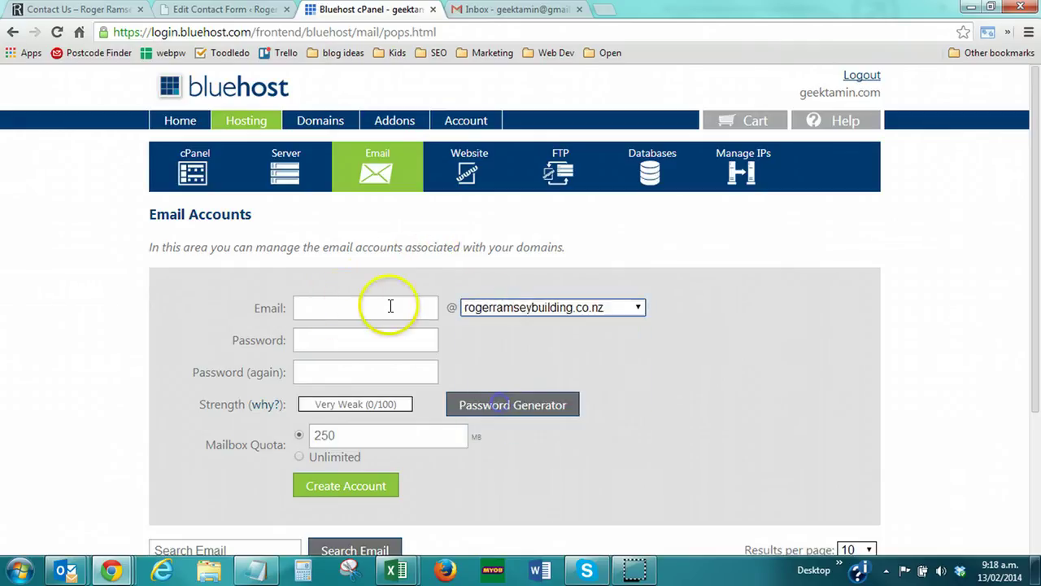
click(366, 305)
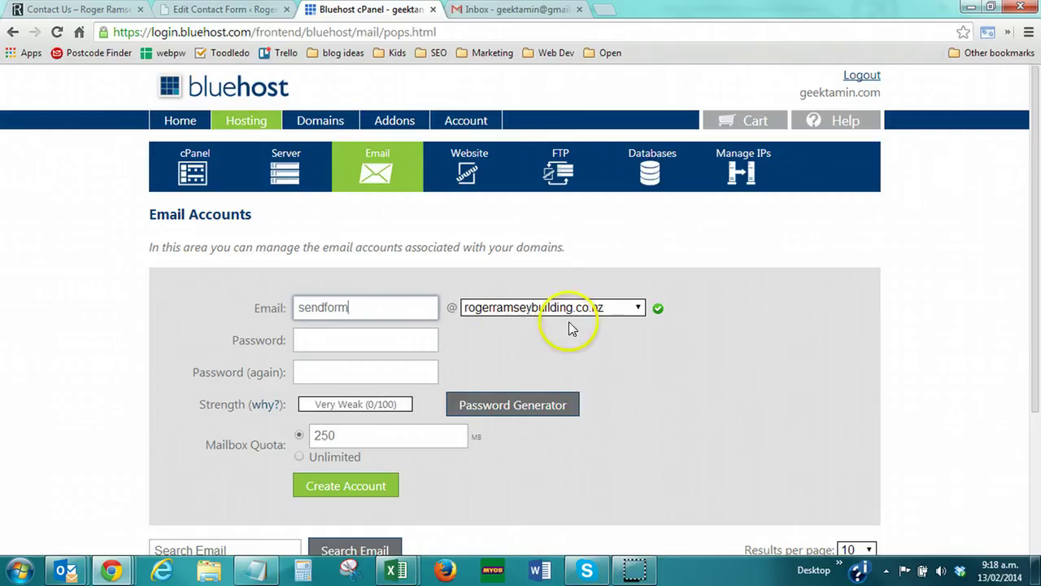
click(330, 336)
text(*****)
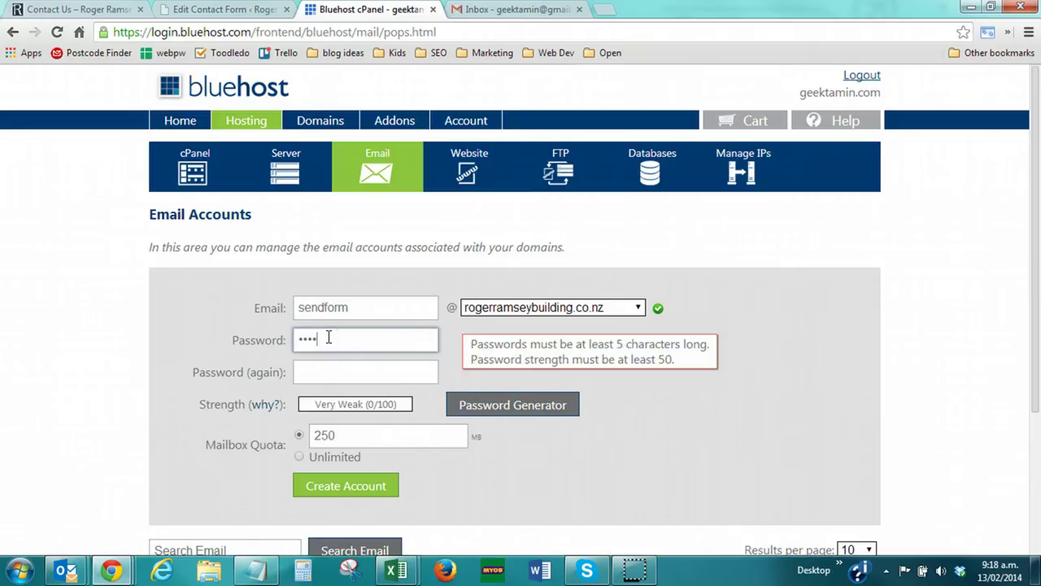
text(*****)
key(Tab)
text(**********)
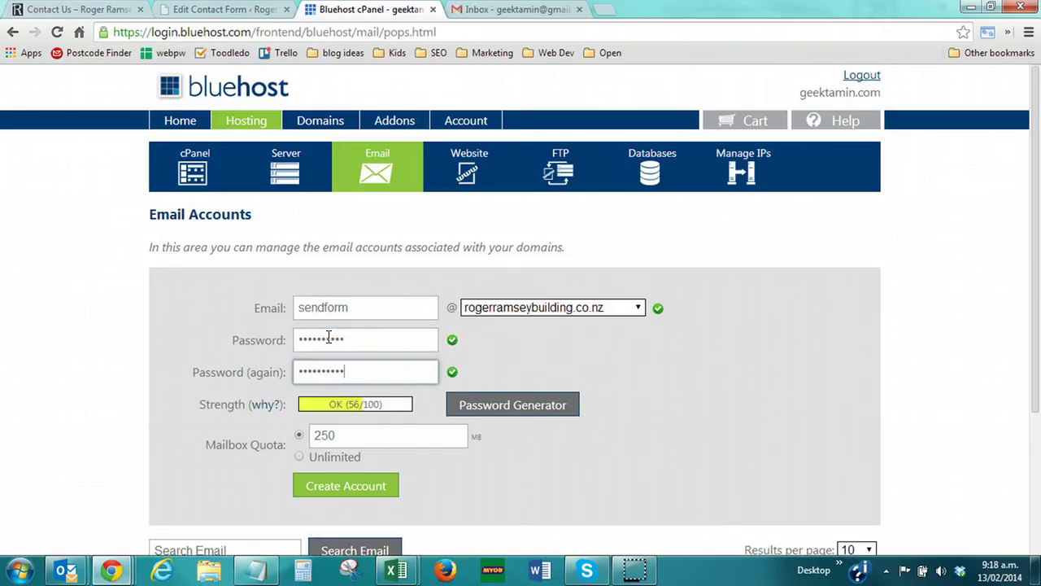
Create the 250 MB sendform account and review it in the accounts list
scroll(236, 460, down, 1)
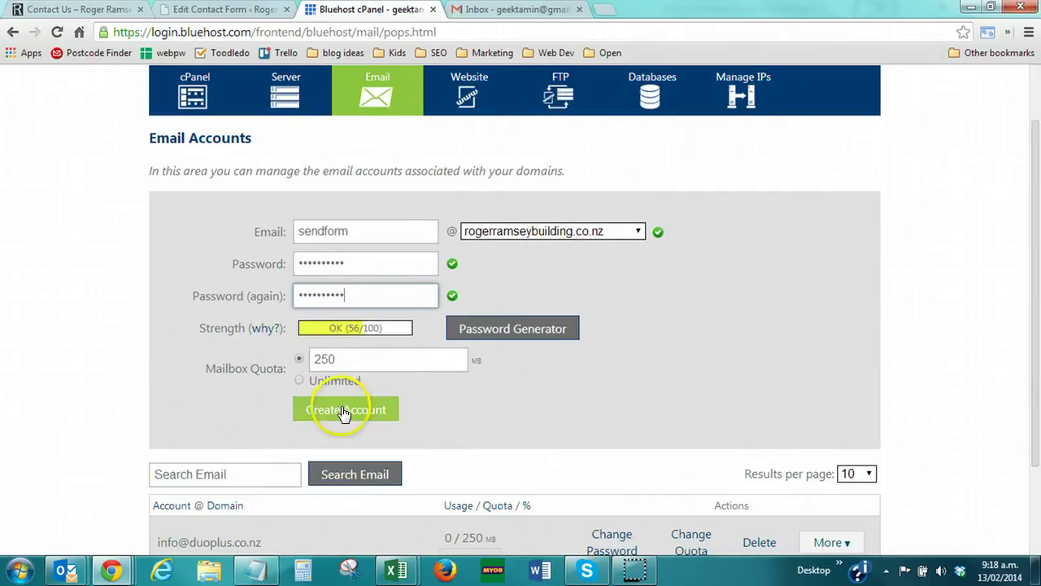
click(345, 411)
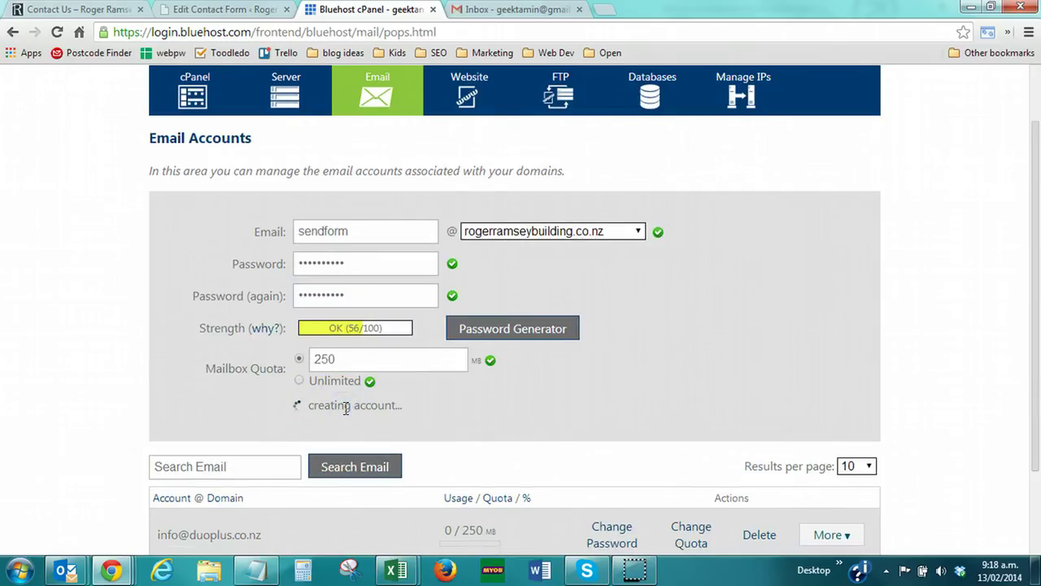
click(351, 405)
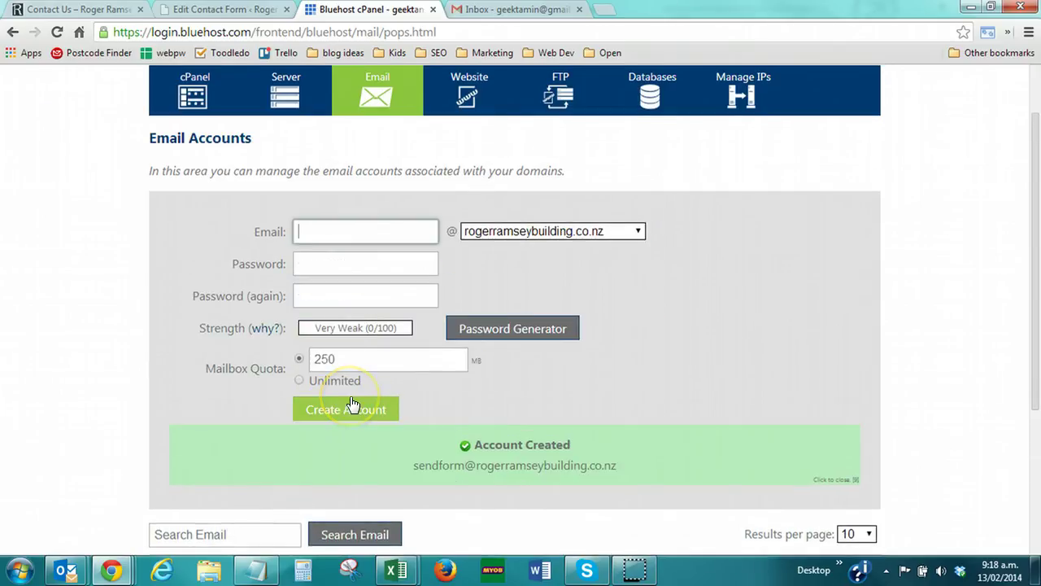
scroll(423, 394, down, 1)
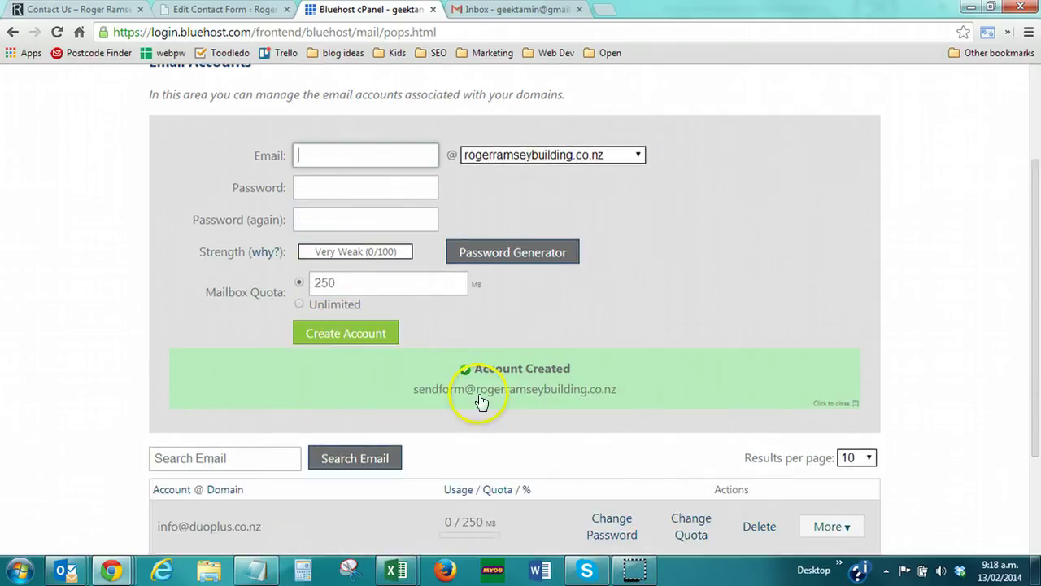
scroll(509, 391, down, 1)
scroll(200, 456, down, 1)
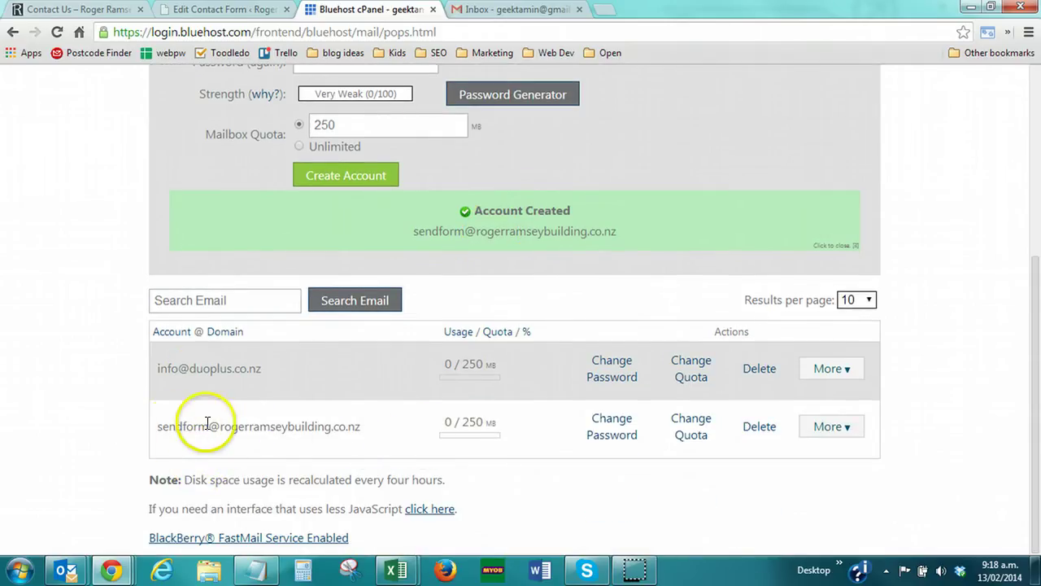
scroll(373, 425, up, 4)
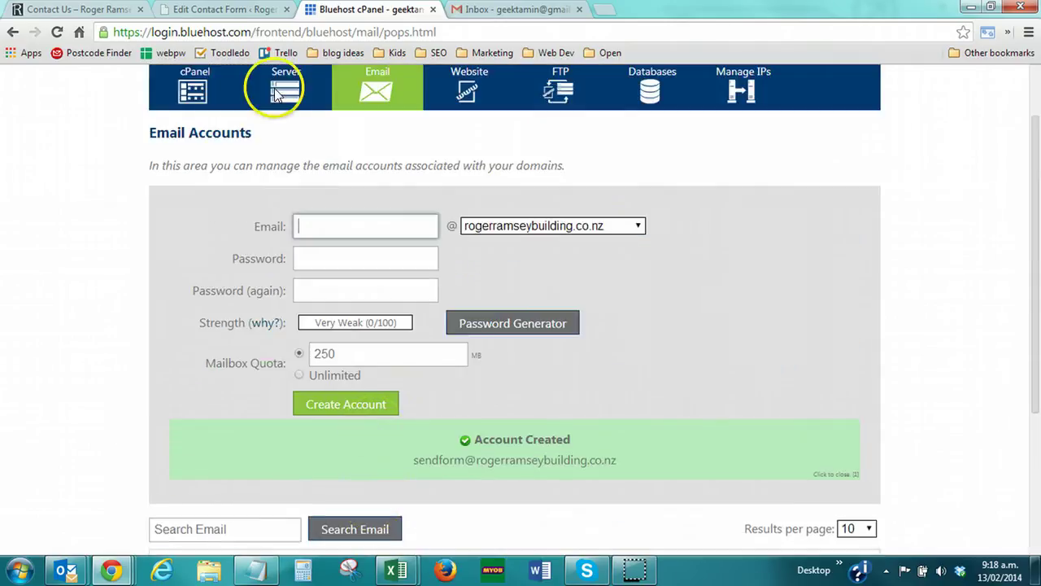
Replace the Mail From address with the new sendform site-domain address from autocomplete
click(203, 10)
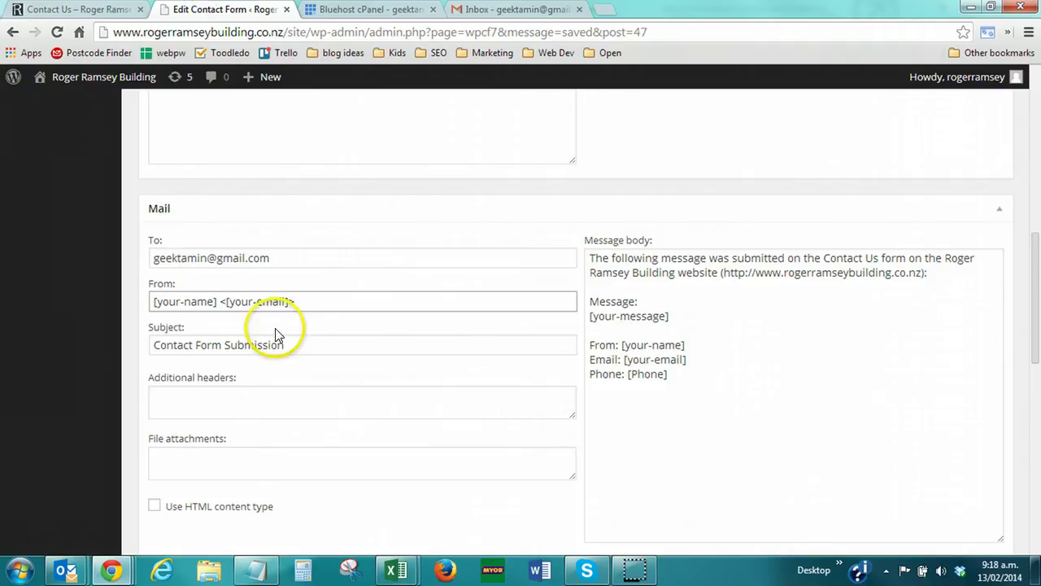
scroll(273, 338, up, 4)
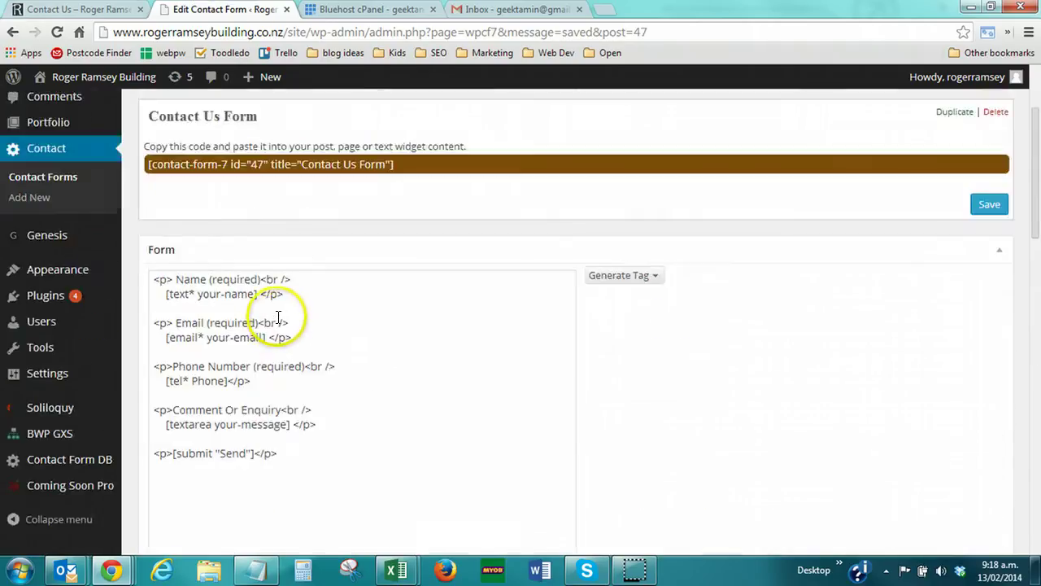
scroll(276, 316, down, 5)
drag(302, 226, 113, 230)
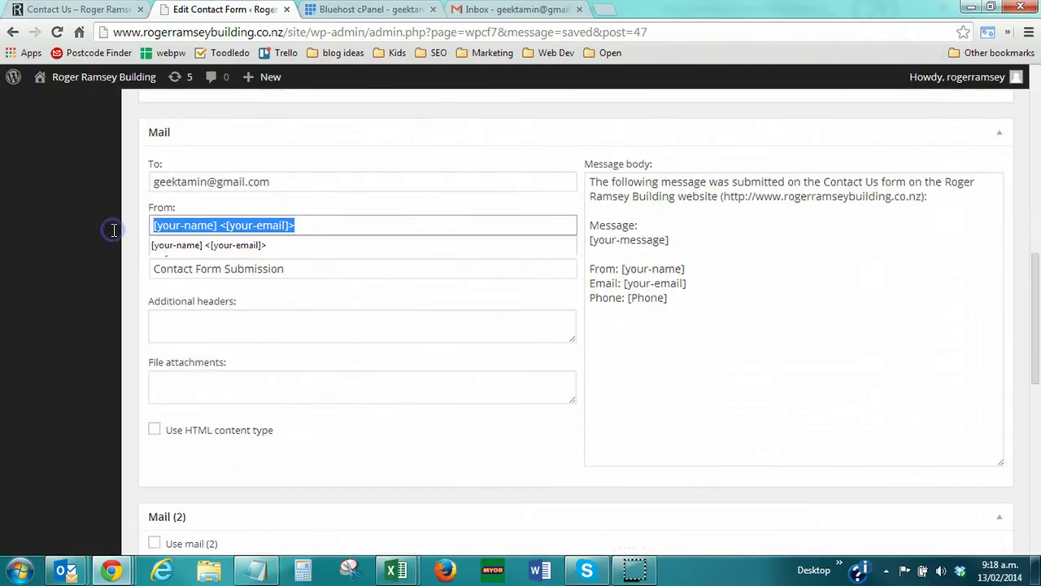
text(send)
key(Down)
key(Tab)
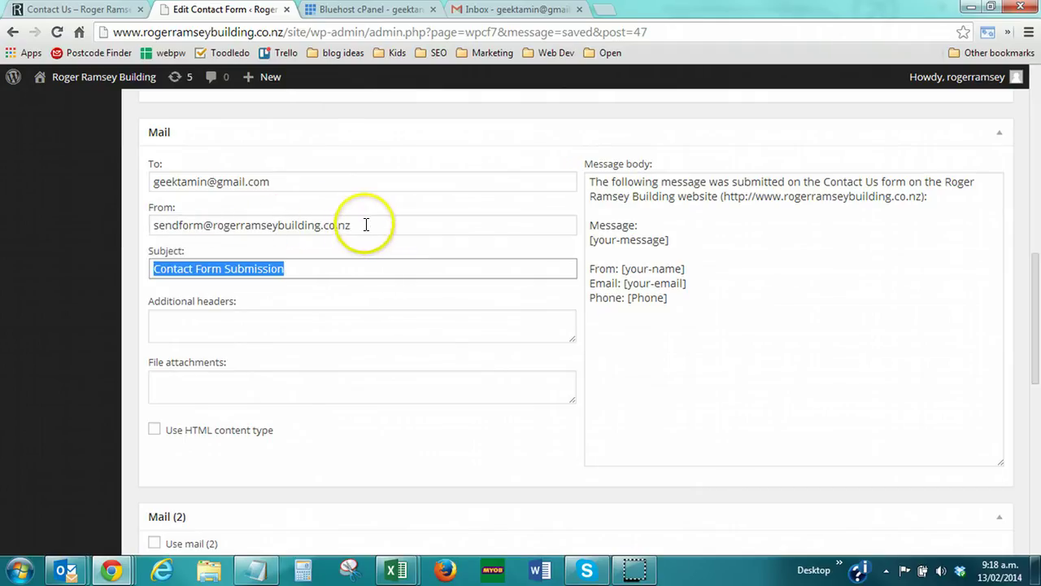
Save the updated contact form
scroll(979, 235, up, 10)
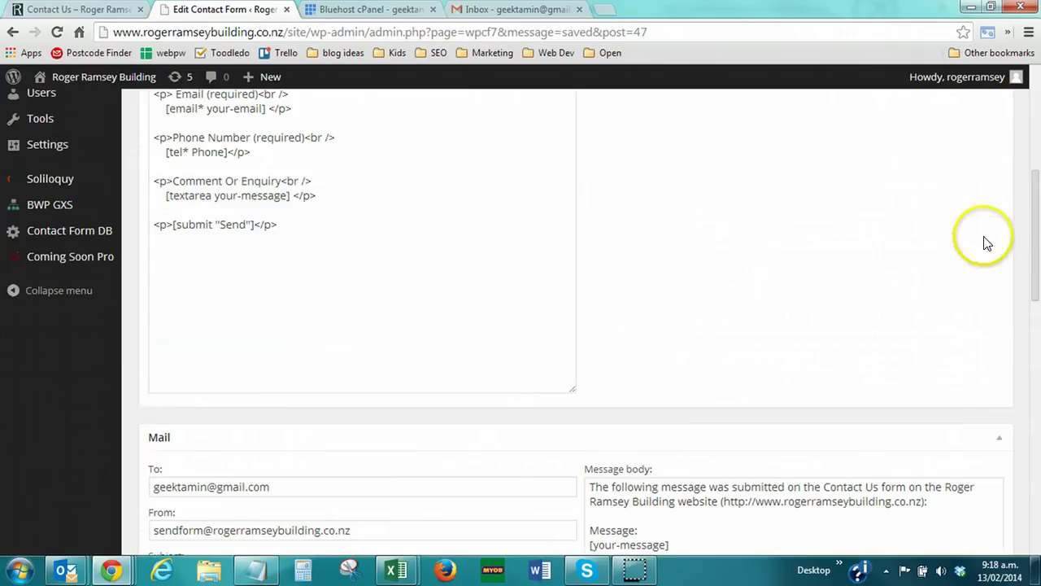
click(975, 202)
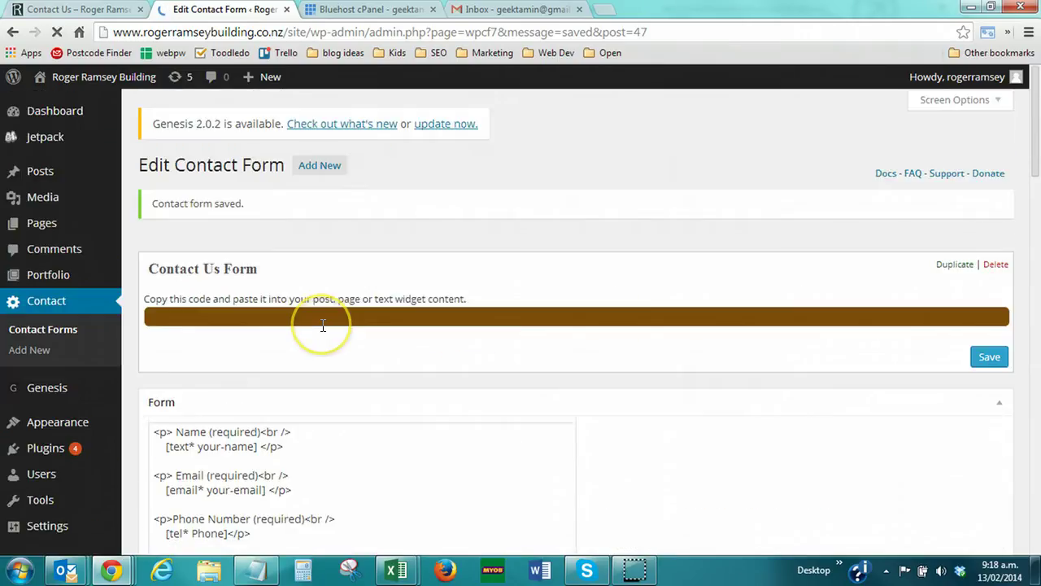
scroll(317, 329, down, 12)
scroll(312, 334, down, 1)
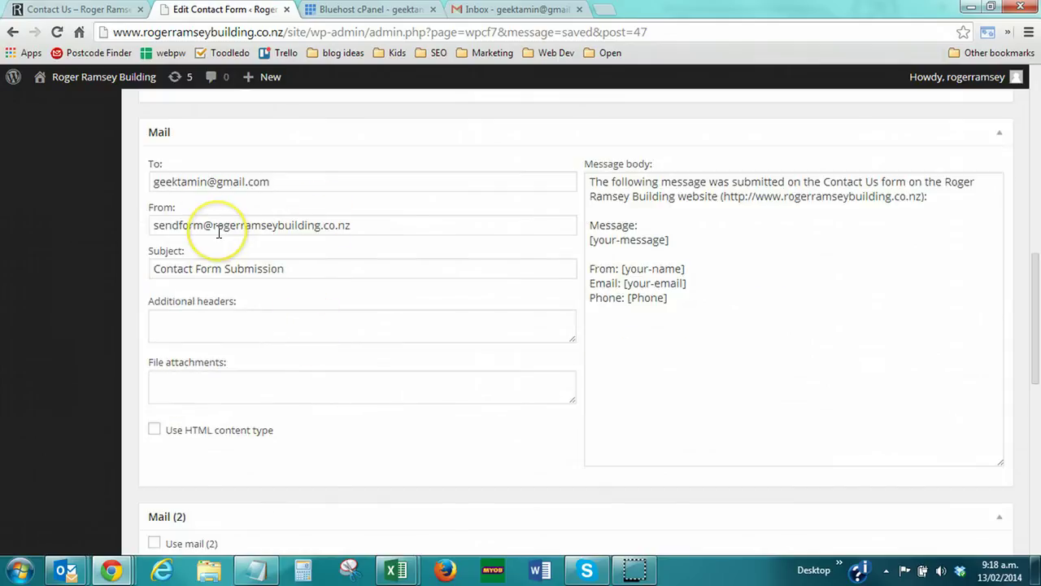
Find the sendform account in Bluehost's Email Accounts list, then go back to the contact form editor
click(344, 10)
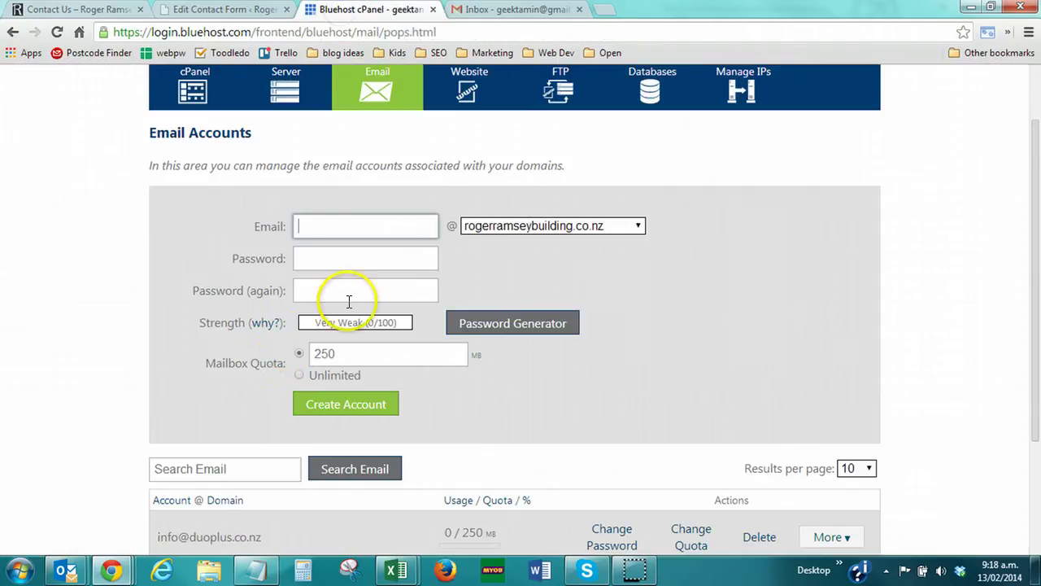
scroll(220, 358, down, 2)
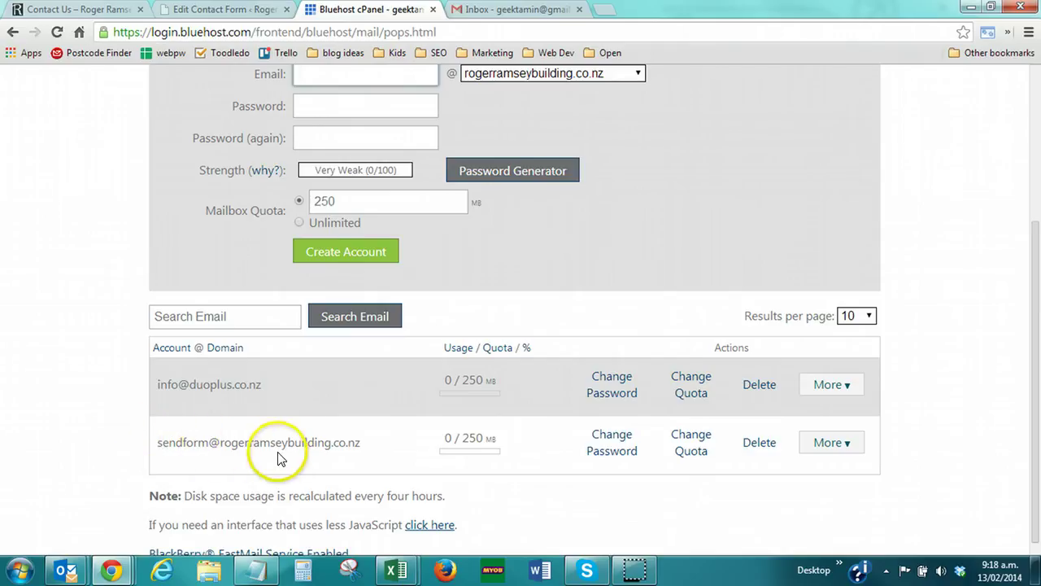
scroll(65, 399, up, 2)
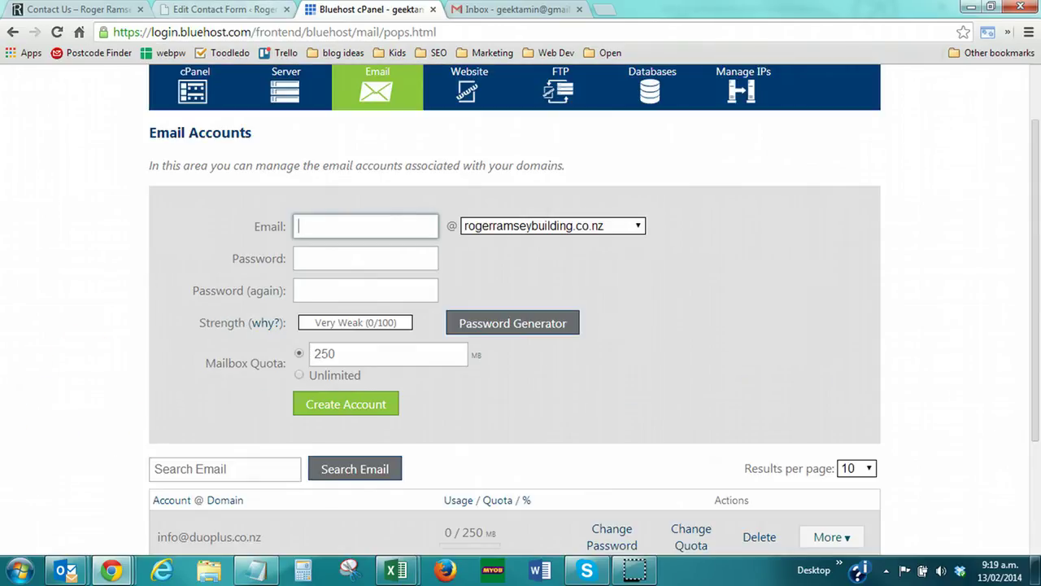
scroll(174, 209, down, 1)
scroll(174, 209, up, 2)
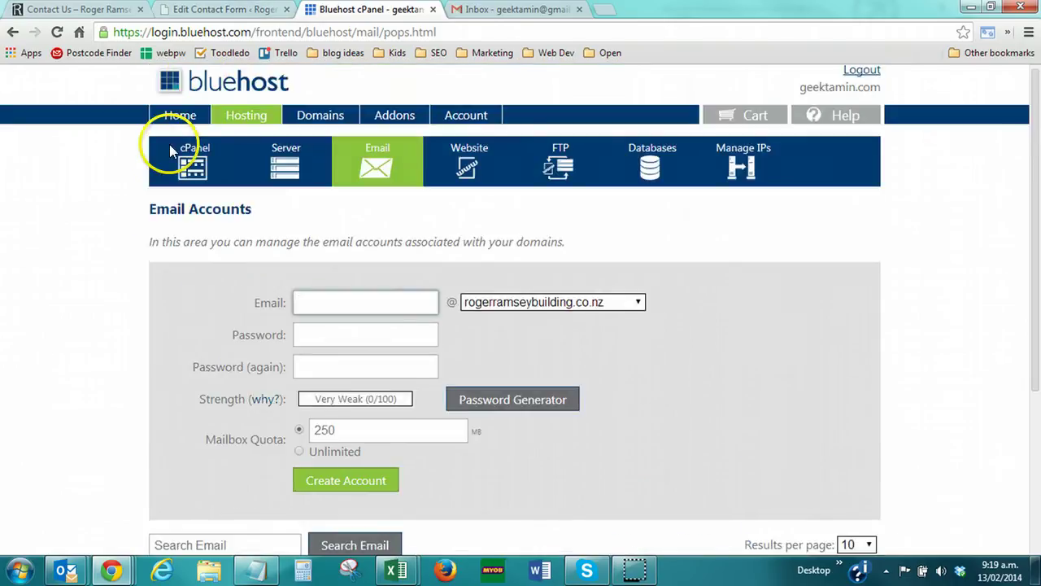
click(210, 8)
scroll(116, 314, up, 1)
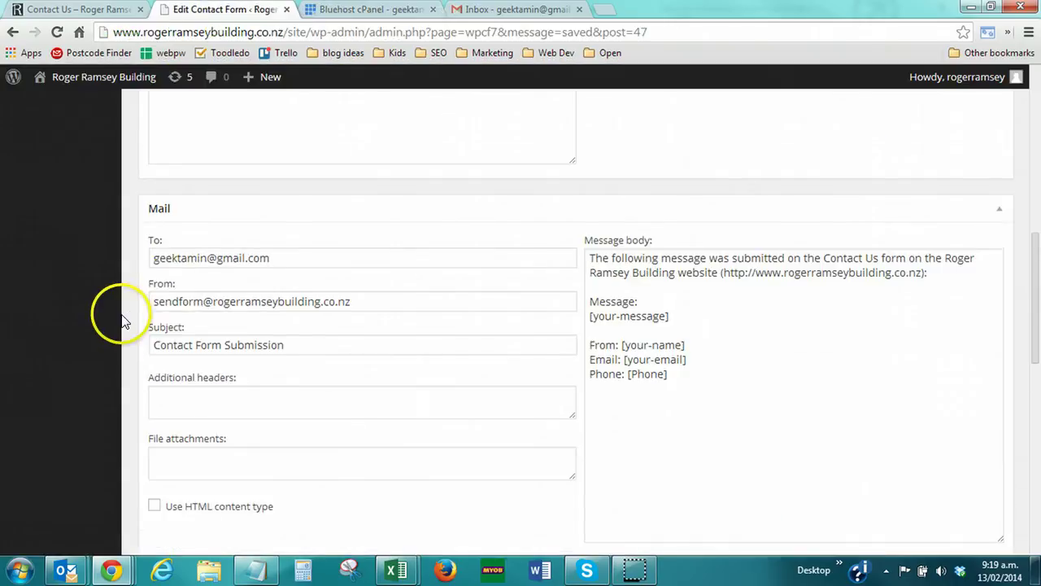
Reload the Contact Us page and fill it with Name 'testin', a test email and phone '23'
key(ctrl+shift+Tab)
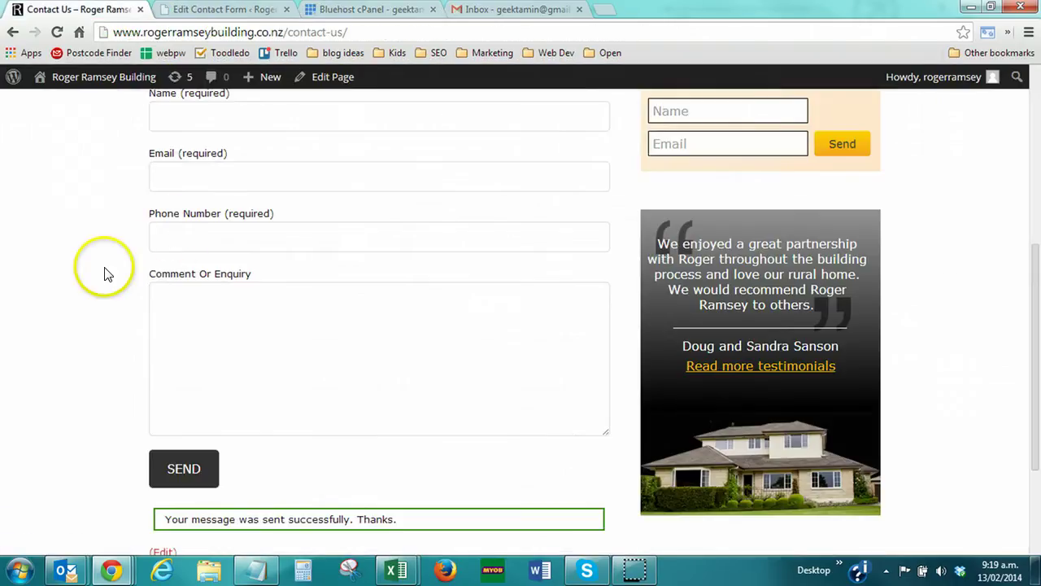
scroll(77, 279, up, 2)
key(F5)
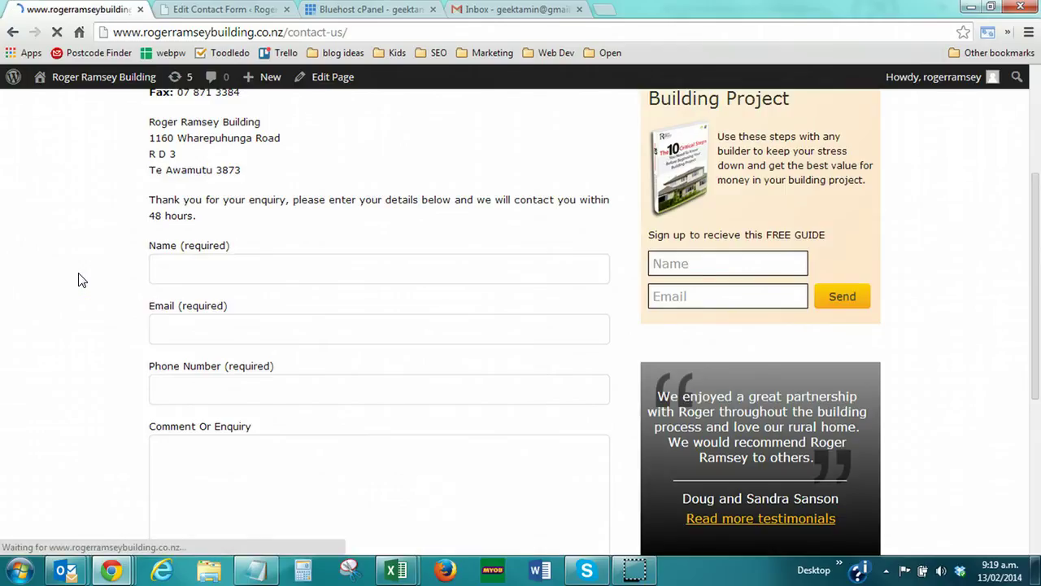
click(195, 278)
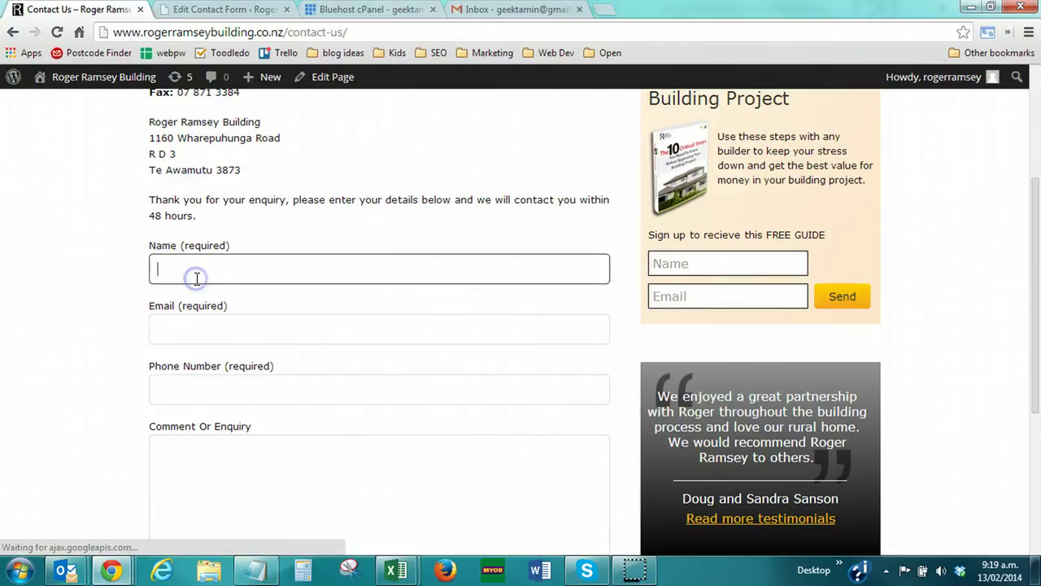
text(testing)
key(Tab)
text(tes)
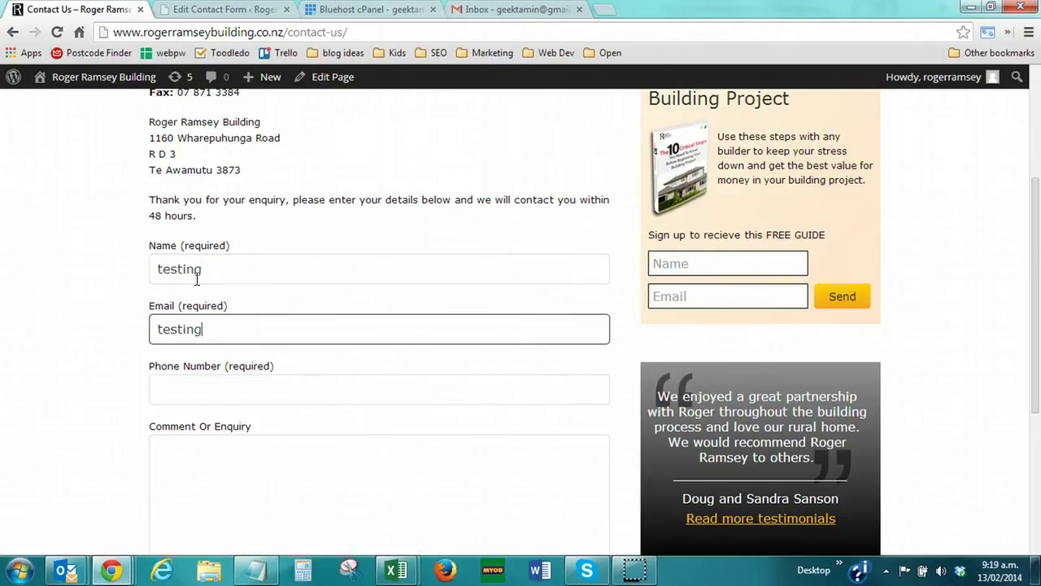
text(ting@testing.com)
key(Tab)
text(23)
key(Tab)
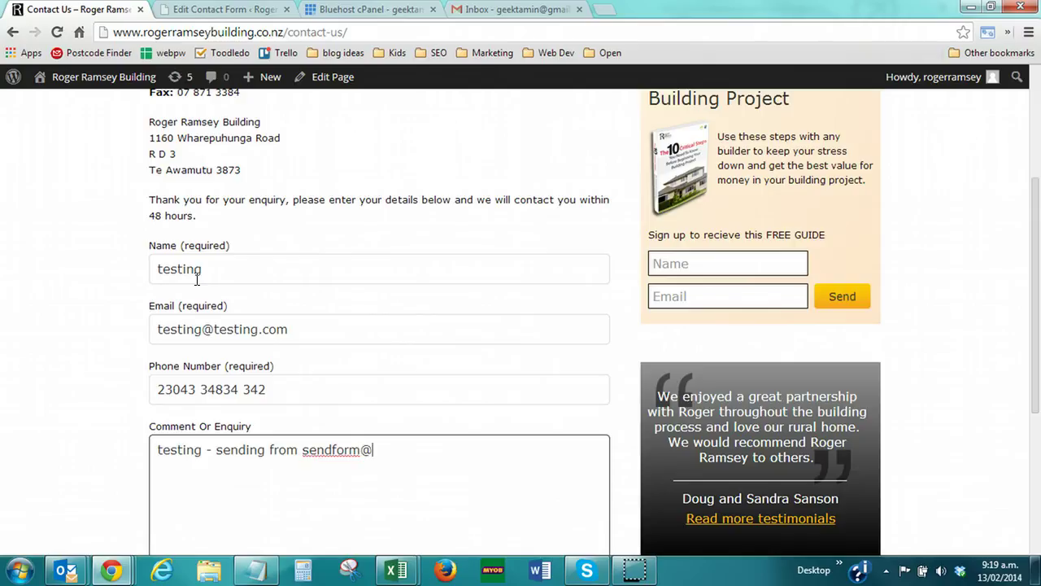
Send the second test enquiry
scroll(168, 318, down, 3)
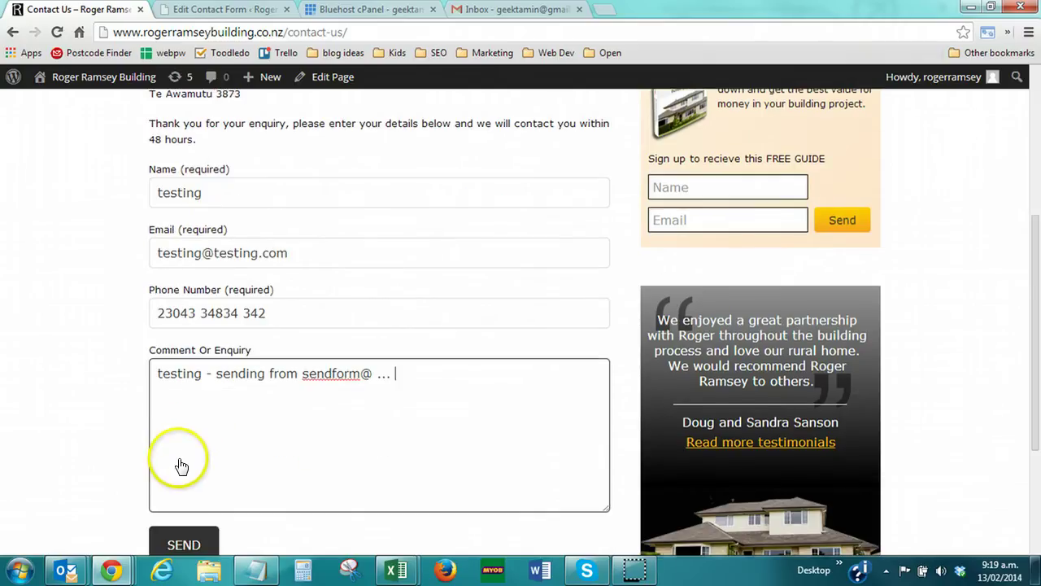
click(183, 391)
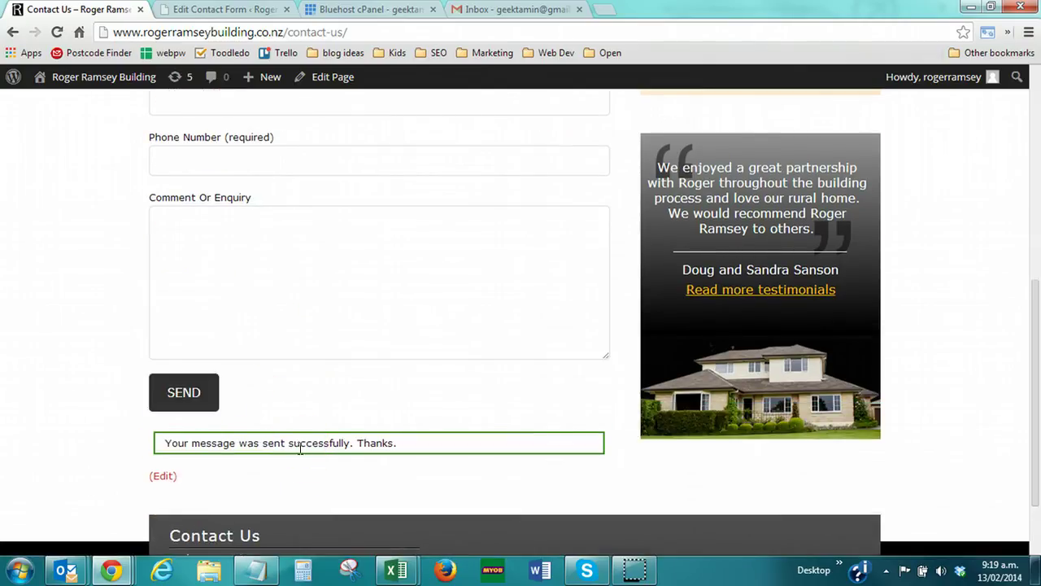
scroll(298, 452, up, 3)
Read the Contact Form Submission email in Gmail, then return to the form's Mail settings
click(298, 309)
click(499, 10)
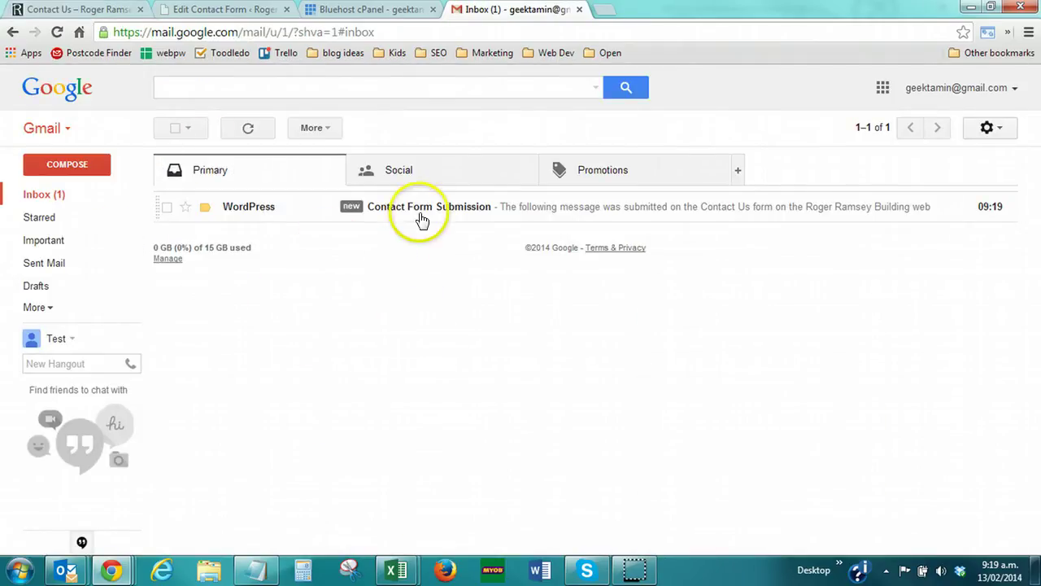
click(458, 211)
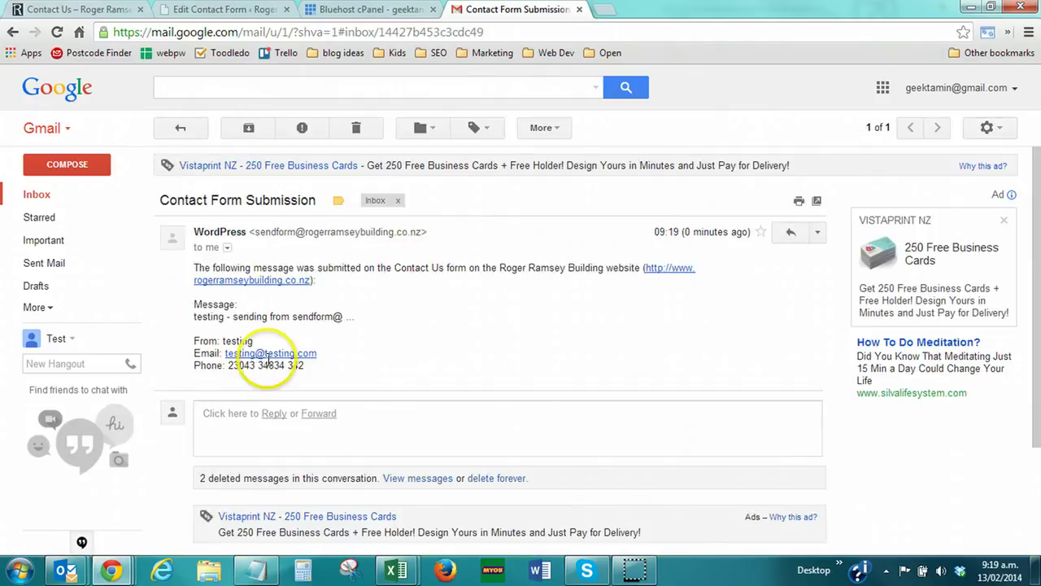
click(208, 9)
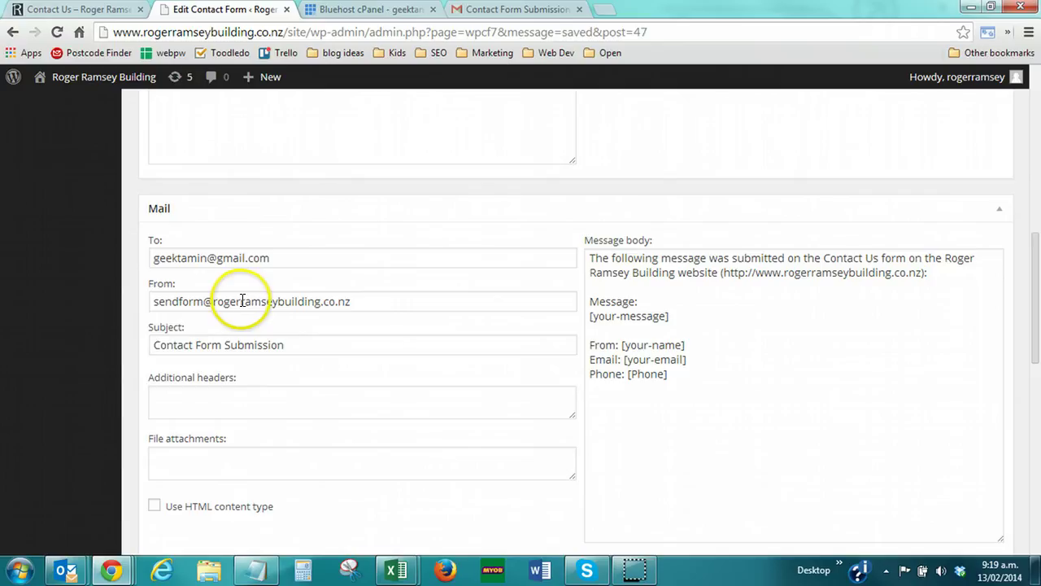
Add the additional header Reply-to: [your-name] <[your-email]> to the form's mail settings
click(489, 10)
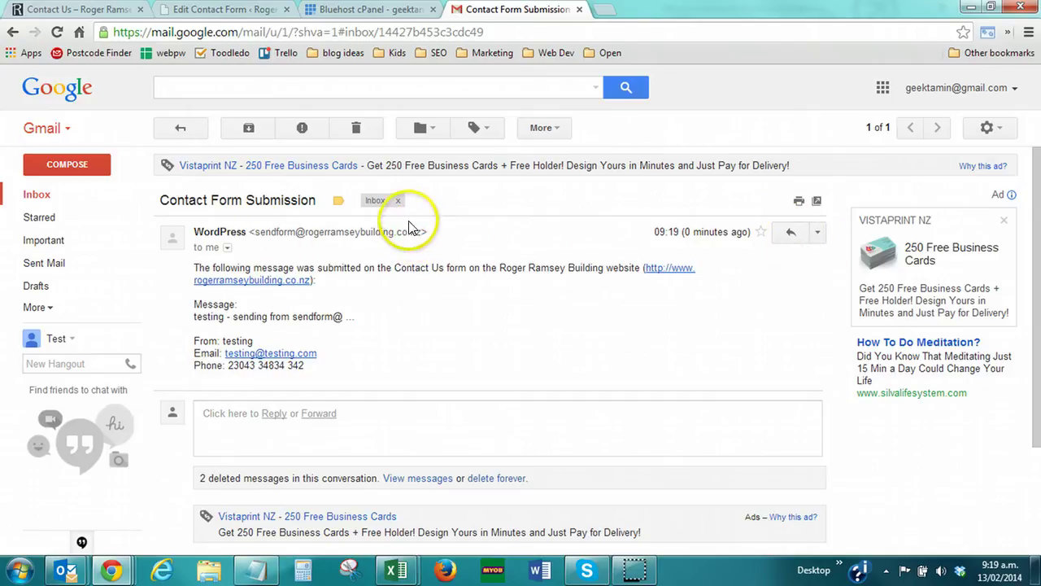
click(207, 8)
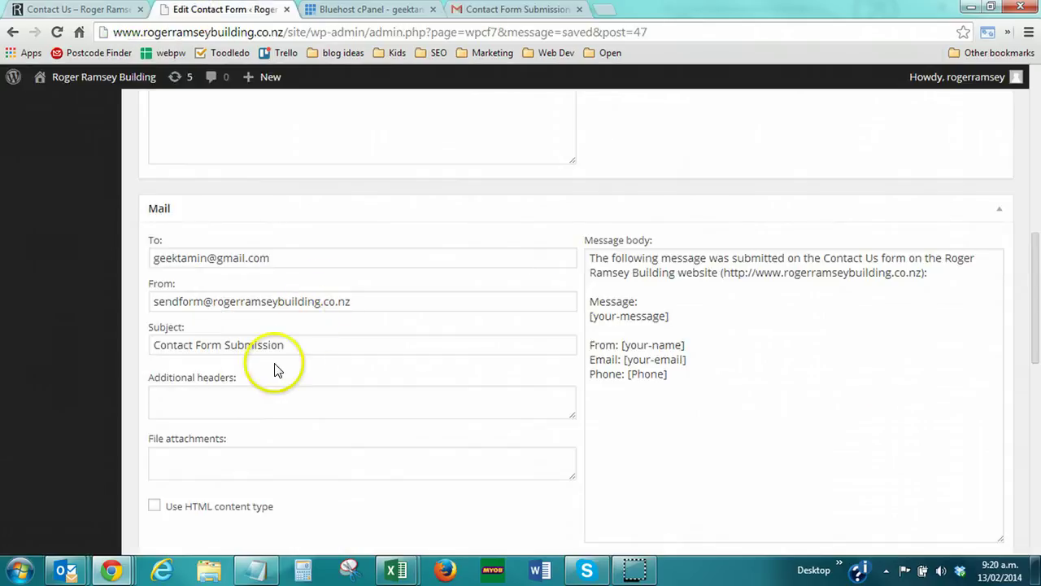
click(184, 396)
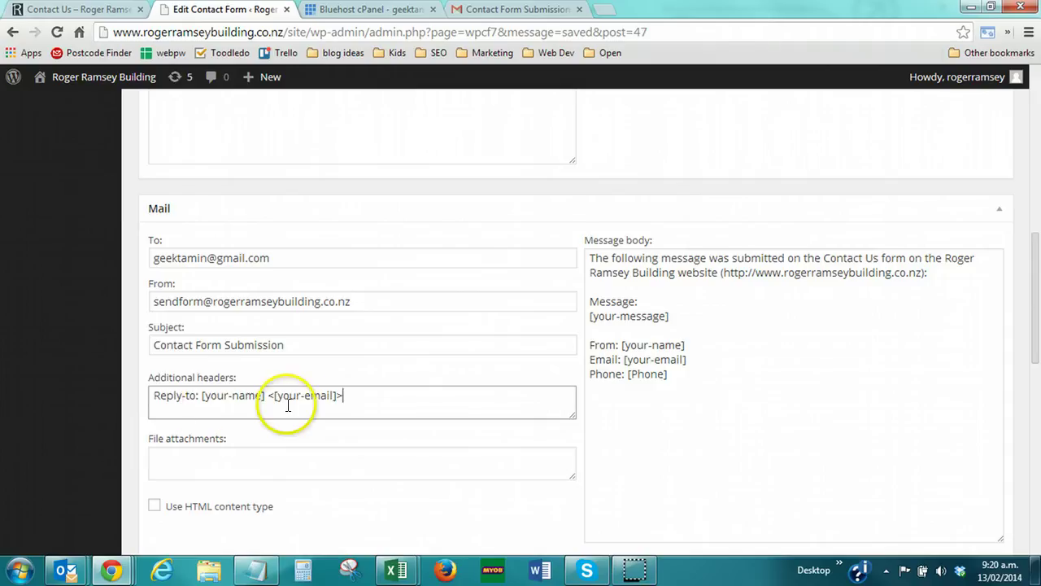
scroll(293, 399, up, 4)
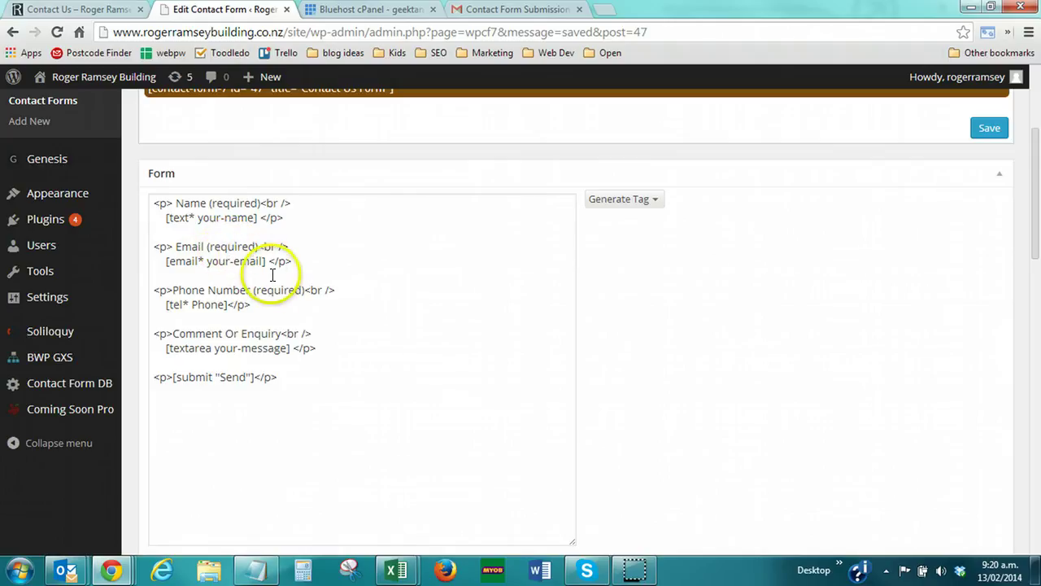
scroll(274, 269, down, 5)
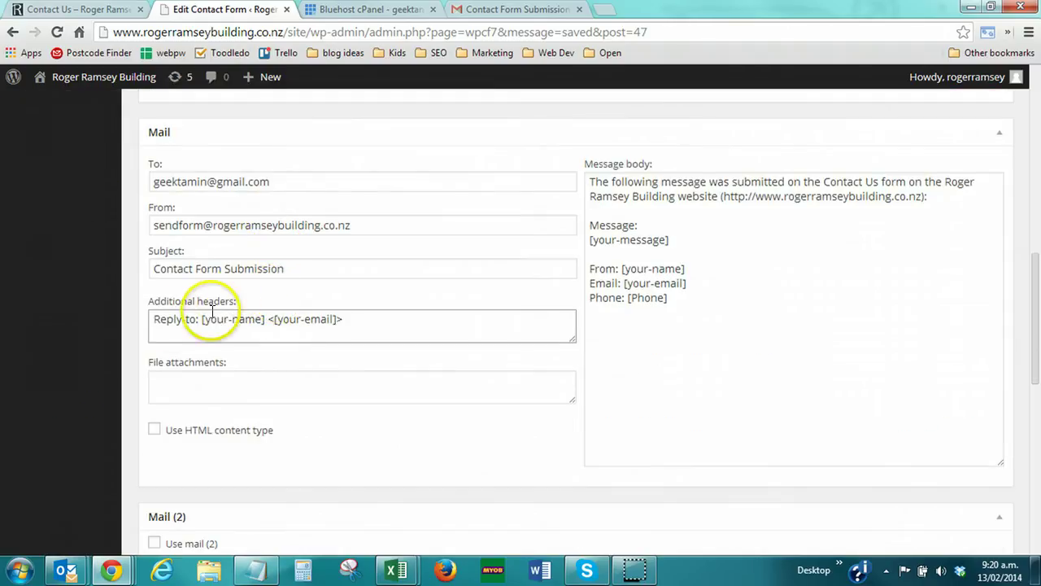
click(358, 327)
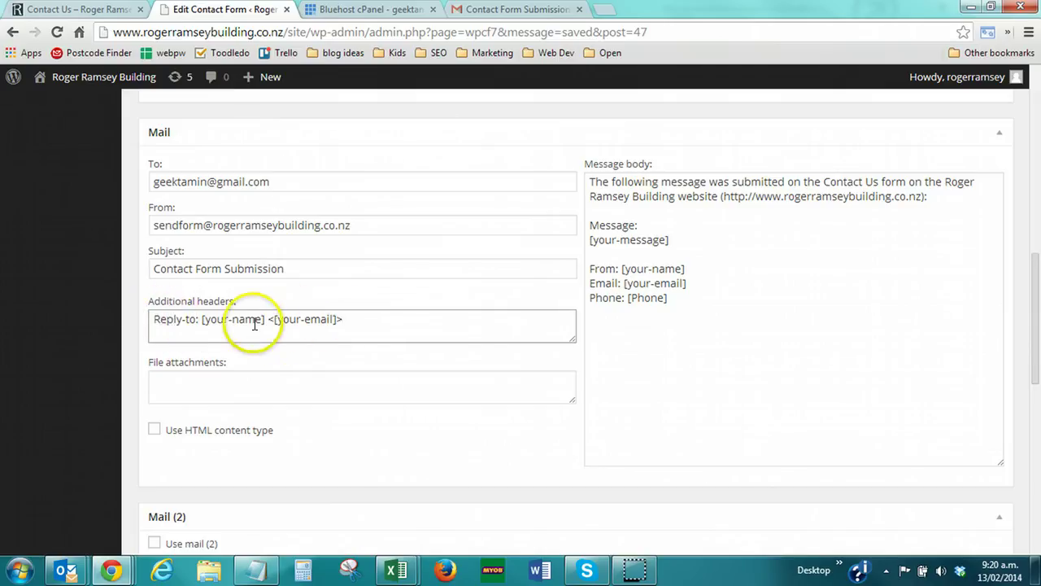
Change the sender to 'Website name' followed by the site-domain address in angle brackets
click(154, 225)
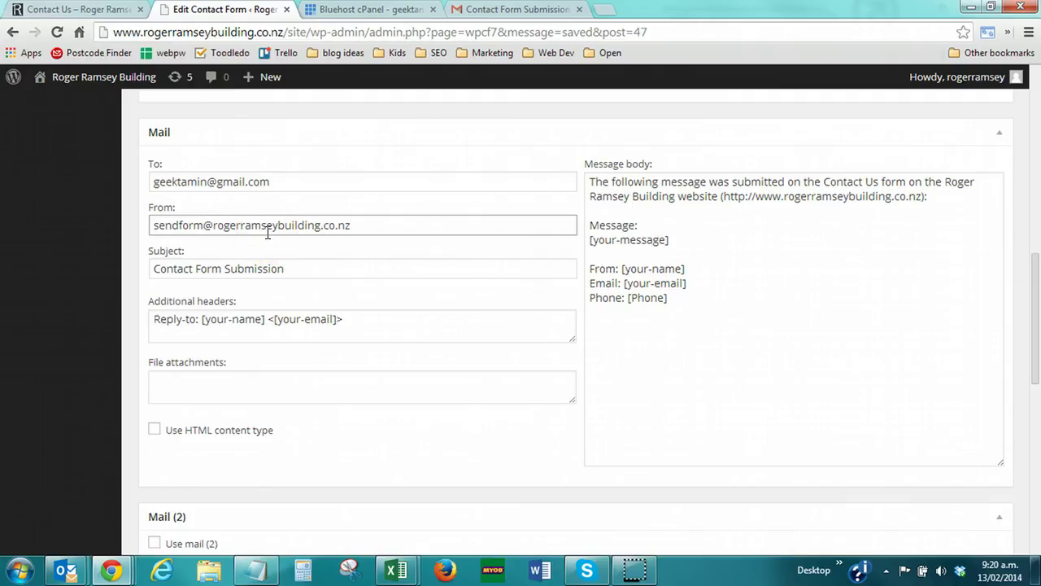
text(Website)
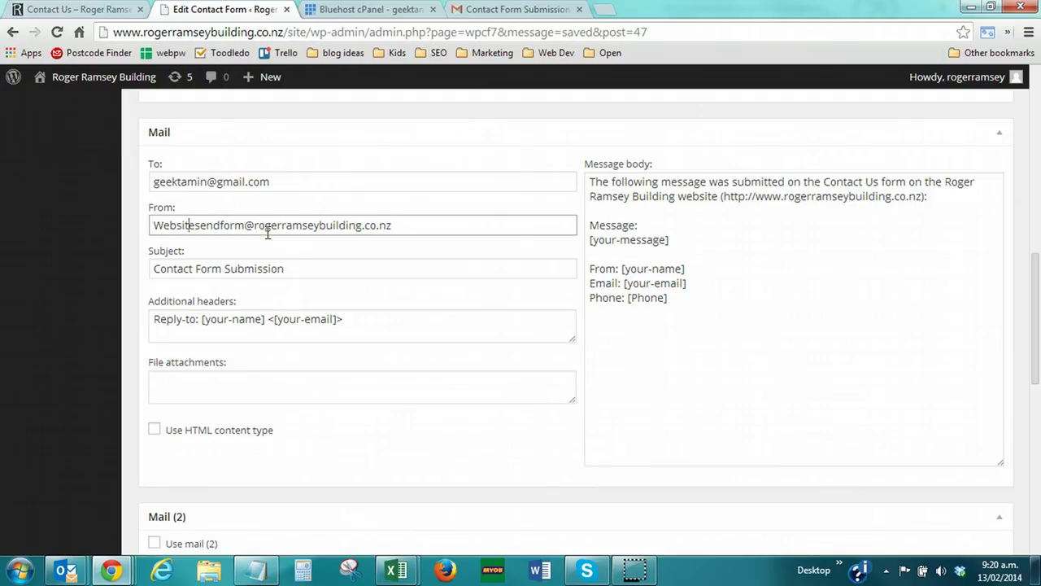
text( name)
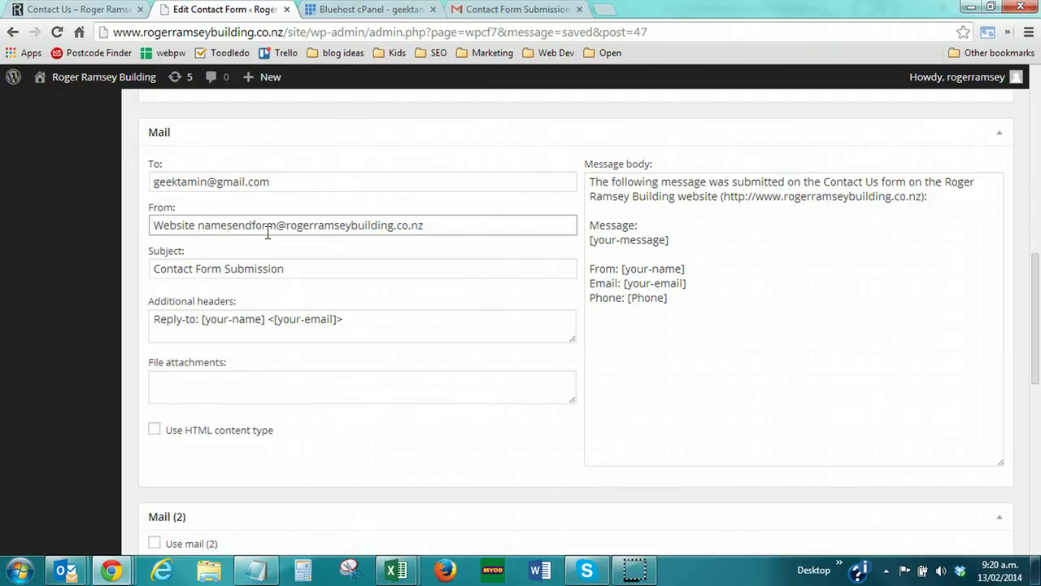
text( <)
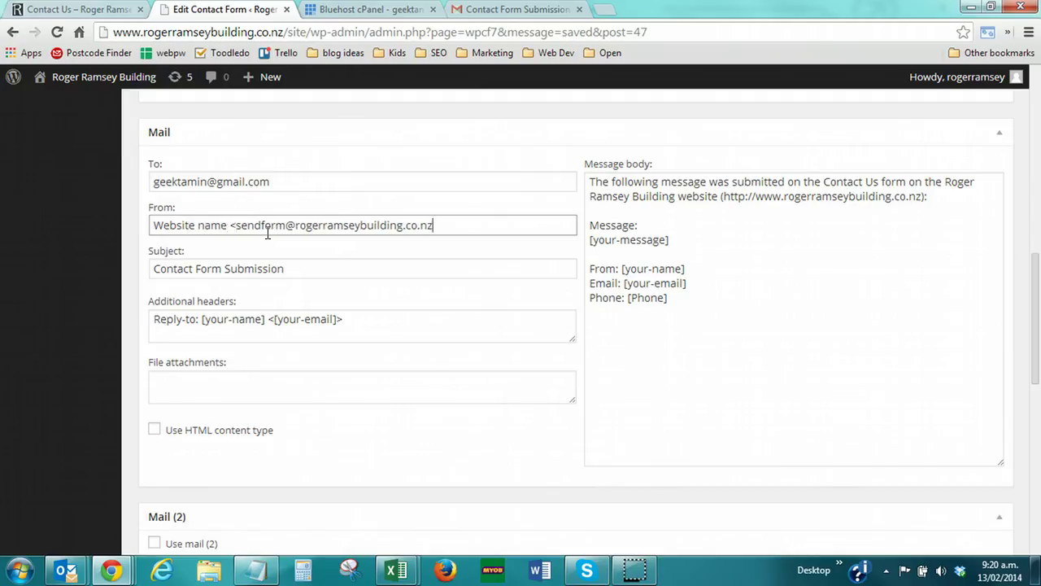
key(End)
text(>)
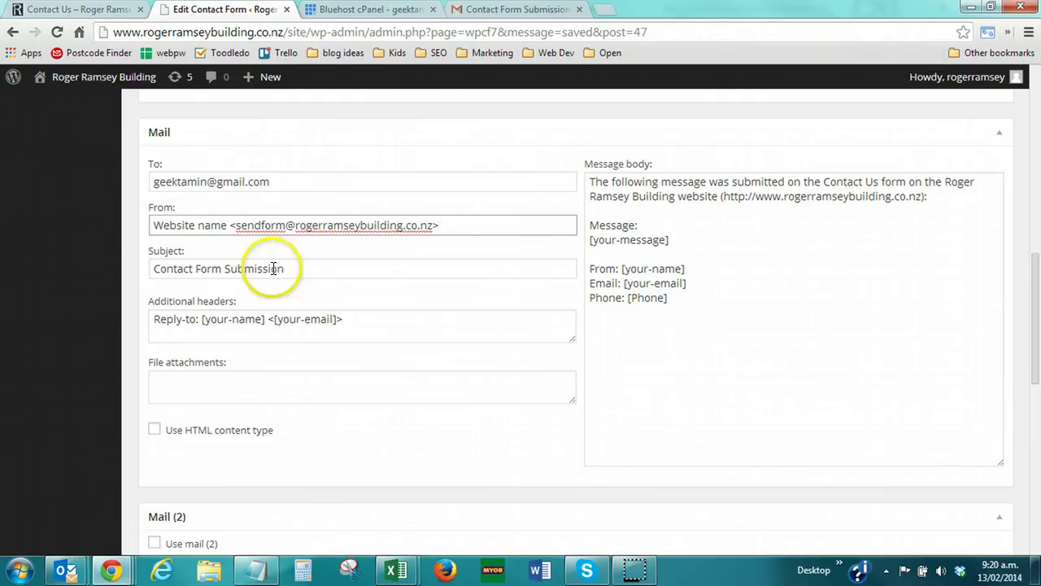
Save the Contact Us Form and confirm the reload shows it saved
scroll(976, 261, up, 7)
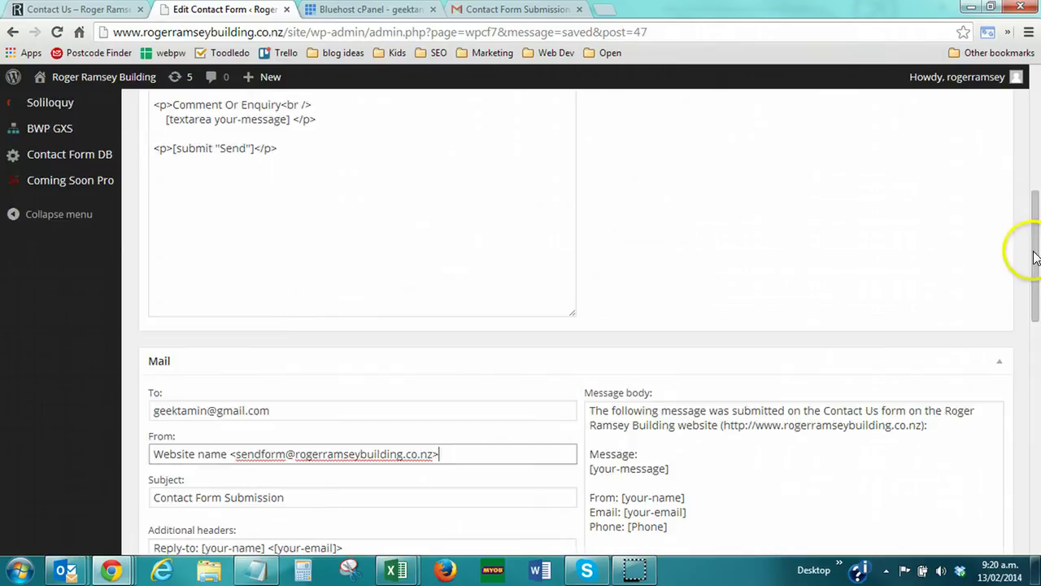
click(987, 206)
click(326, 301)
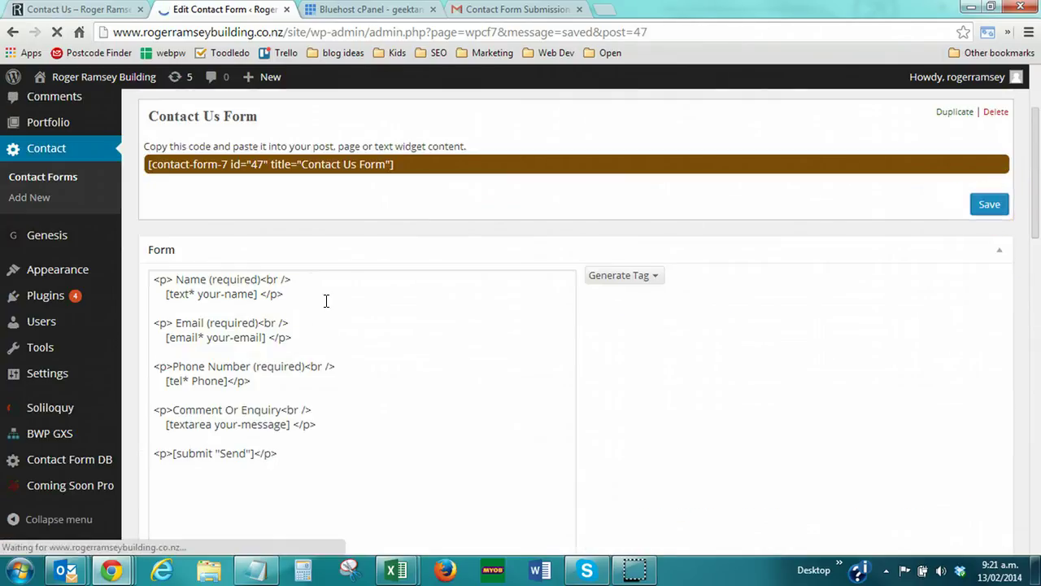
scroll(326, 301, down, 5)
click(331, 337)
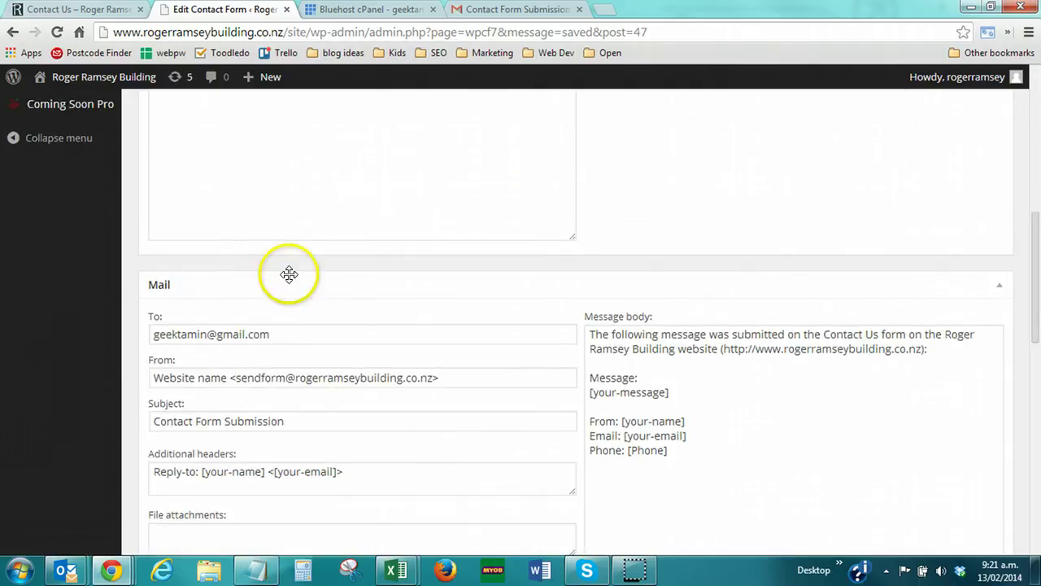
On the reloaded Contact Us page, send a 'testing' enquiry commenting 'this time the reply-to should work'
click(108, 11)
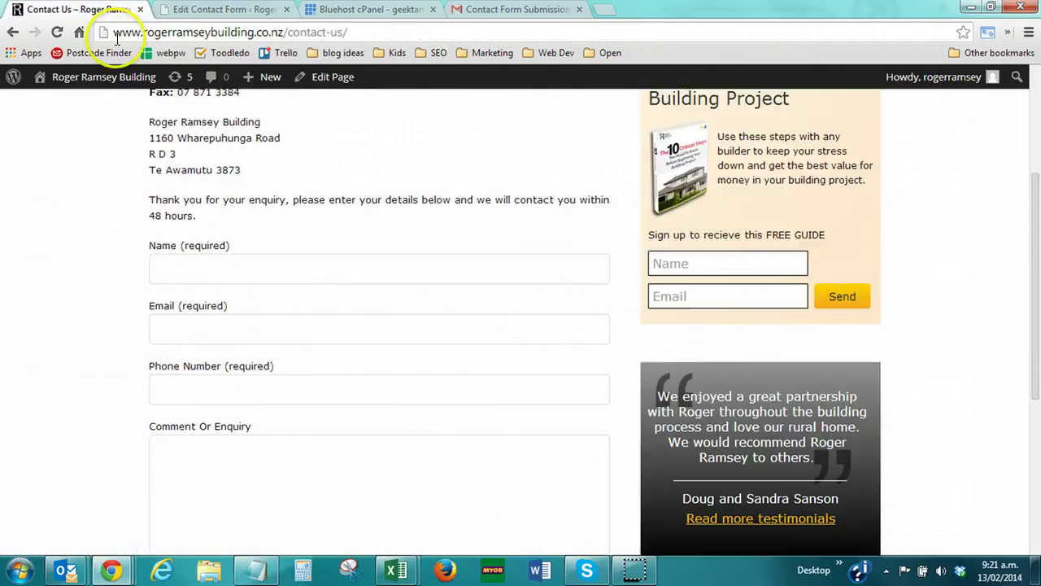
key(F5)
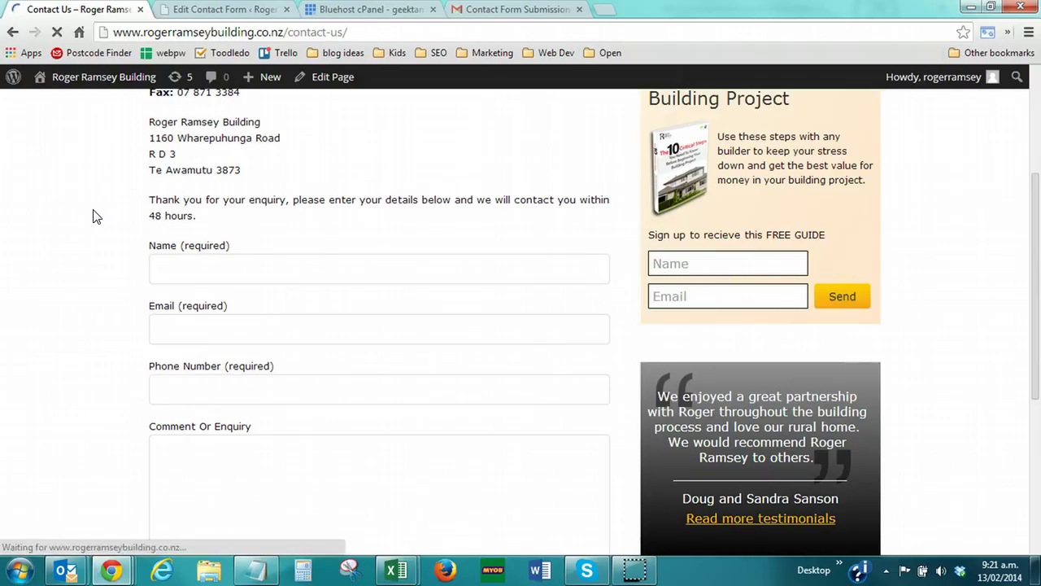
click(88, 218)
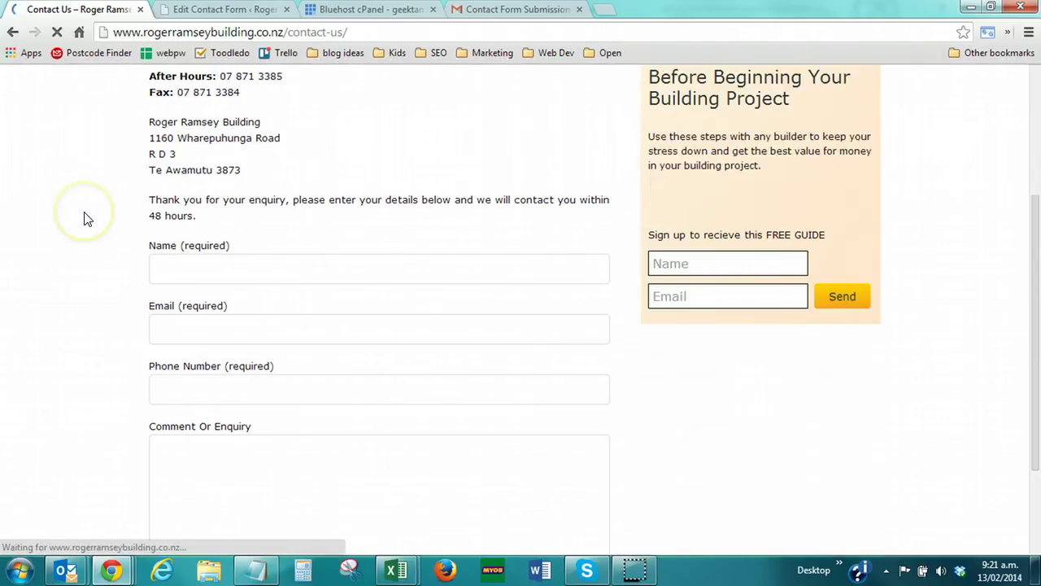
click(181, 266)
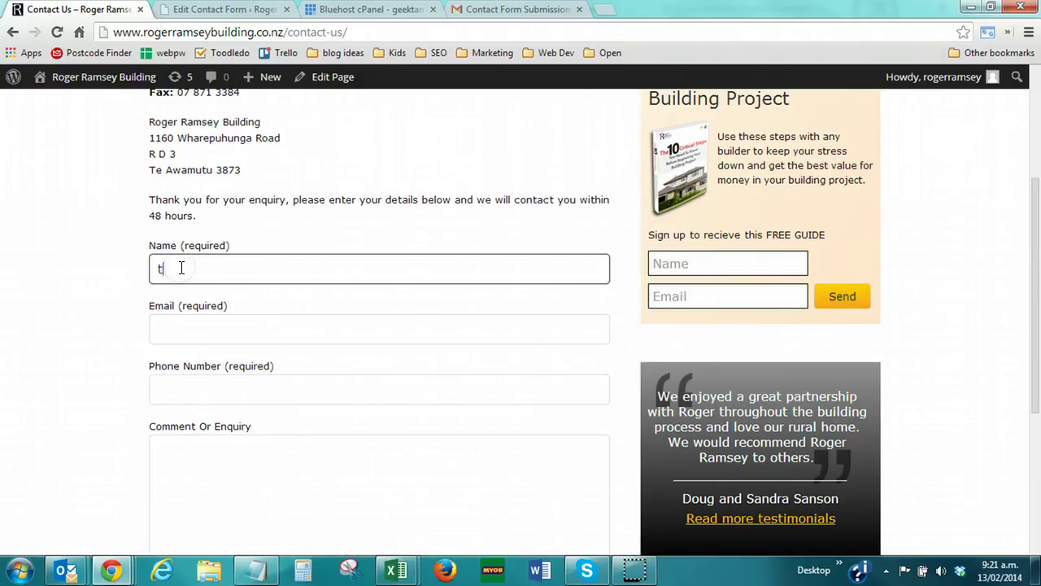
text(testing)
key(Tab)
text(t)
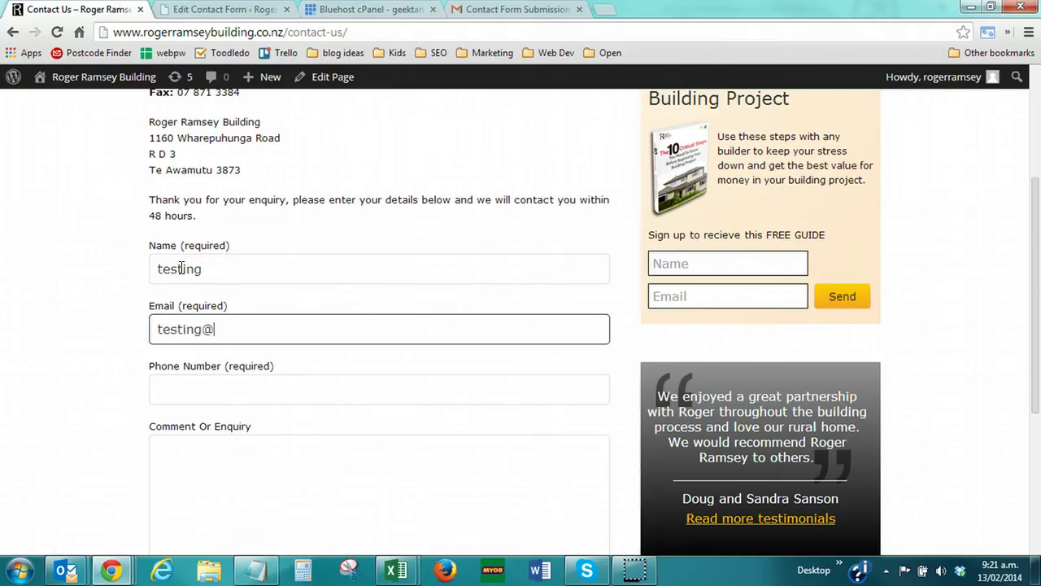
key(Tab)
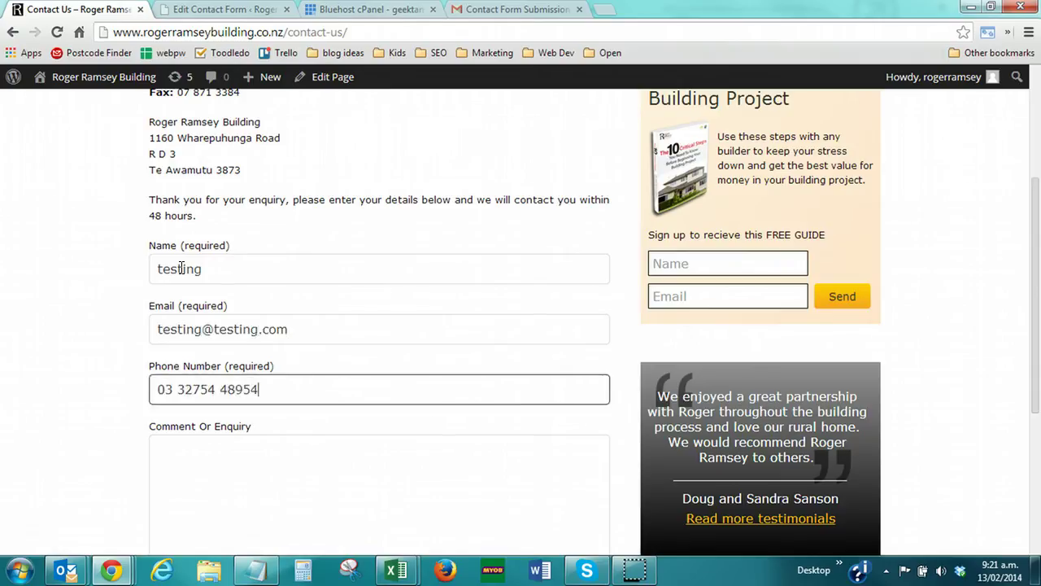
key(Tab)
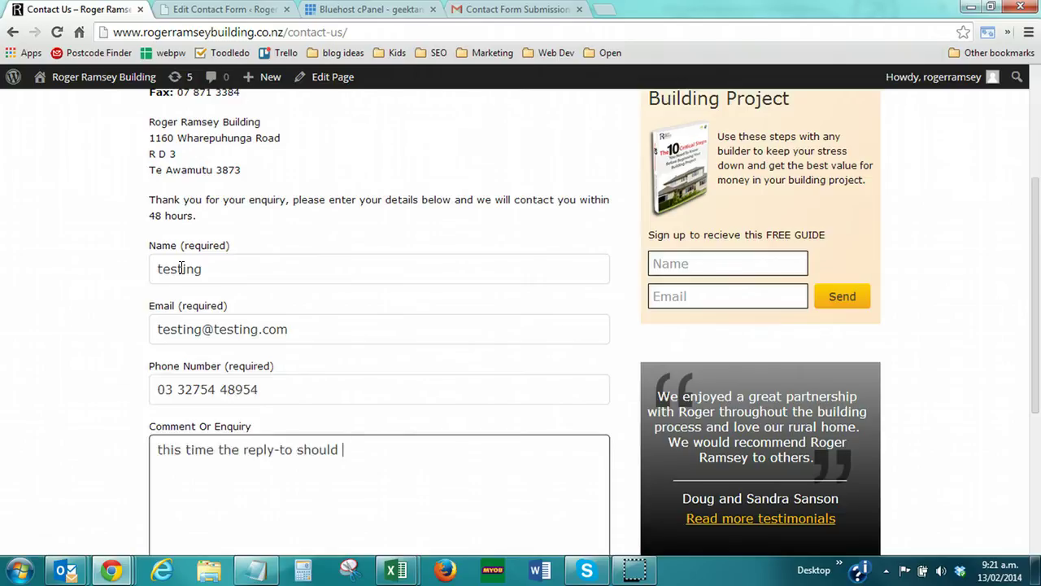
scroll(186, 423, down, 2)
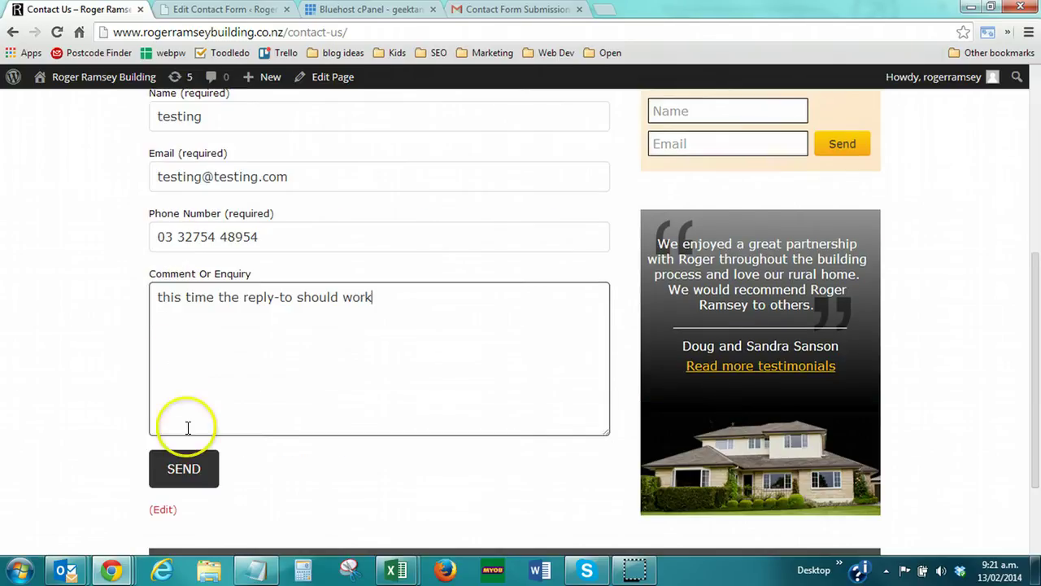
click(192, 479)
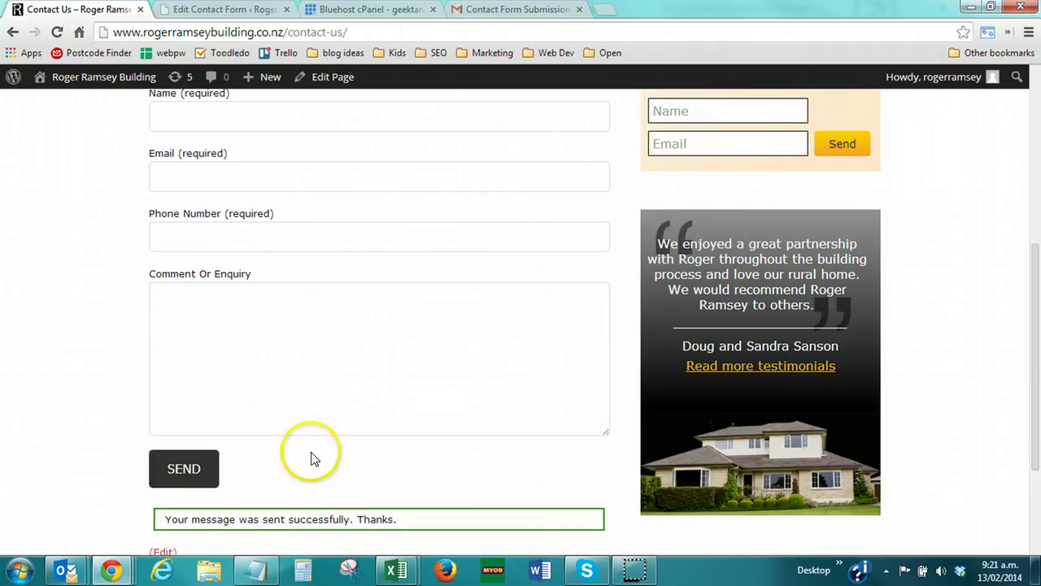
scroll(309, 443, up, 5)
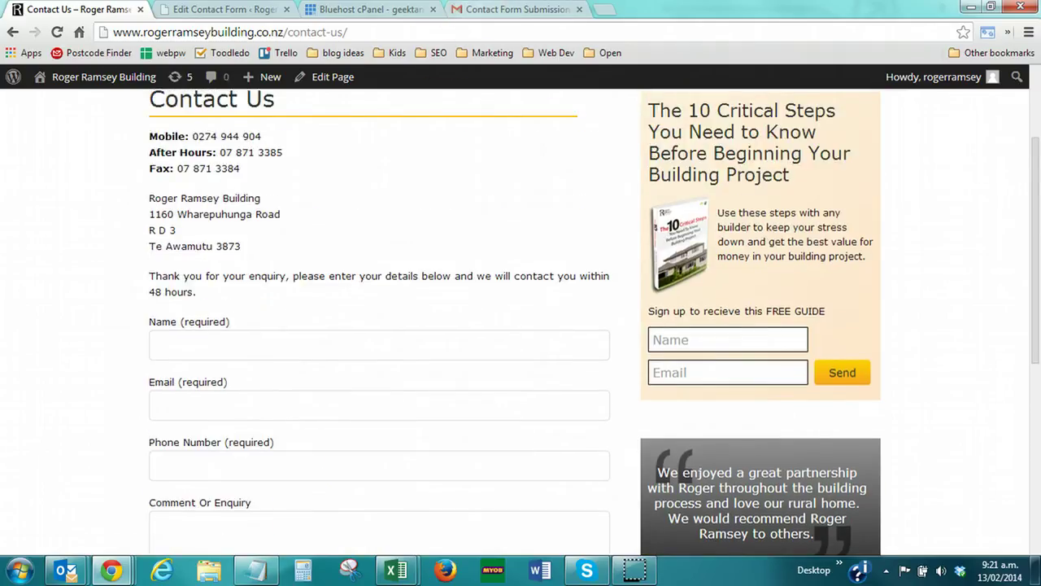
Refresh the Gmail inbox and open the new Contact Form Submission email
click(479, 9)
click(29, 197)
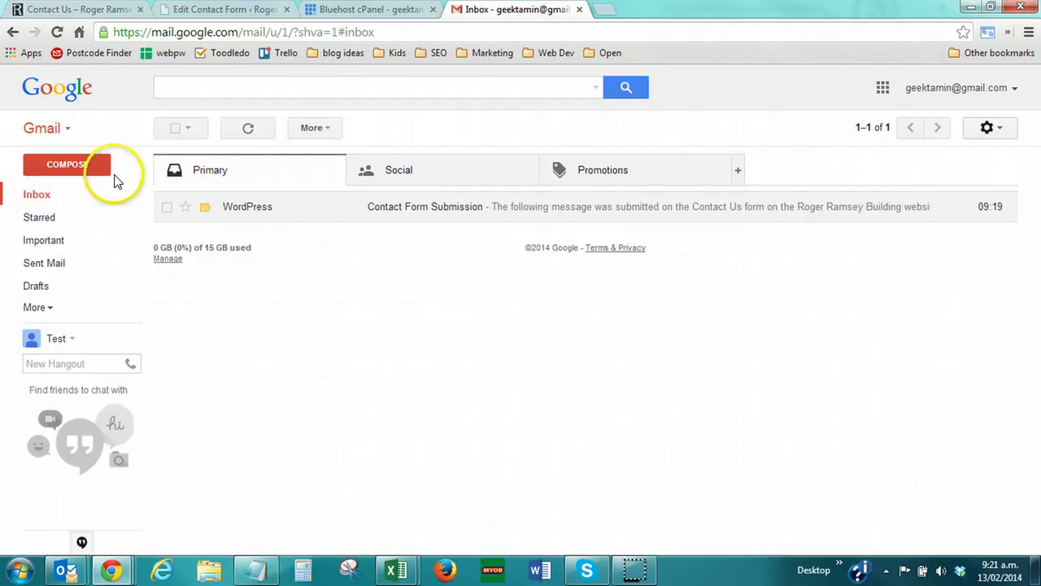
click(58, 199)
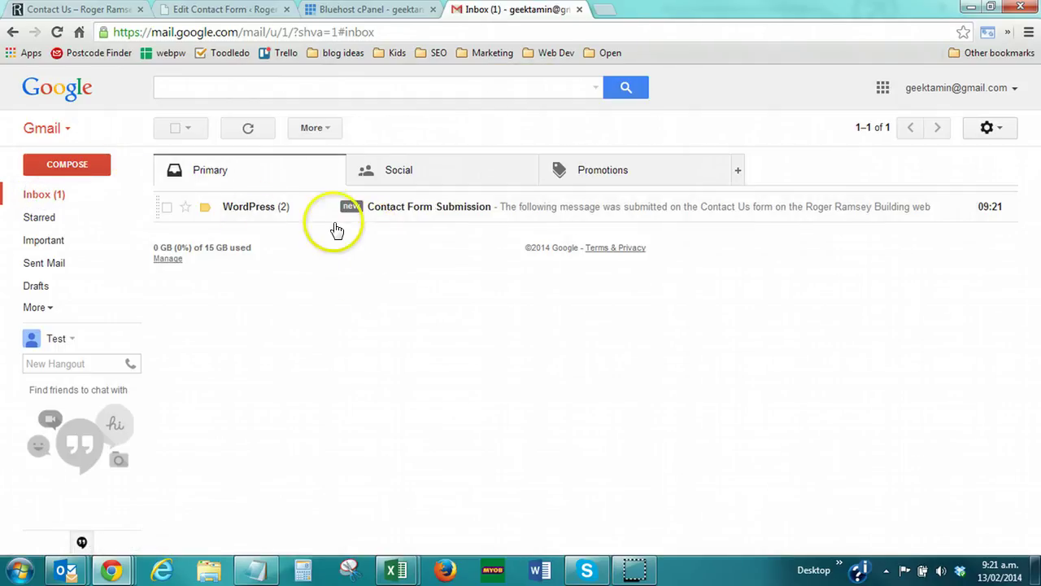
click(427, 209)
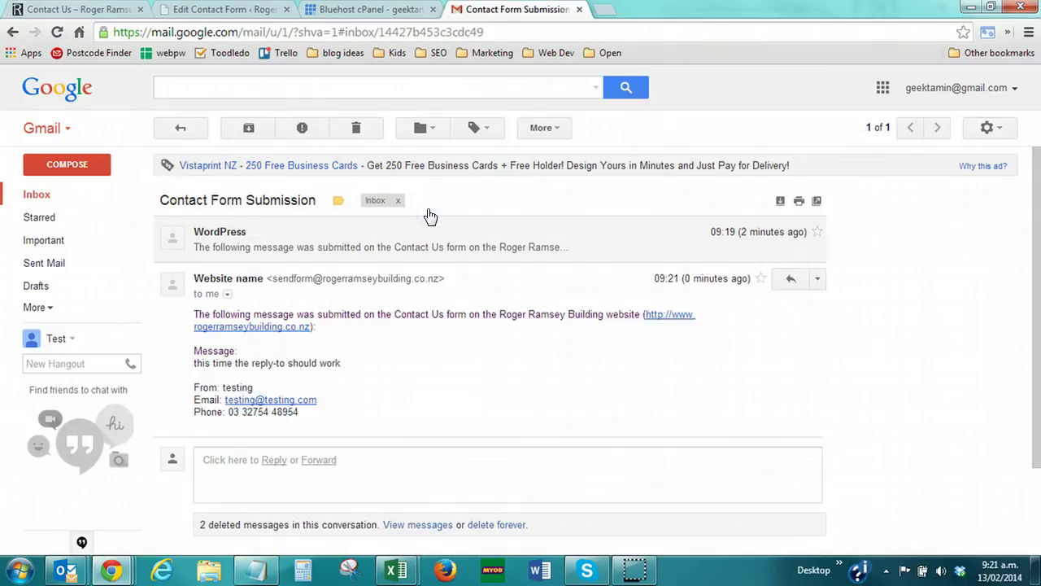
Check the sender address and start a reply addressed to the form submitter
mouse_move(234, 277)
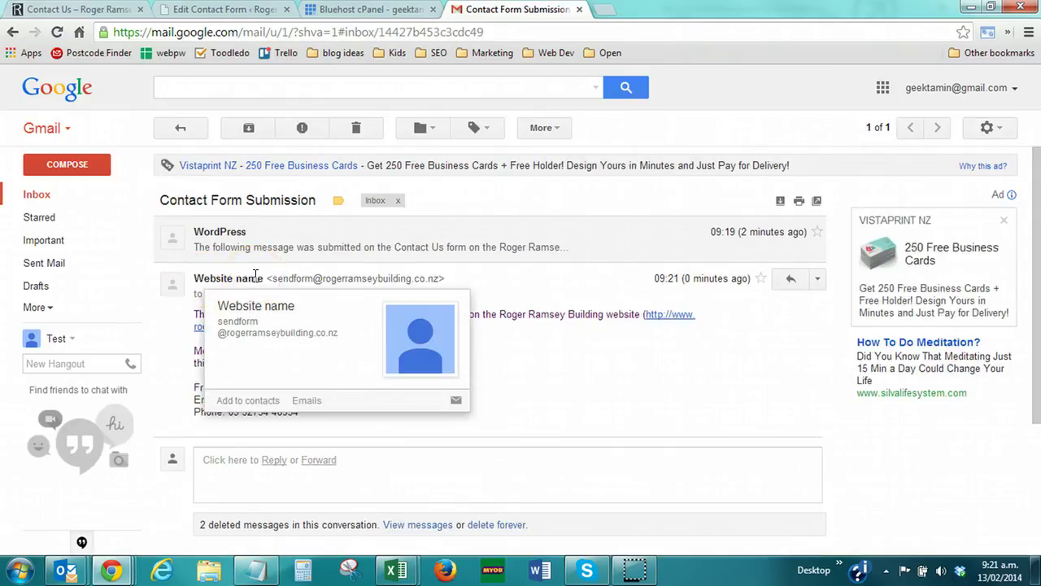
key(ctrl+2)
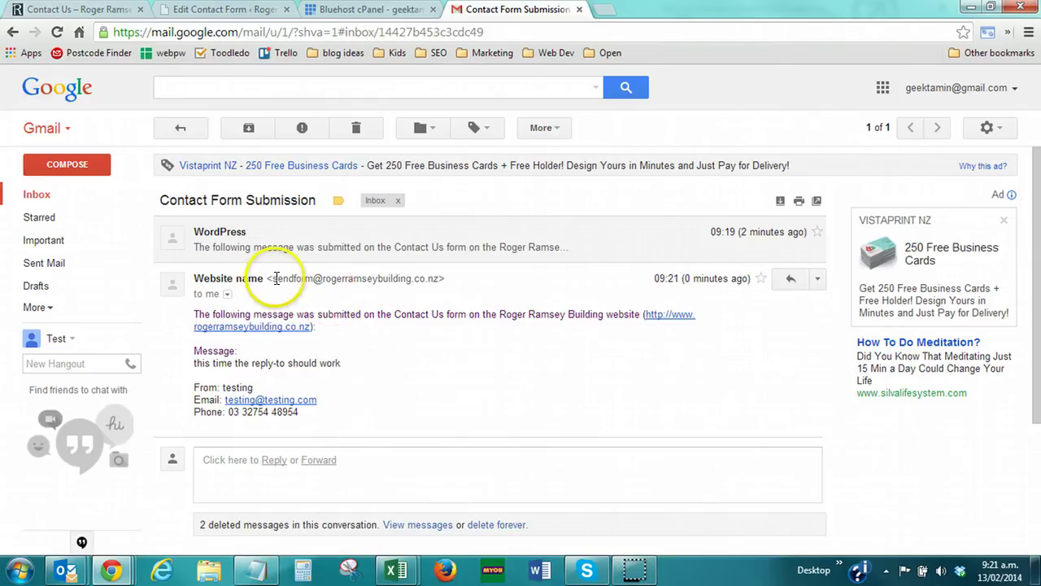
drag(275, 278, 411, 279)
click(412, 279)
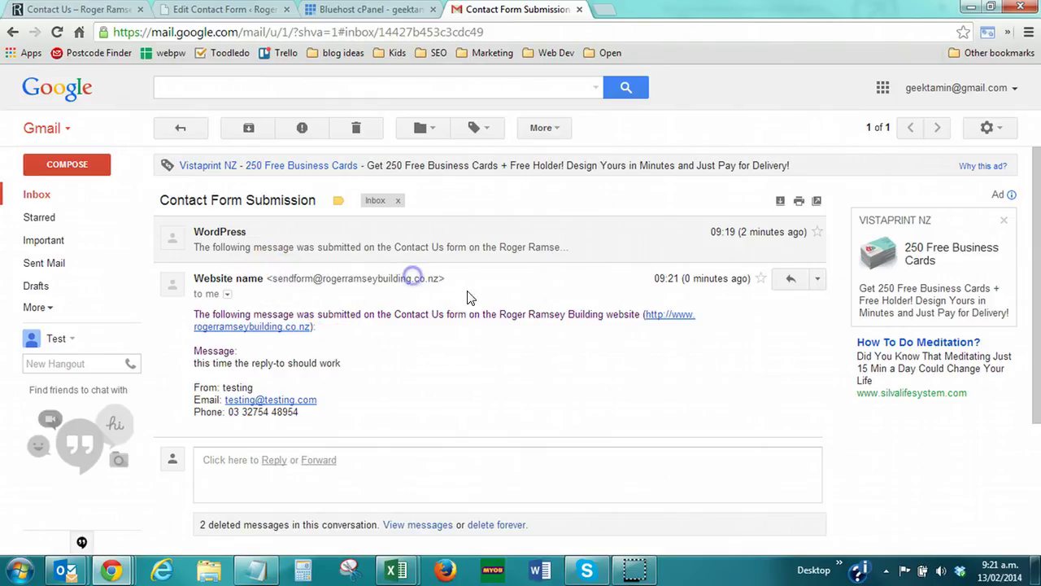
click(790, 282)
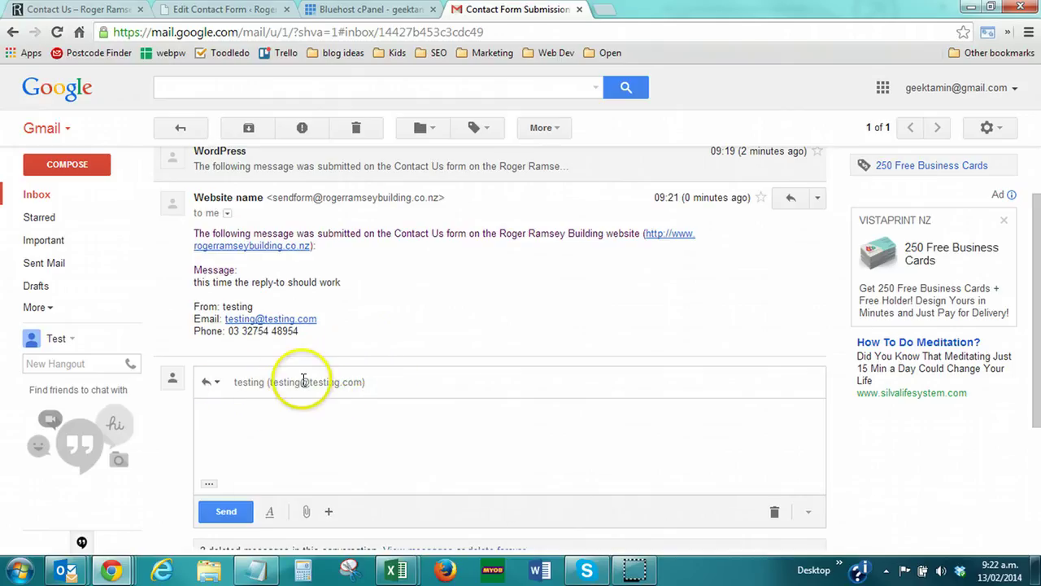
mouse_move(245, 378)
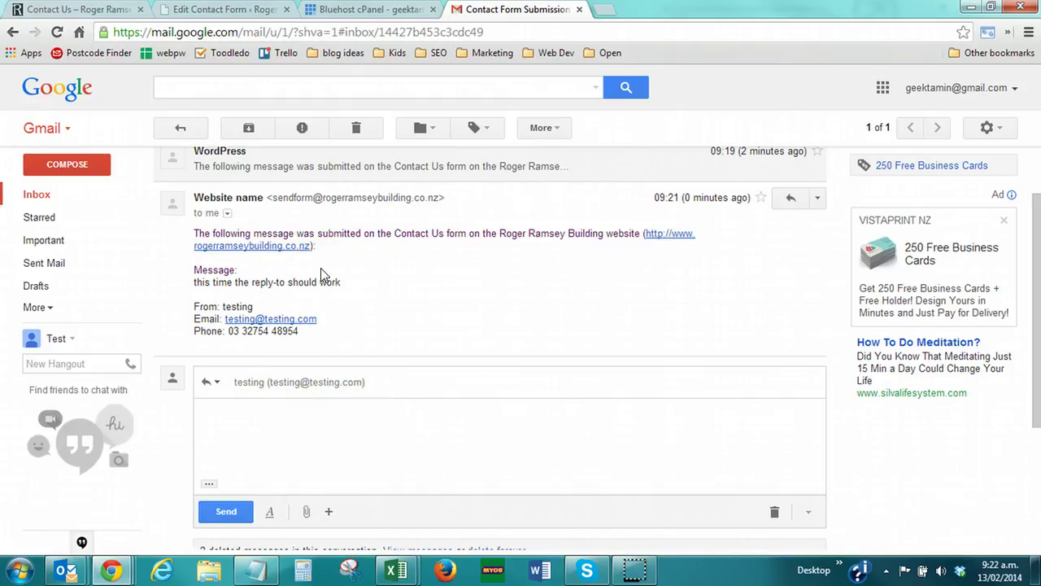
click(240, 9)
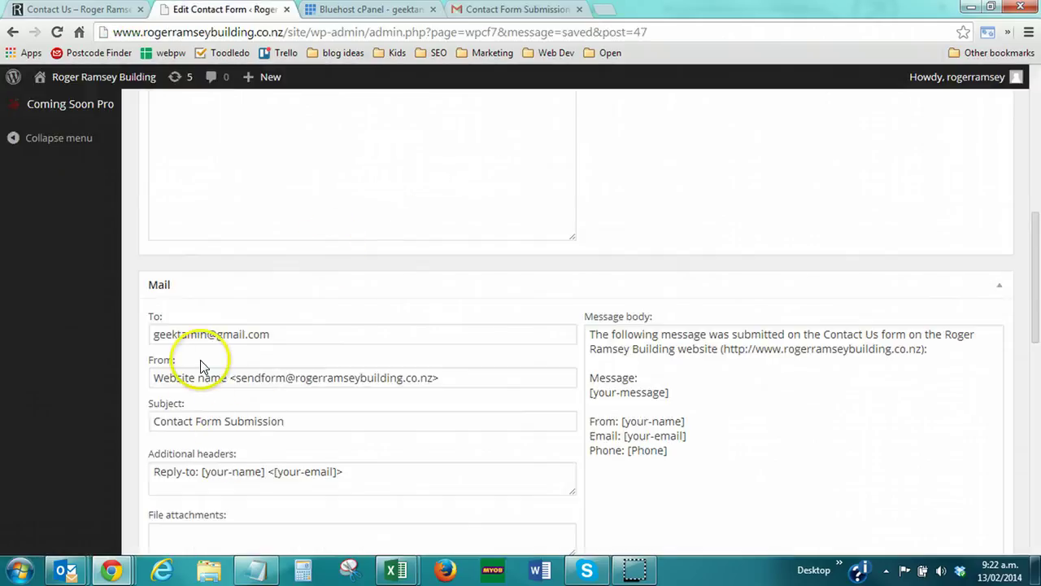
drag(268, 333, 145, 324)
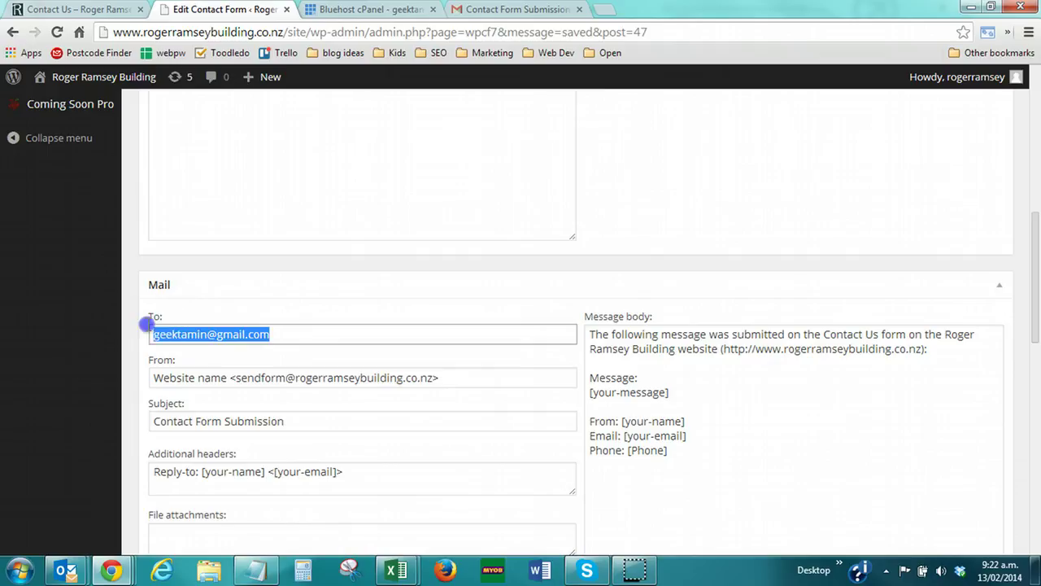
click(287, 333)
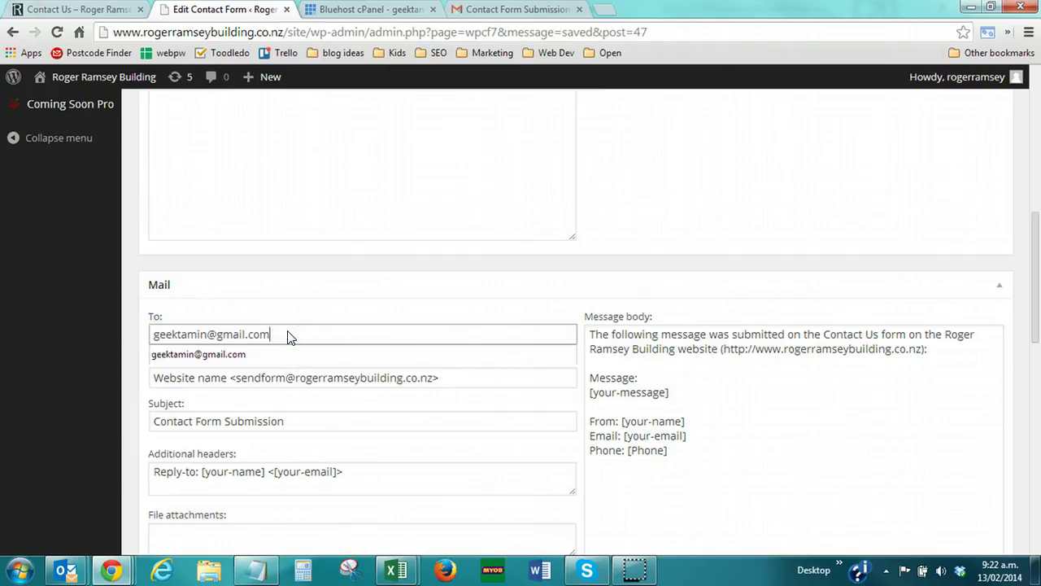
drag(296, 379, 401, 373)
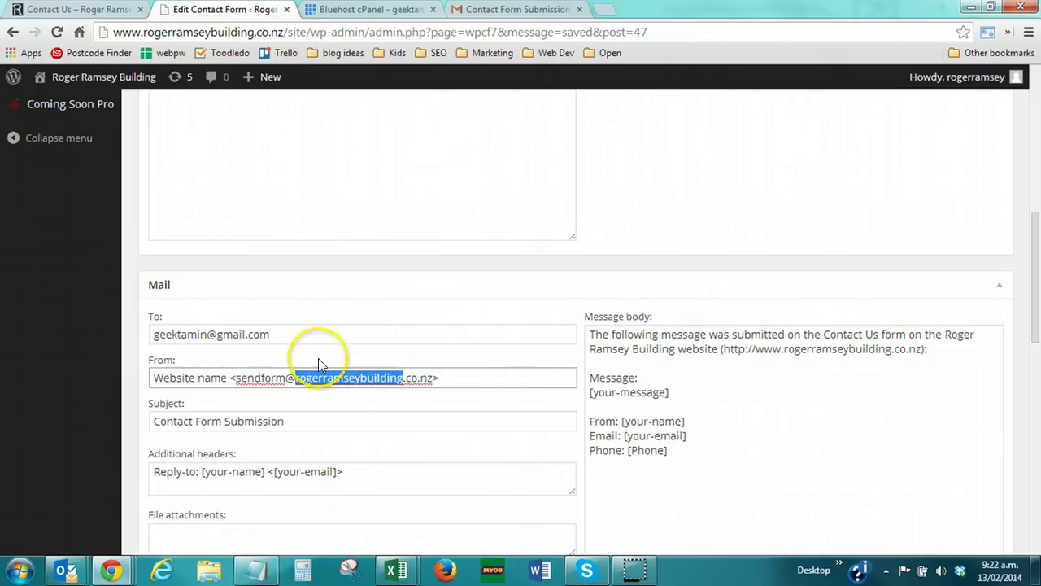
drag(297, 334, 137, 318)
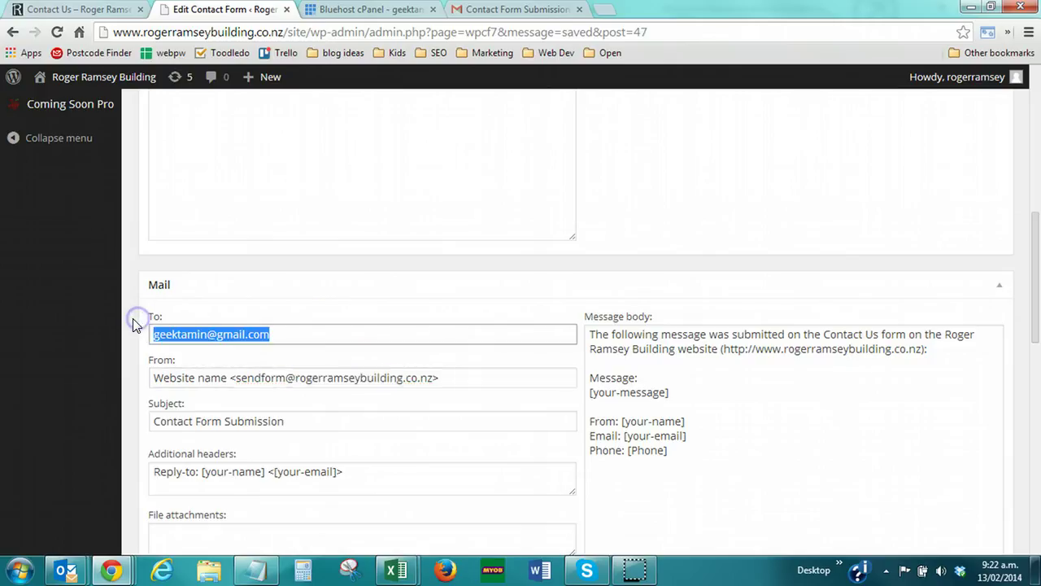
key(Down)
key(Tab)
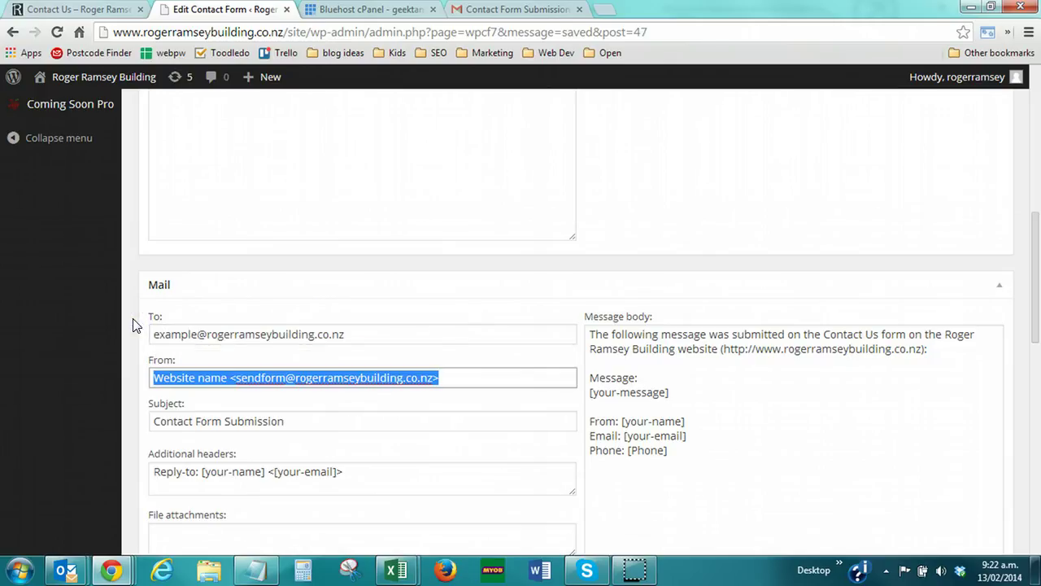
click(350, 334)
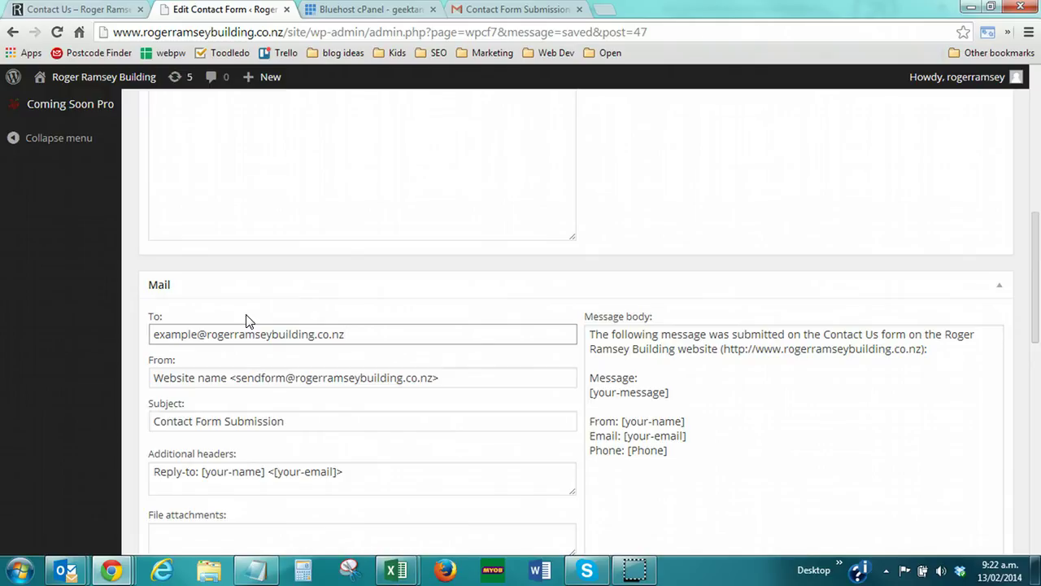
Save the contact form with the new same-domain recipient and recheck the To field
middle_click(413, 276)
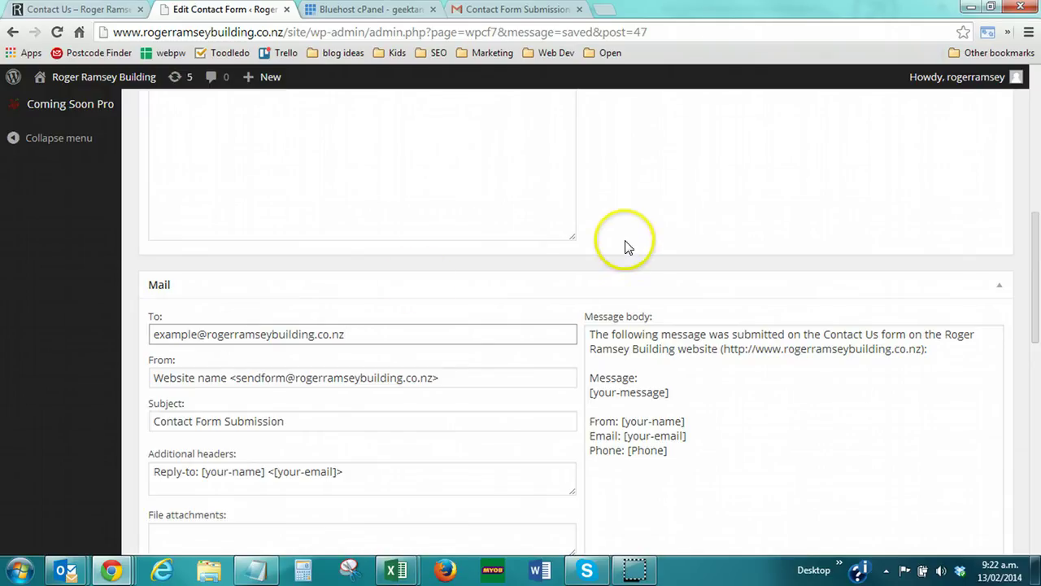
scroll(911, 189, up, 3)
scroll(912, 189, up, 5)
click(991, 359)
scroll(389, 370, down, 6)
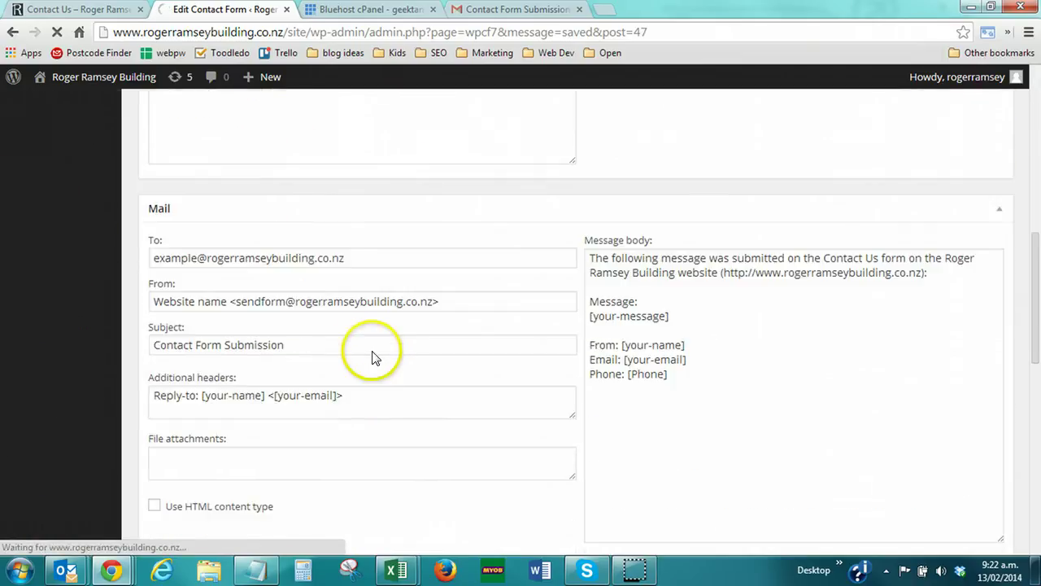
scroll(235, 372, down, 8)
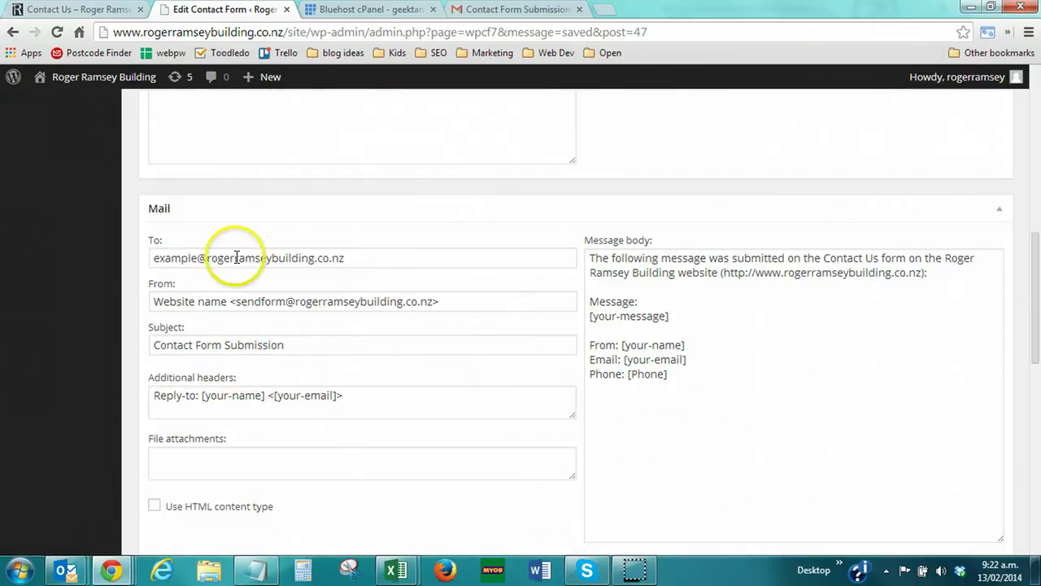
click(219, 259)
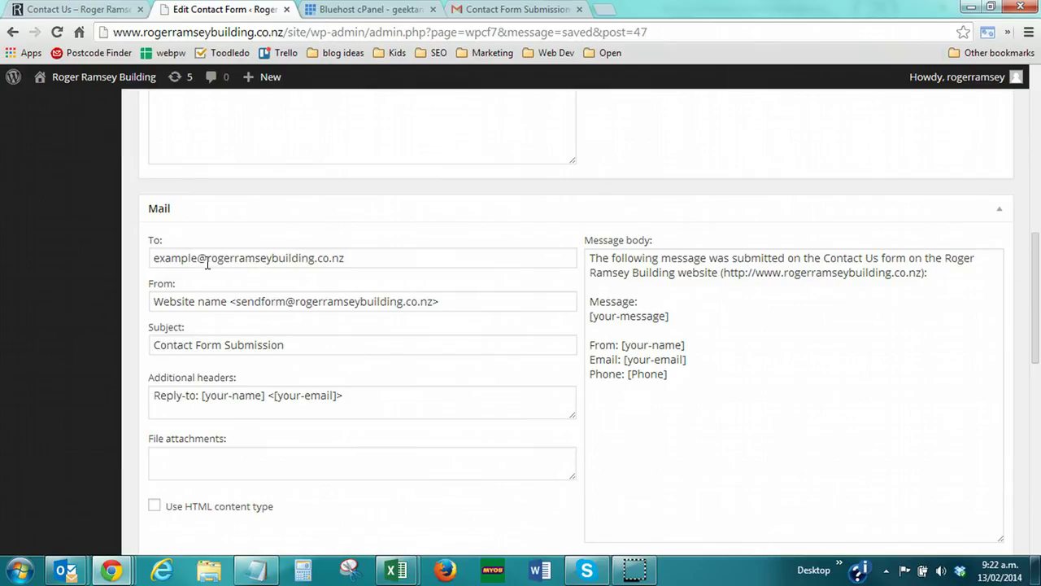
click(248, 301)
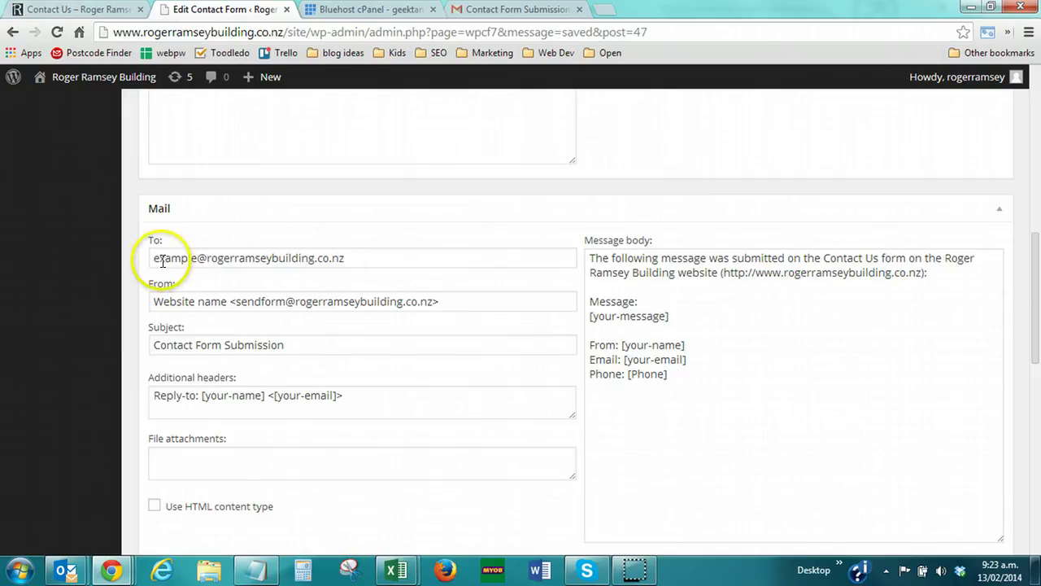
click(356, 260)
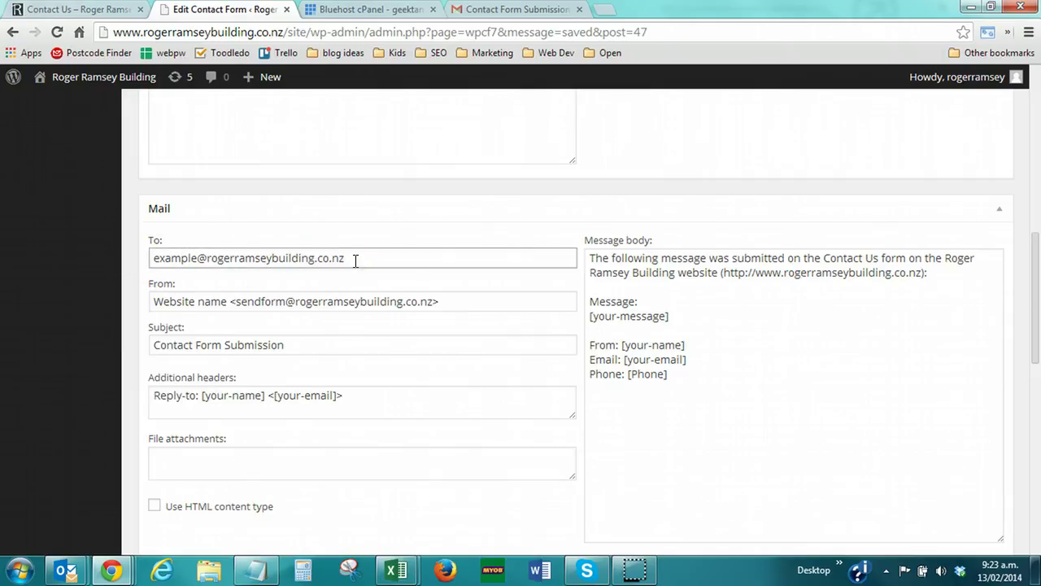
Open the Zone Editor for rogerramseybuilding.co.nz and find its MX record set to Local routing
click(350, 11)
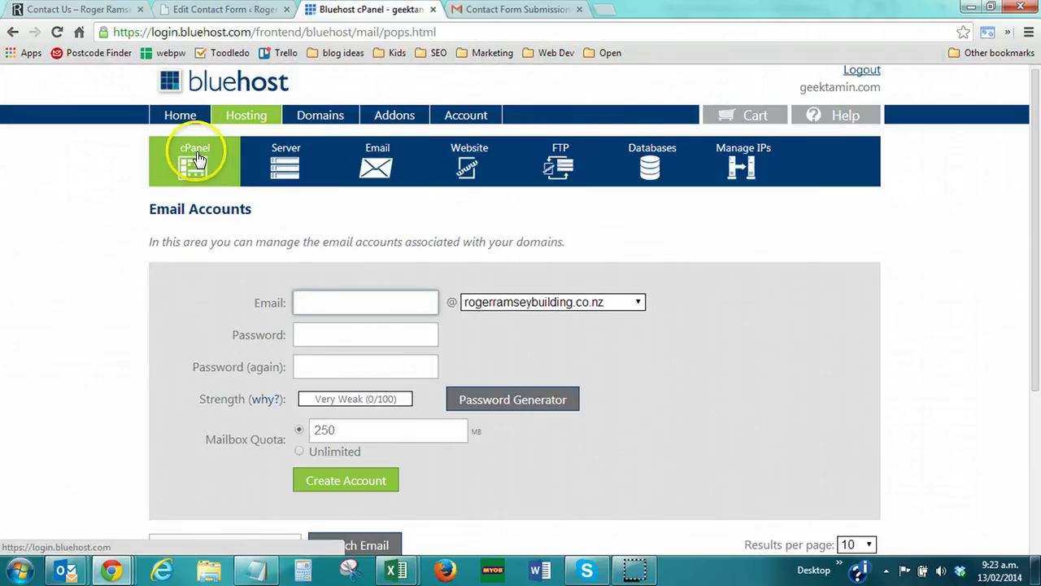
click(317, 118)
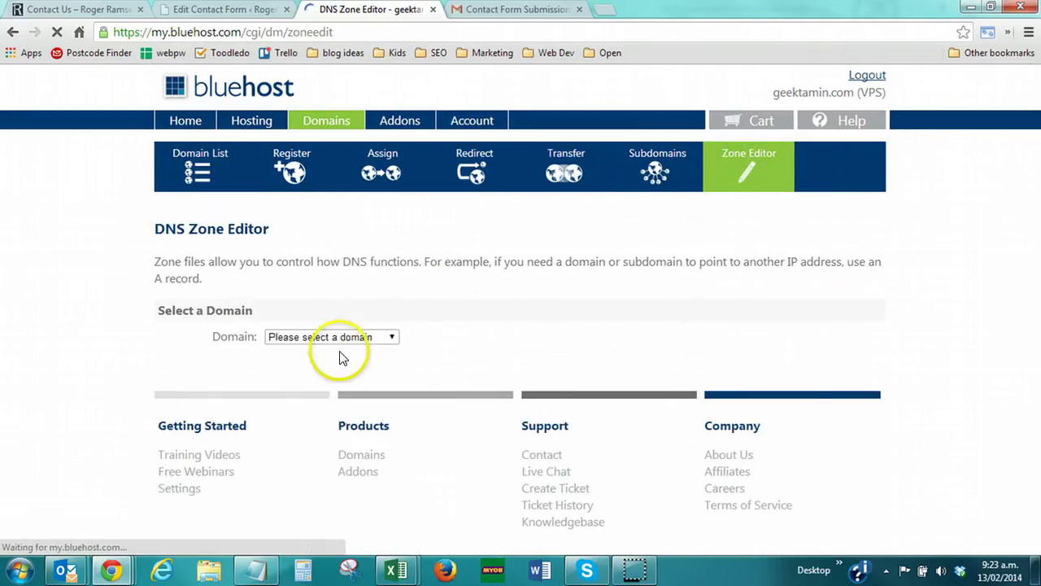
click(342, 345)
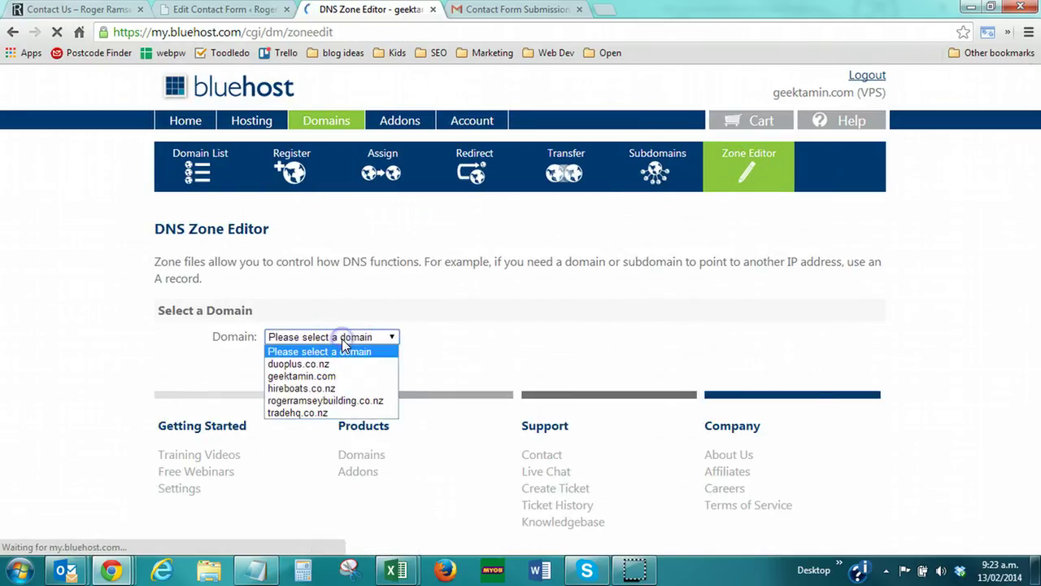
click(314, 401)
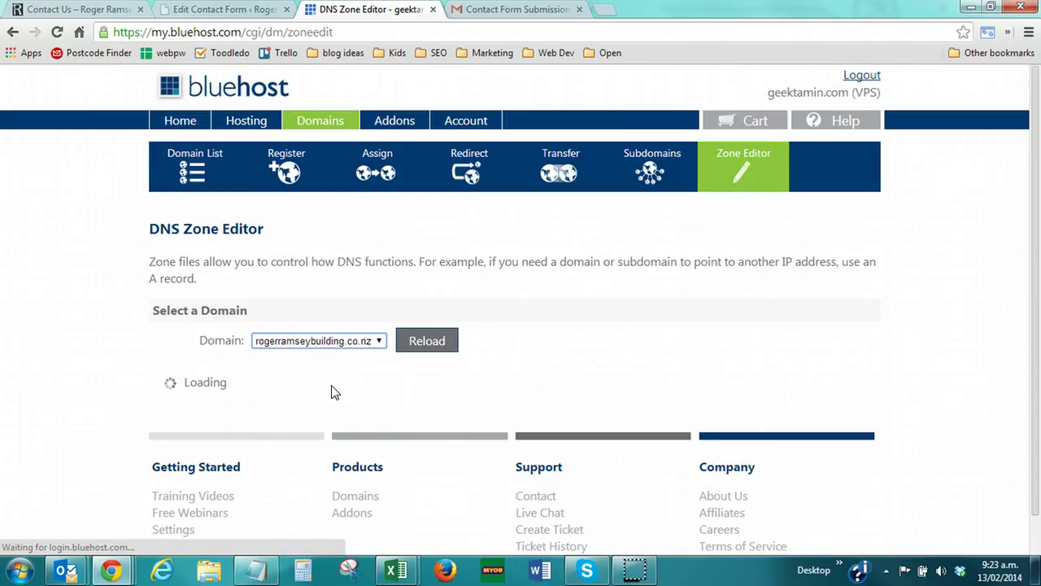
scroll(65, 372, down, 2)
scroll(68, 373, down, 8)
scroll(69, 372, down, 1)
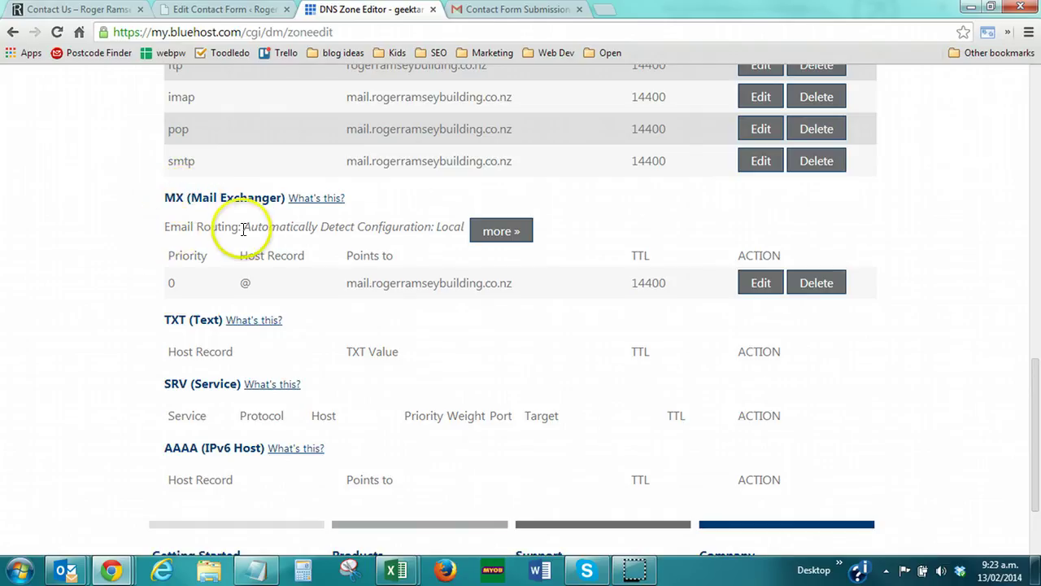
drag(241, 226, 417, 220)
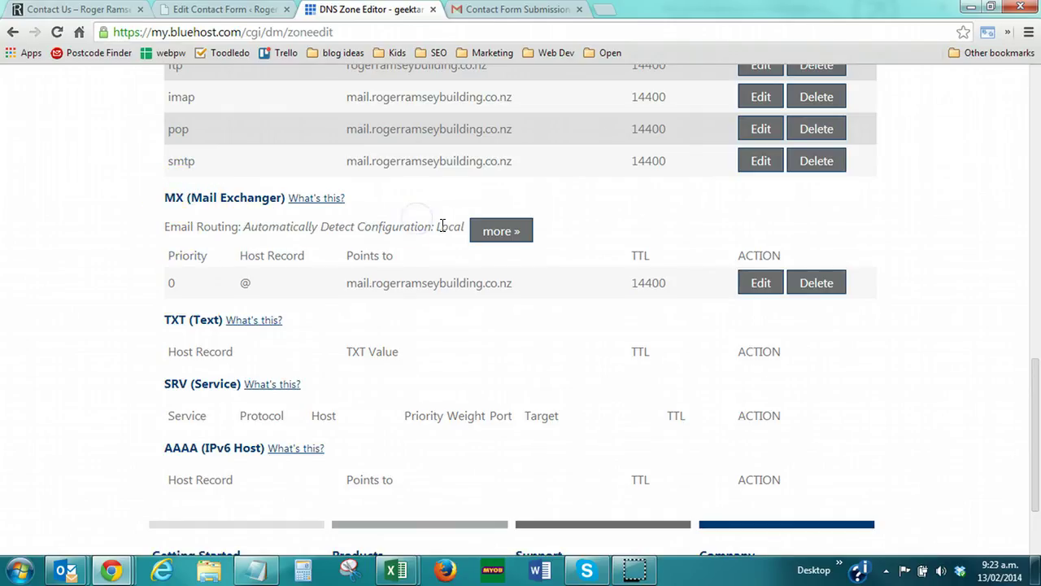
double_click(443, 227)
click(441, 225)
Switch the domain's email routing from Local to Remote Mail Exchanger and apply it
click(486, 227)
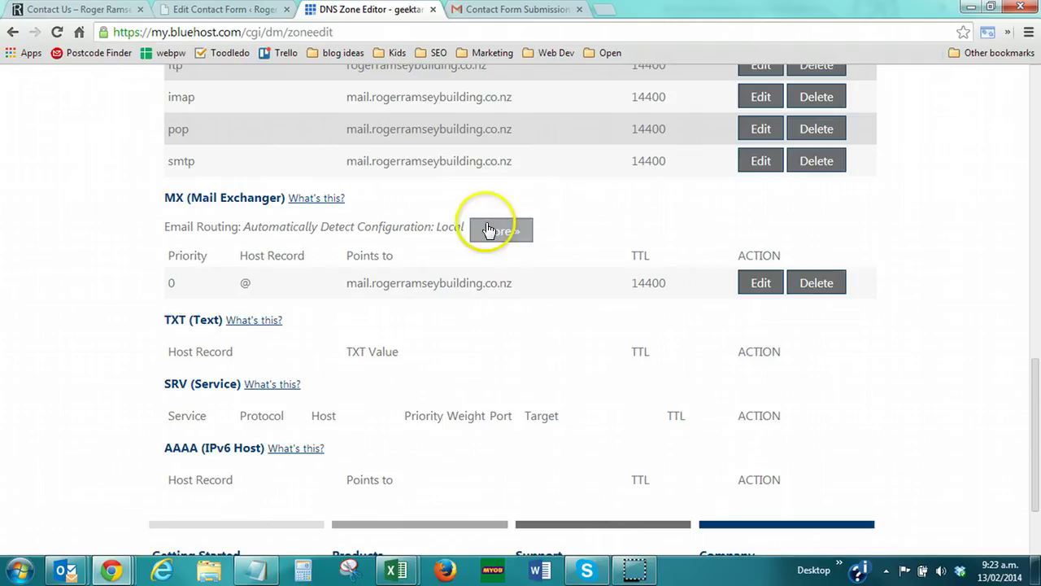
click(489, 231)
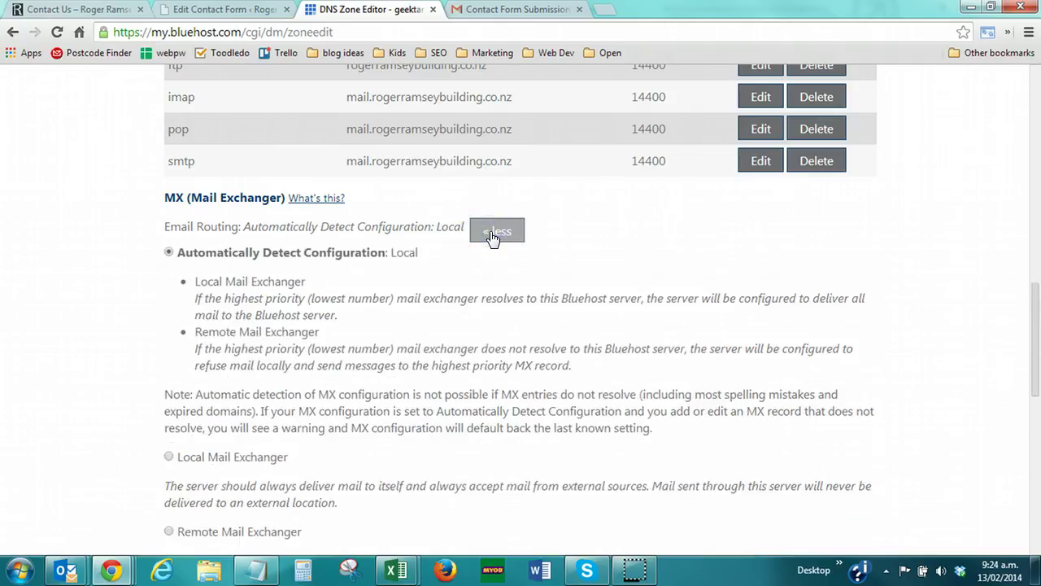
scroll(492, 236, down, 2)
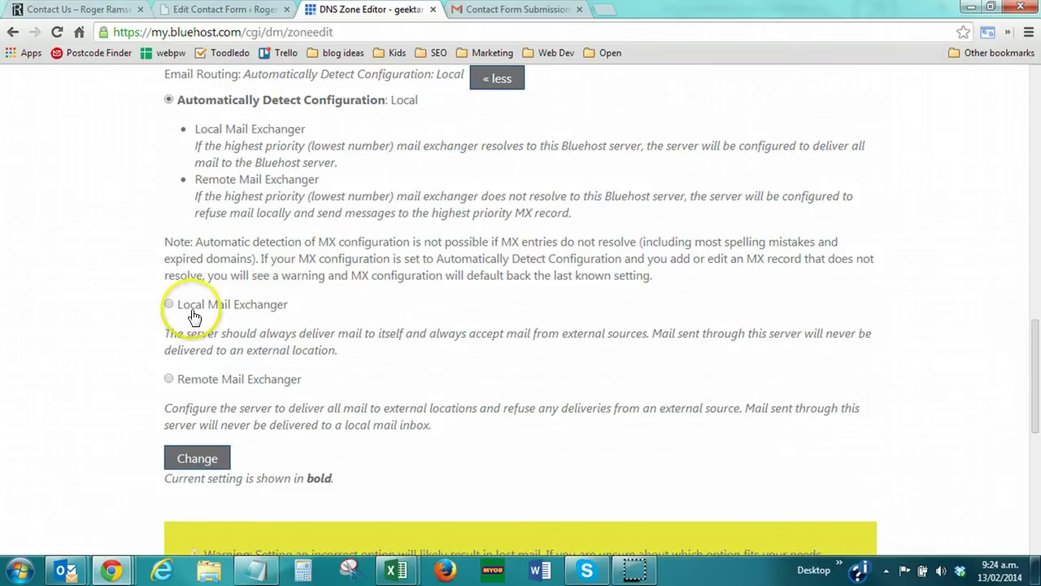
click(169, 380)
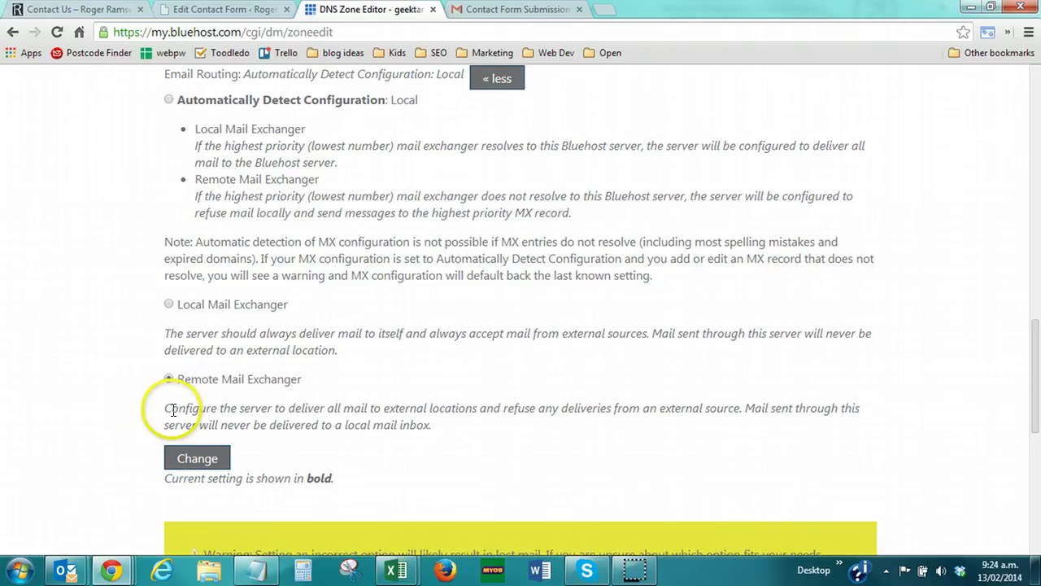
drag(172, 409, 719, 409)
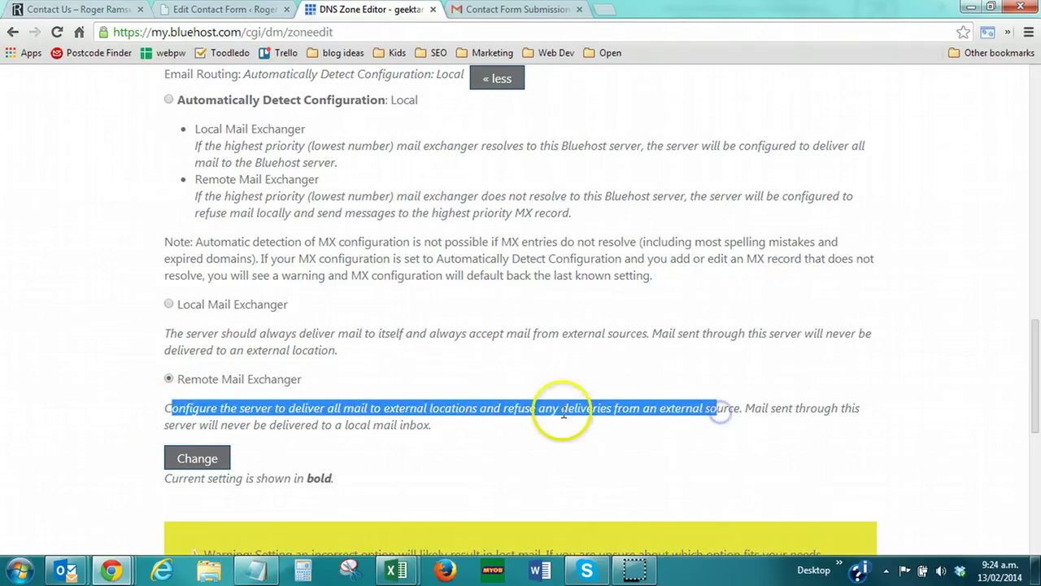
click(281, 413)
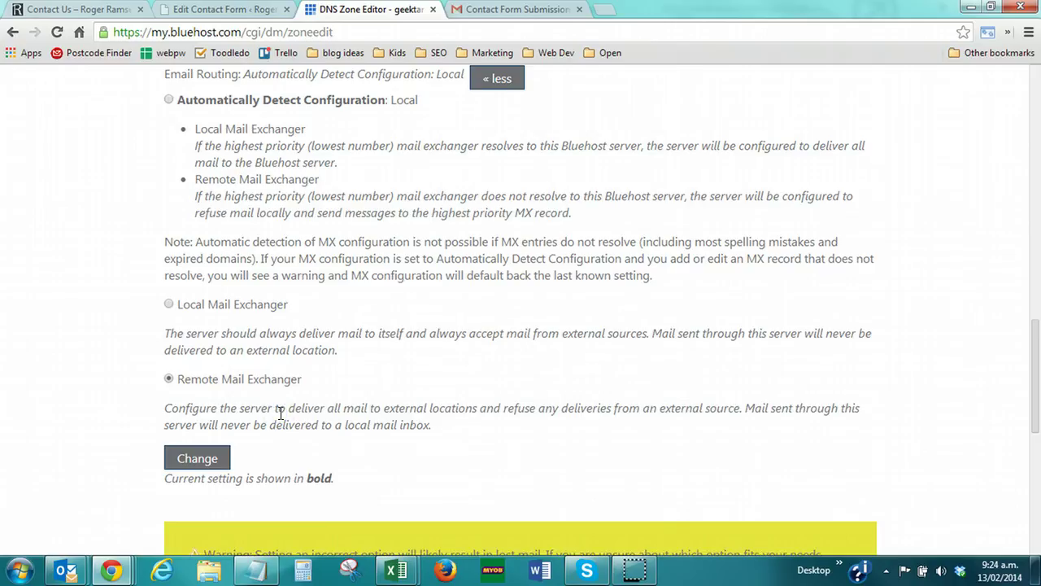
drag(214, 427, 424, 425)
click(398, 425)
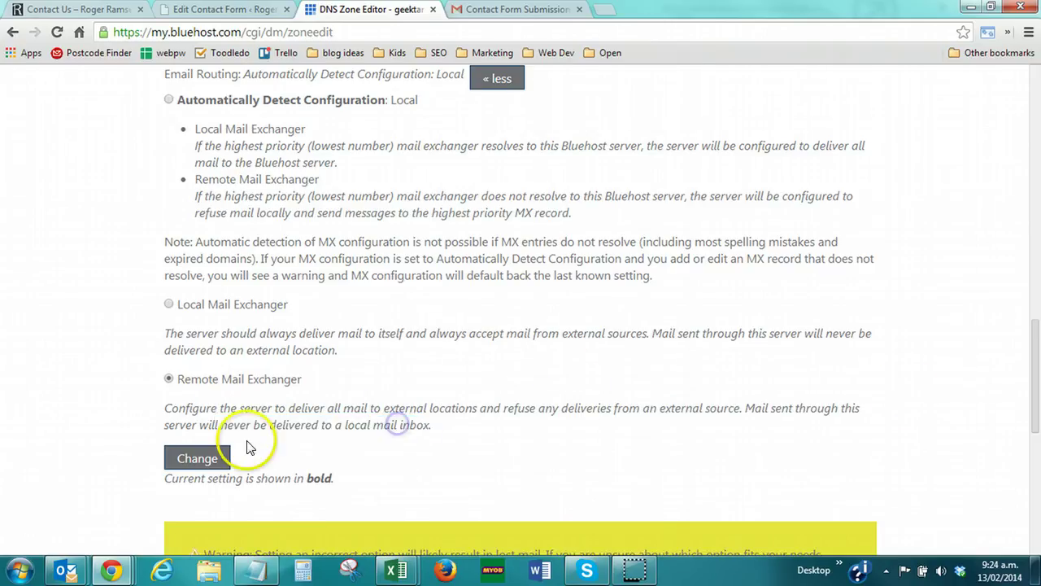
click(202, 458)
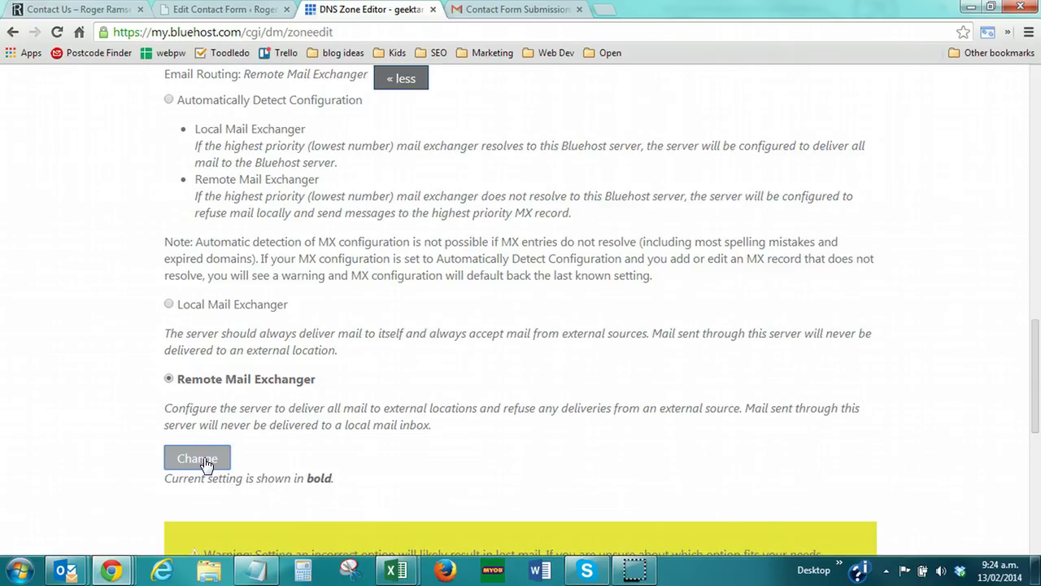
Reapply the Remote Mail Exchanger change and go back to the contact form's Mail settings
scroll(244, 400, down, 2)
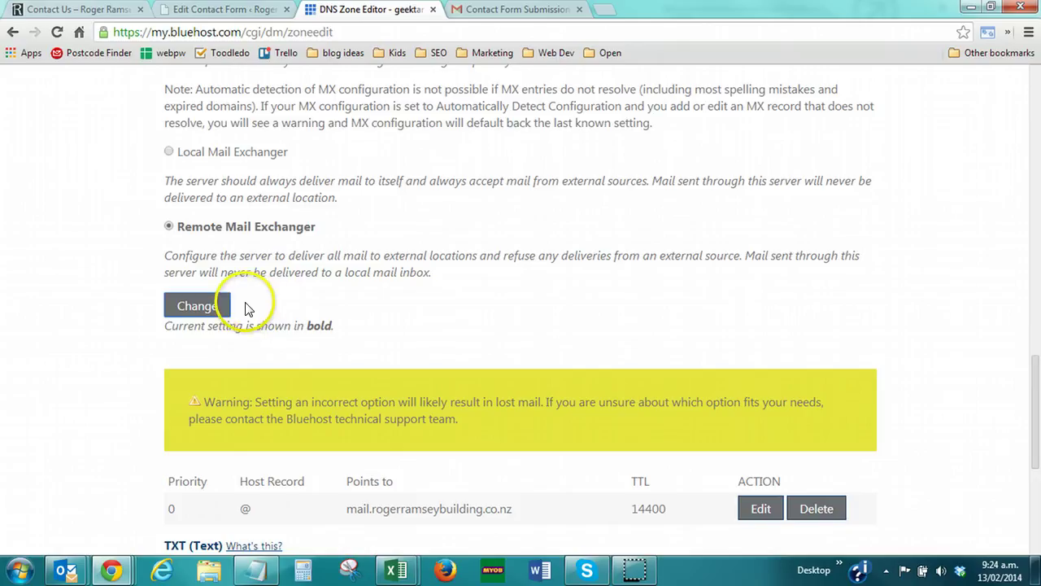
scroll(217, 308, down, 2)
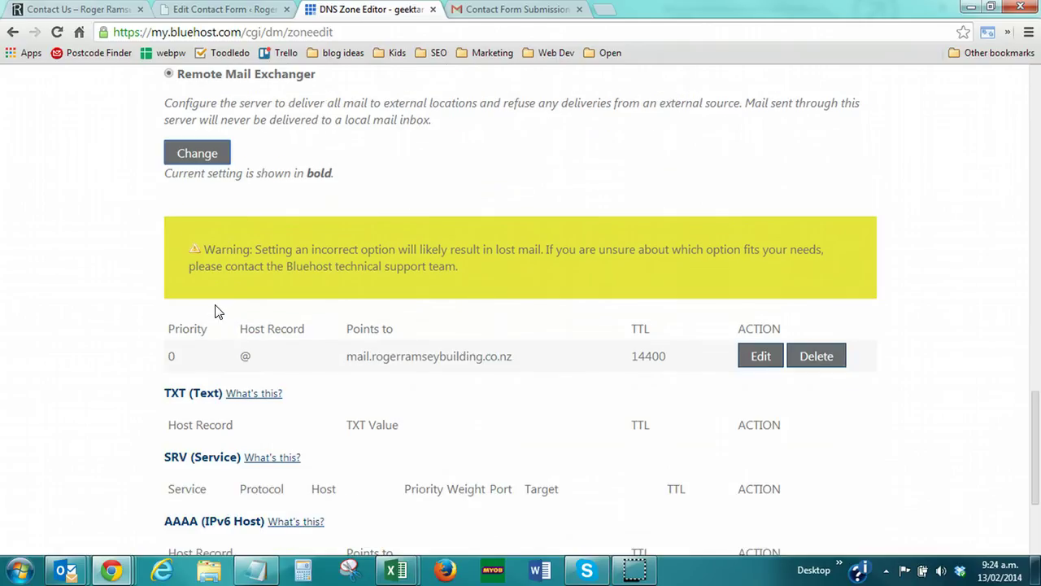
scroll(215, 310, up, 1)
click(192, 232)
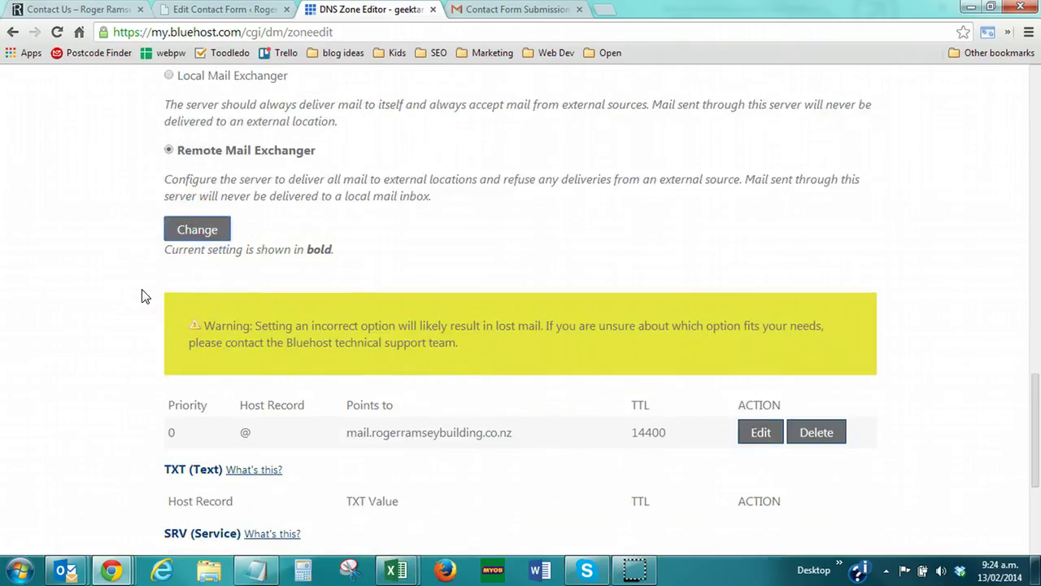
scroll(141, 296, up, 10)
scroll(141, 296, down, 1)
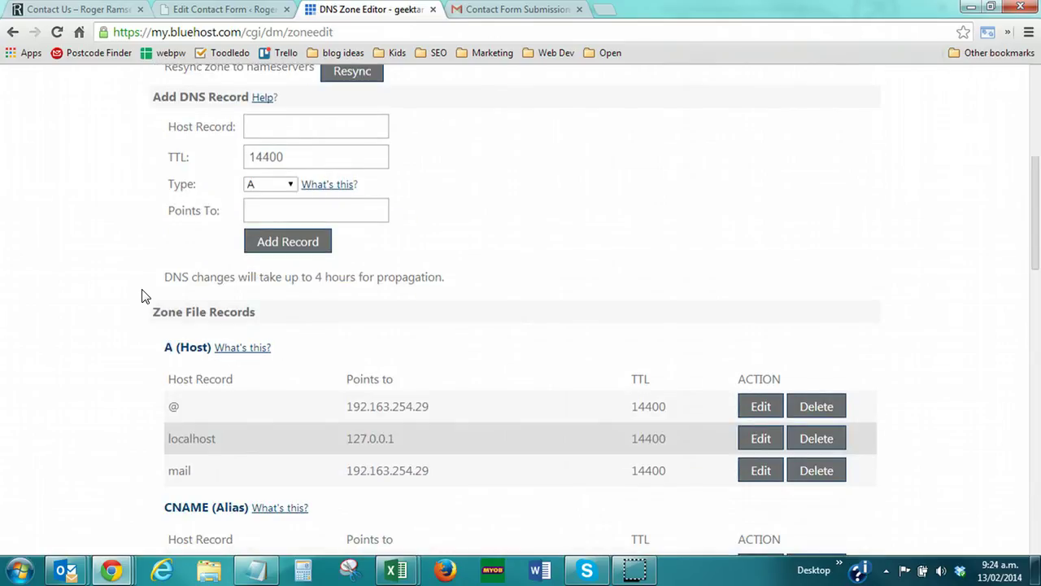
click(199, 10)
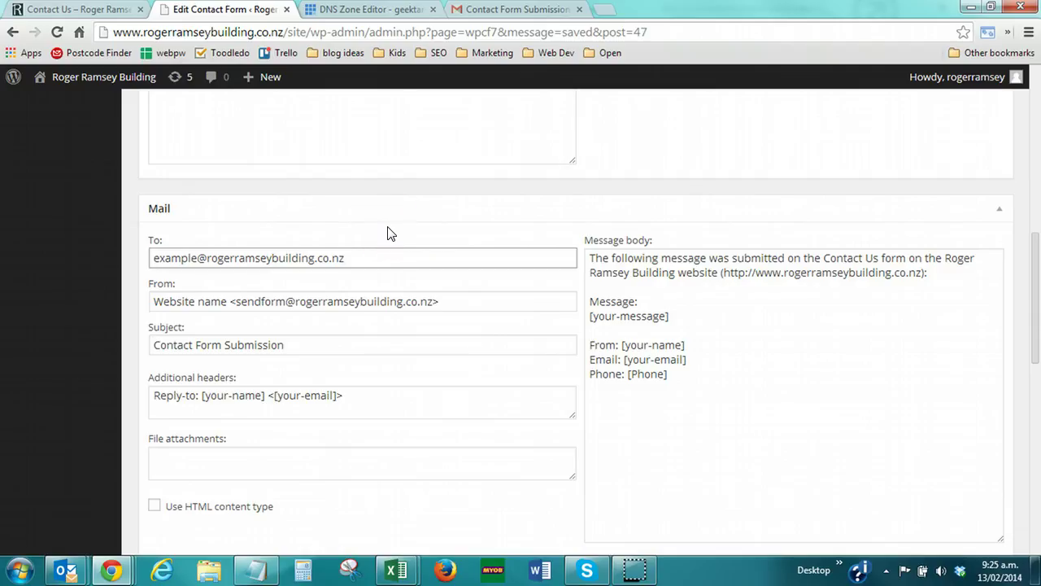
Reload the Contact Us page and enter the name 'testing' with a test e-mail address
click(80, 16)
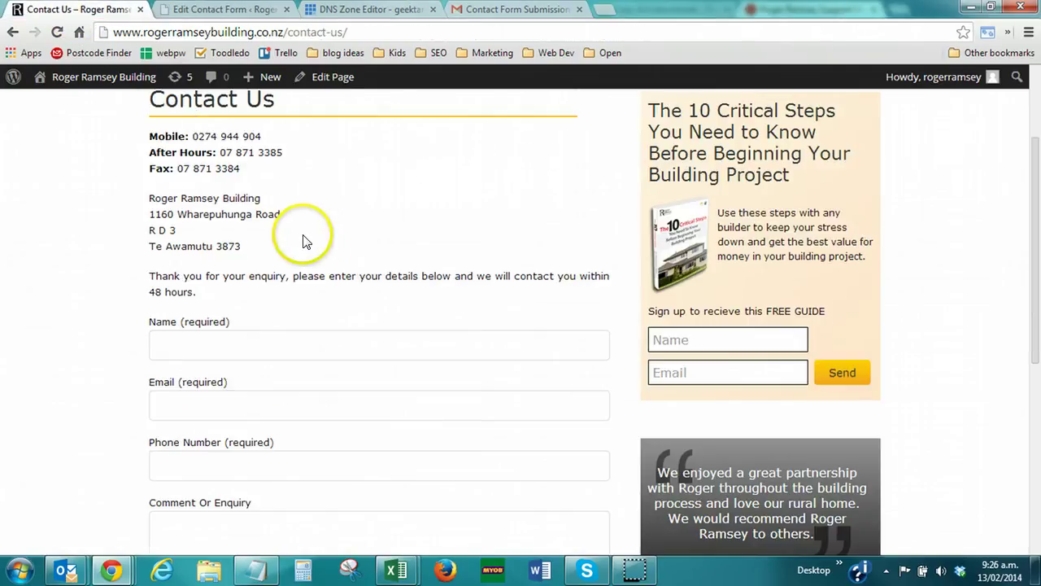
key(F5)
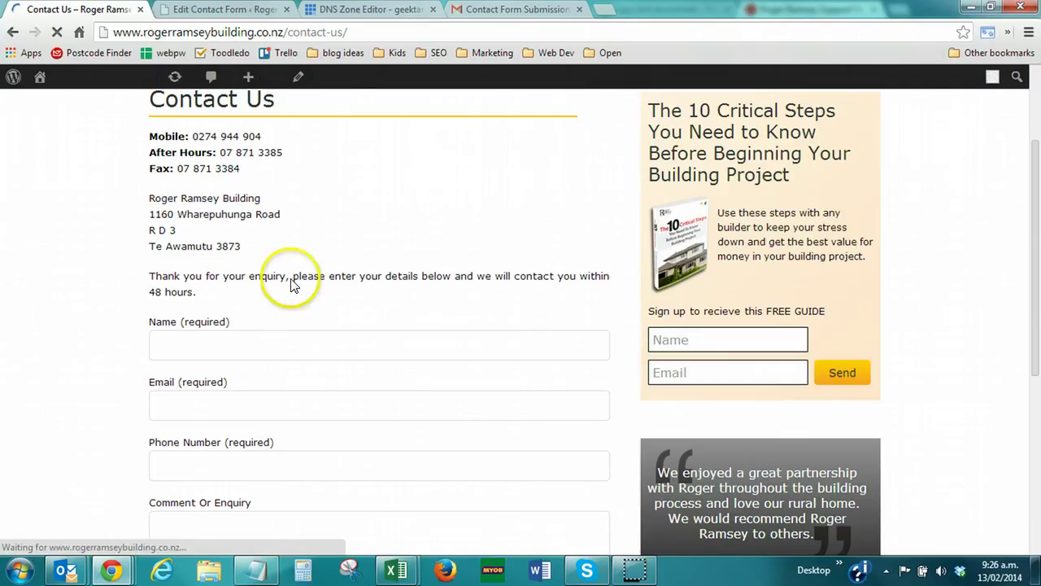
click(243, 338)
text(tes)
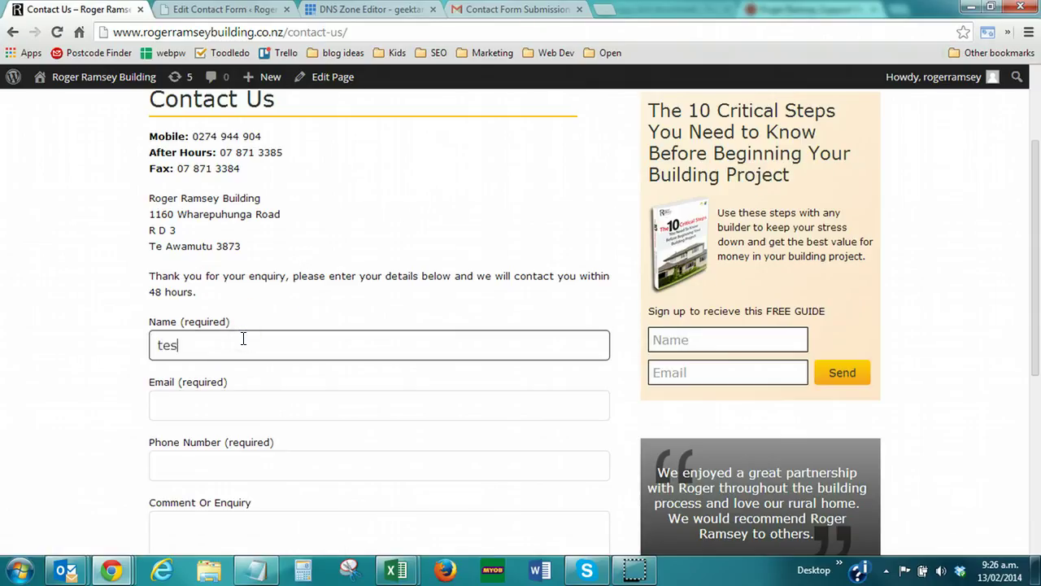
text(ting)
key(Tab)
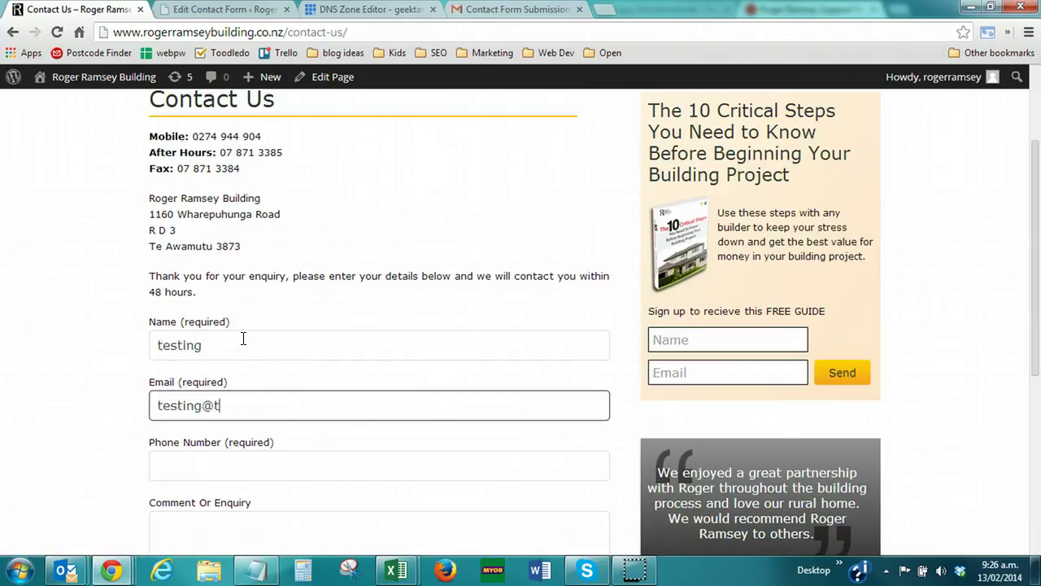
text(sting.com)
Add a test phone number and comment 'sending to example@the domain...', then send the enquiry
key(Tab)
key(Tab)
text(sending )
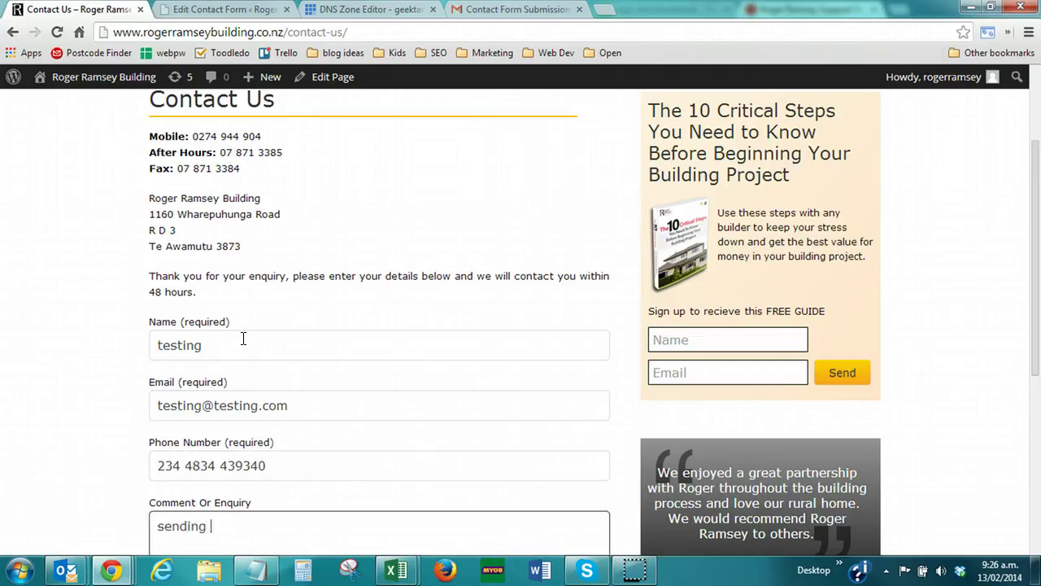
text(to example@)
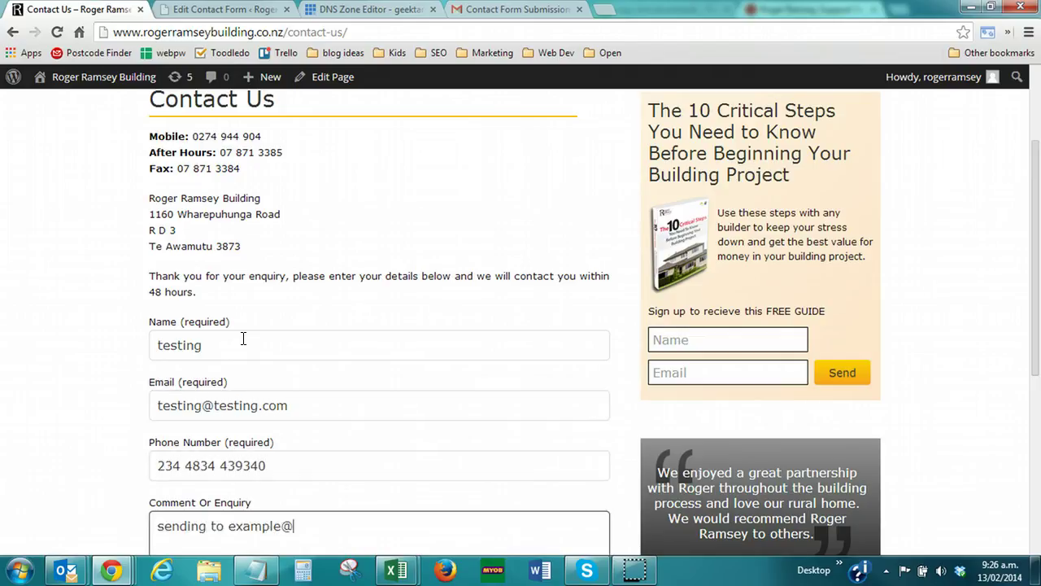
text(the domains)
key(BackSpace)
text(...)
scroll(243, 339, down, 5)
click(209, 345)
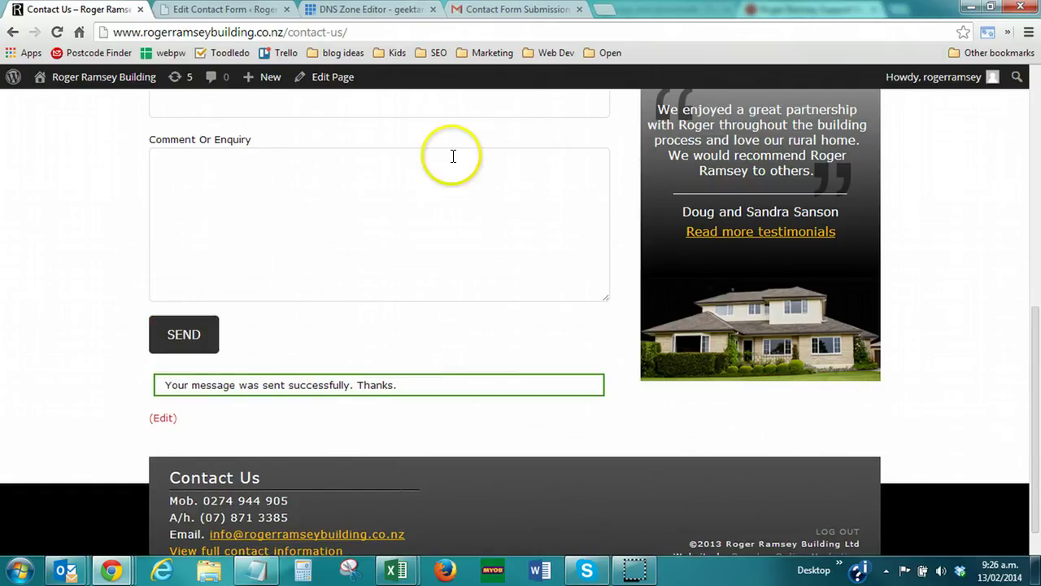
click(473, 272)
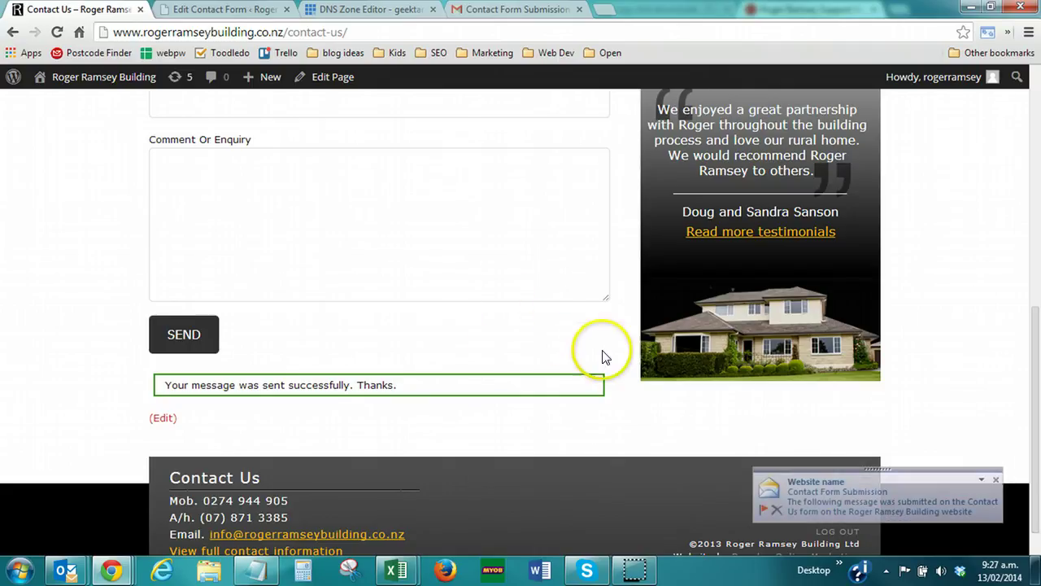
Open the Contact Form Submission email from Outlook's new-mail alert
click(846, 508)
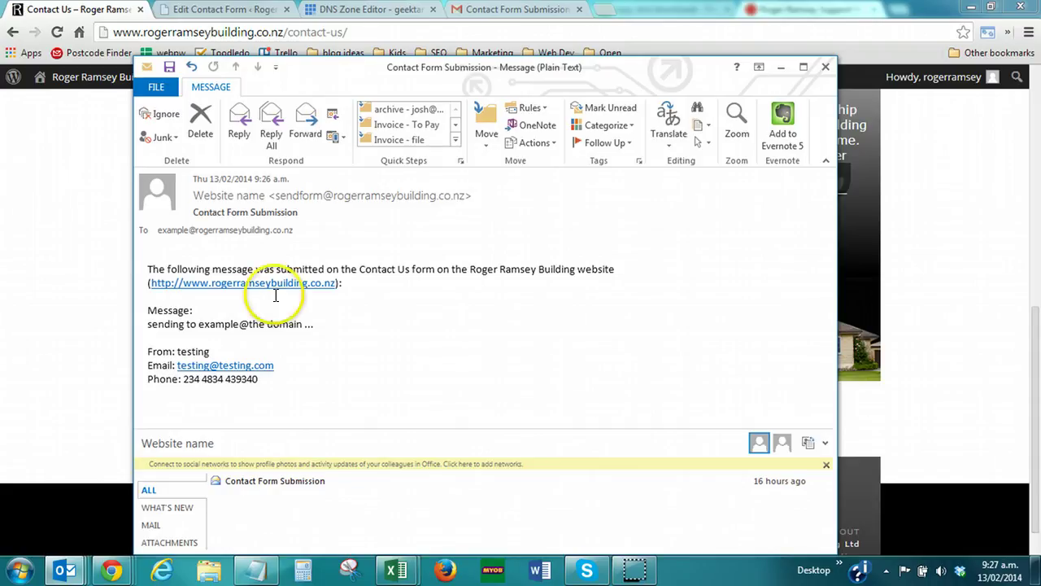
Close the received email and scroll through the blank Contact Us enquiry form
click(827, 69)
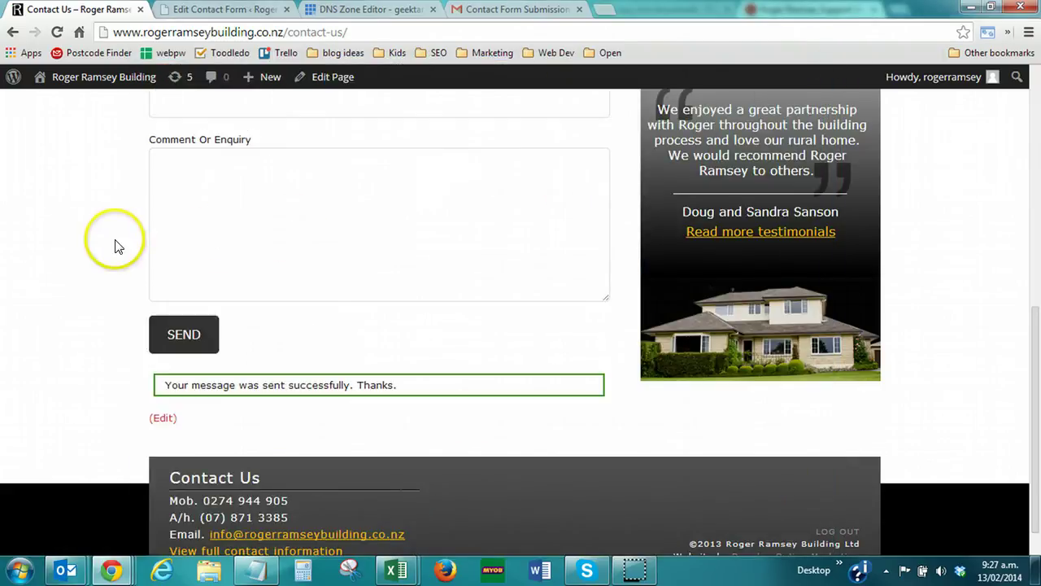
scroll(204, 171, up, 10)
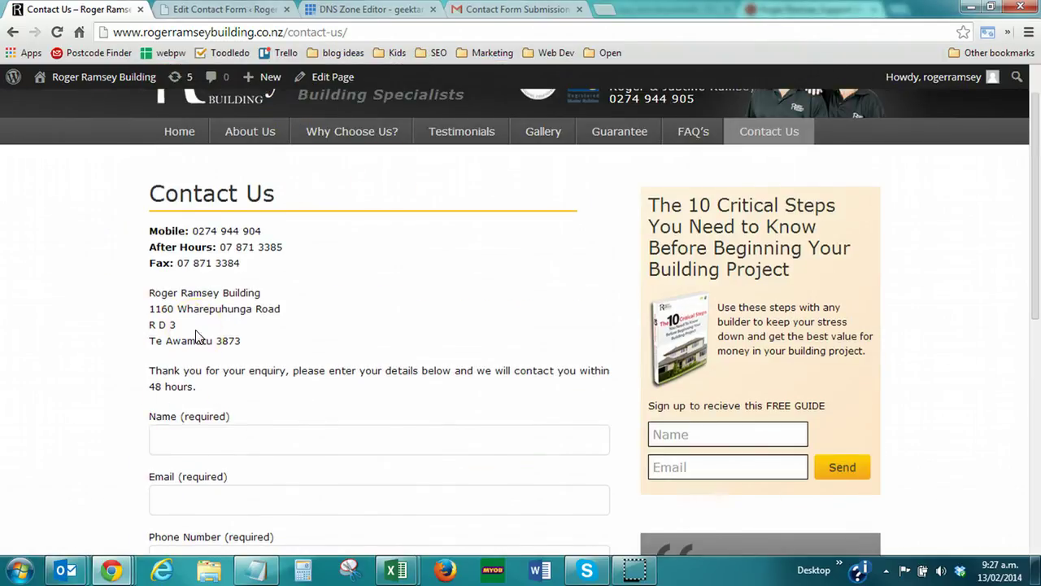
scroll(195, 336, down, 2)
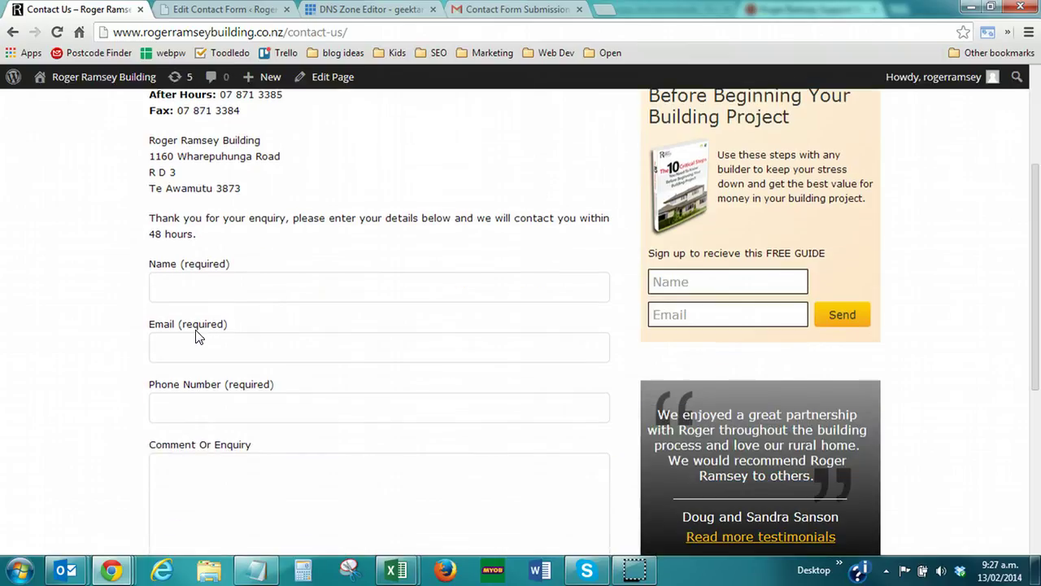
scroll(195, 336, down, 1)
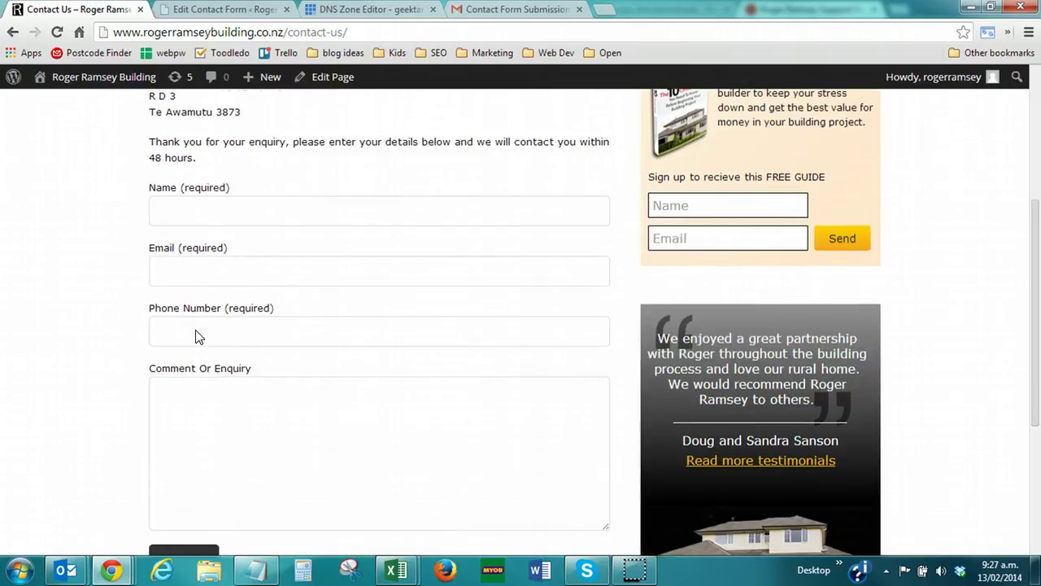
scroll(128, 334, up, 4)
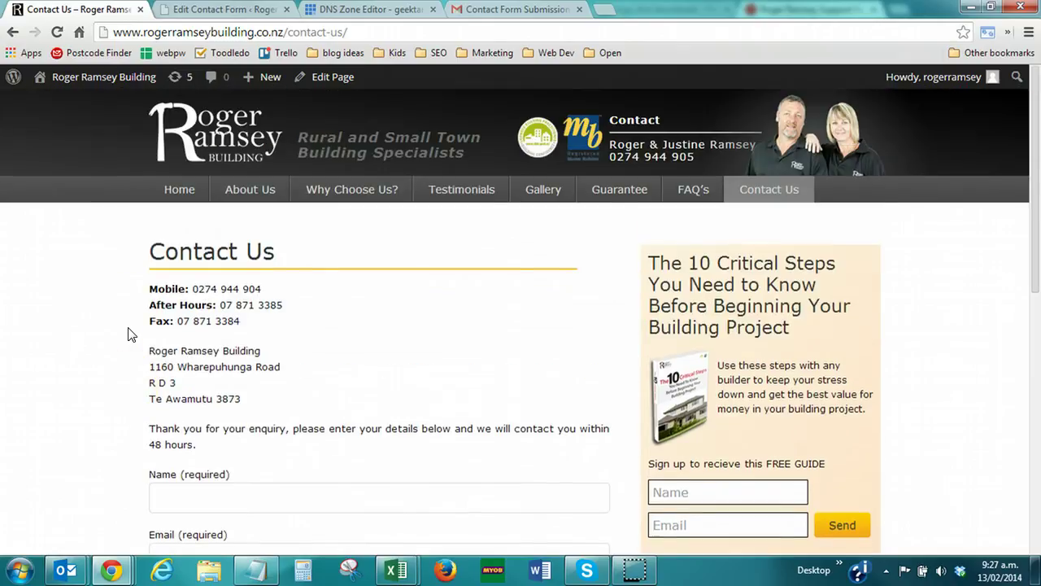
scroll(128, 333, down, 2)
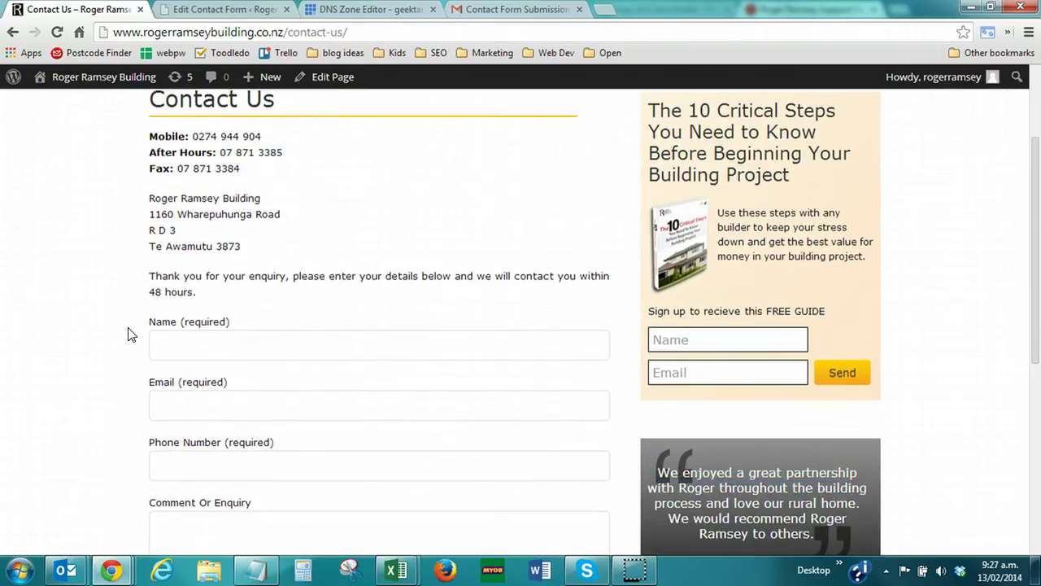
click(502, 389)
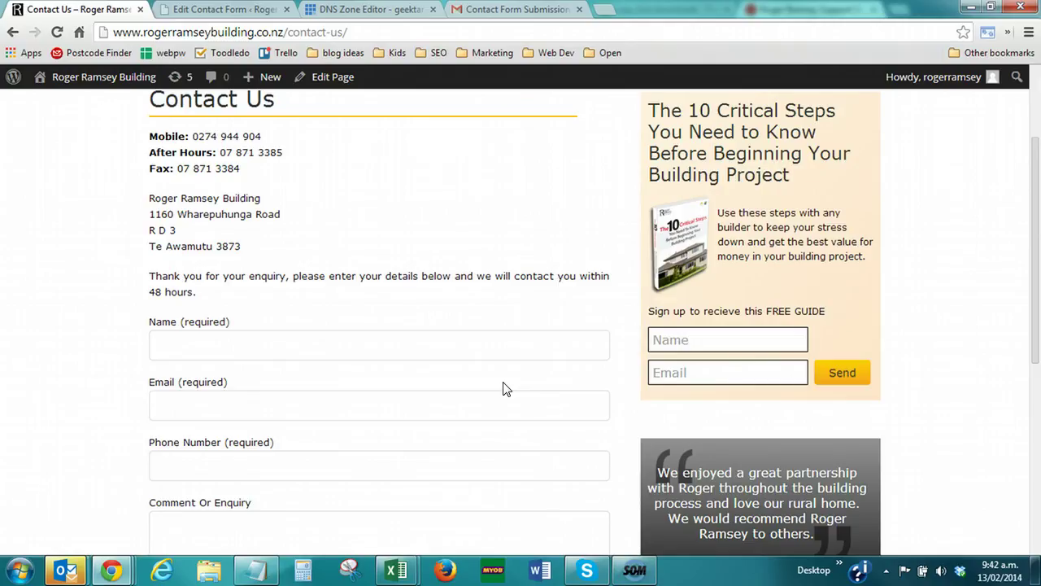
scroll(388, 314, down, 2)
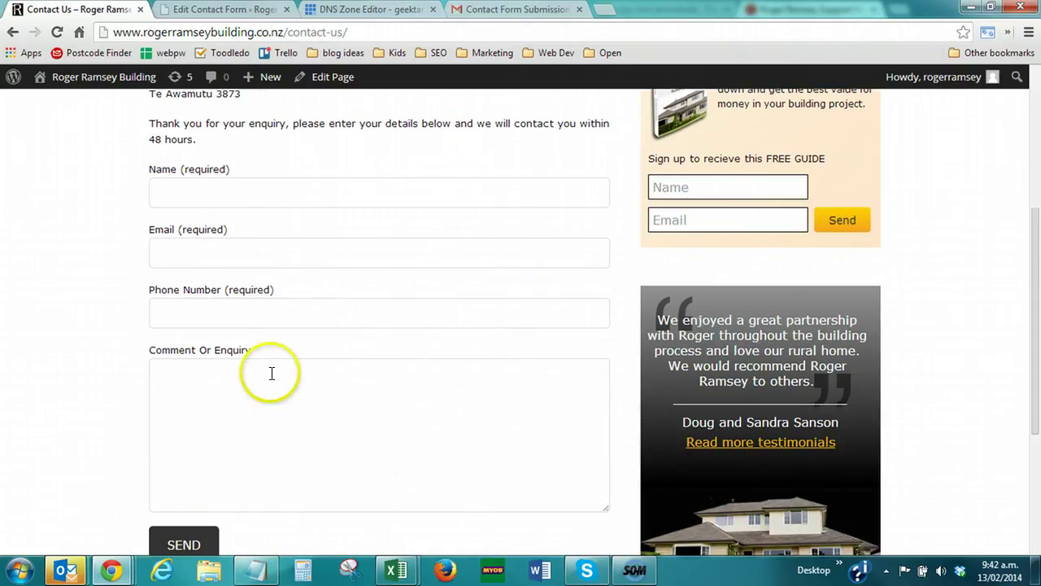
scroll(142, 257, up, 2)
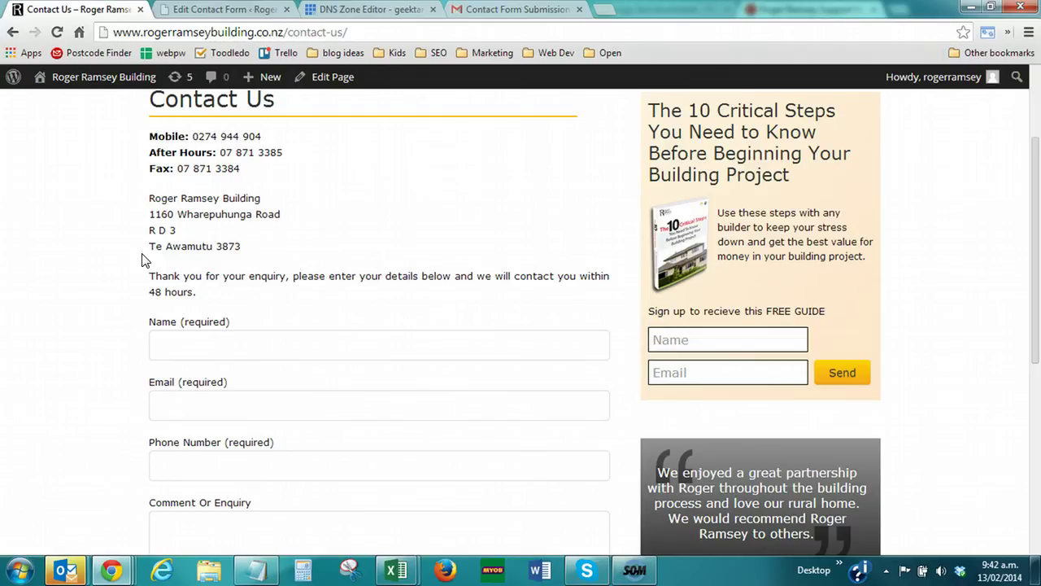
Reopen the Contact Us Form editor and review its Name, Email, Phone, Enquiry and Send code
click(222, 10)
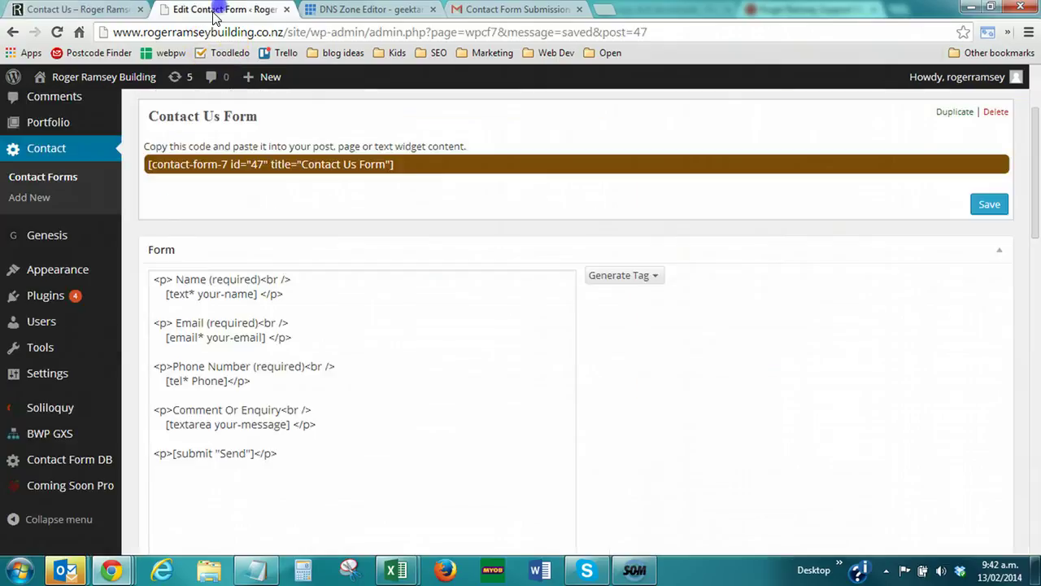
mouse_move(53, 462)
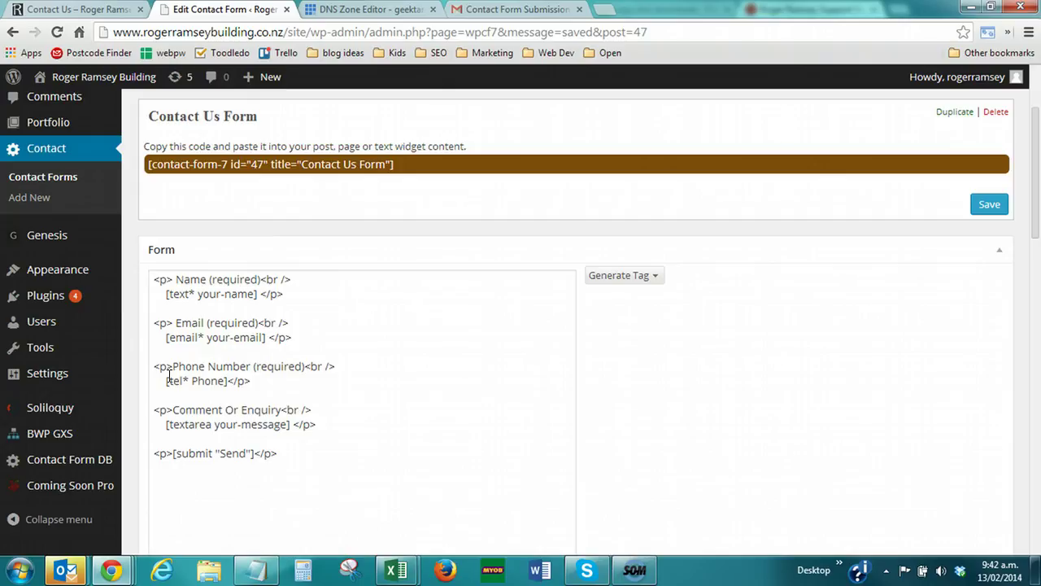
click(134, 377)
scroll(135, 378, down, 1)
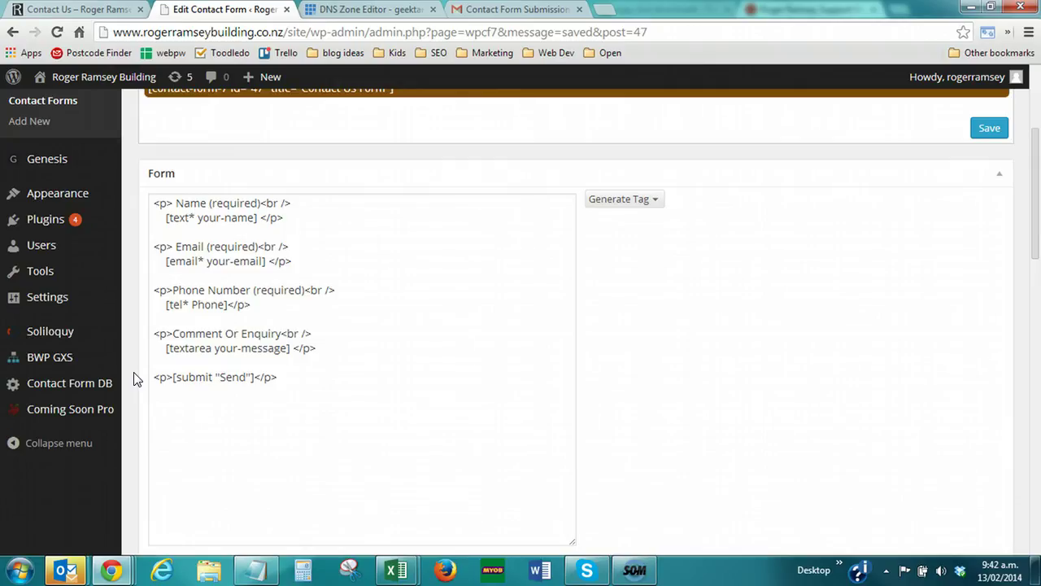
Open Contact Form DB and scroll through the 7 stored Contact Us Form submissions
click(85, 383)
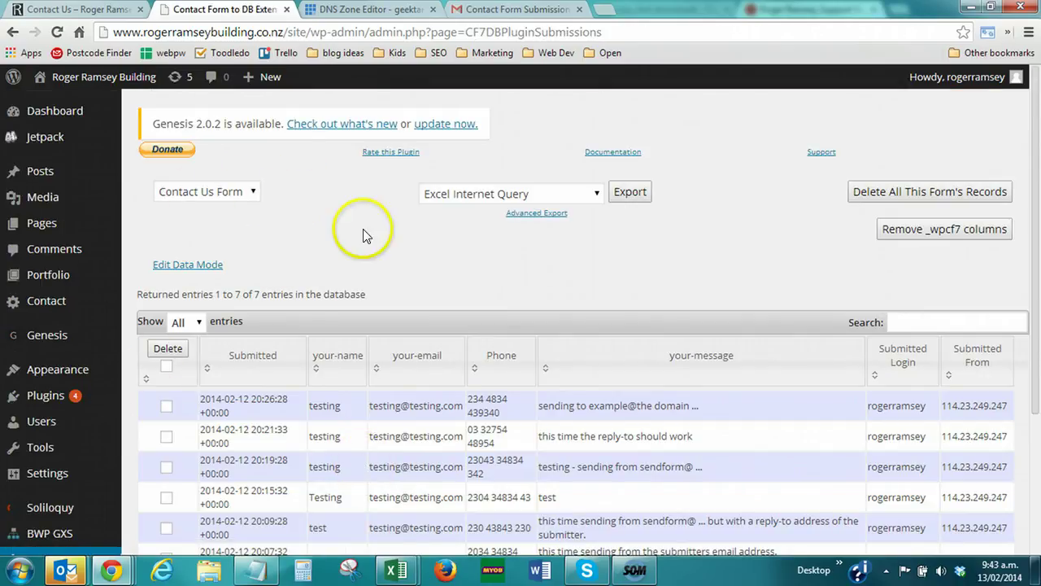
scroll(471, 274, down, 2)
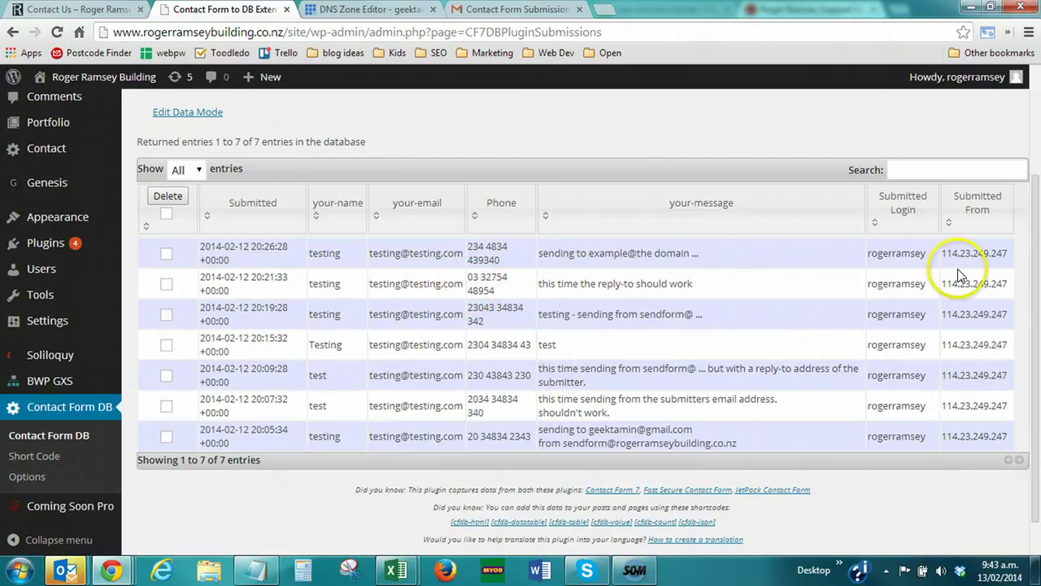
scroll(538, 370, up, 1)
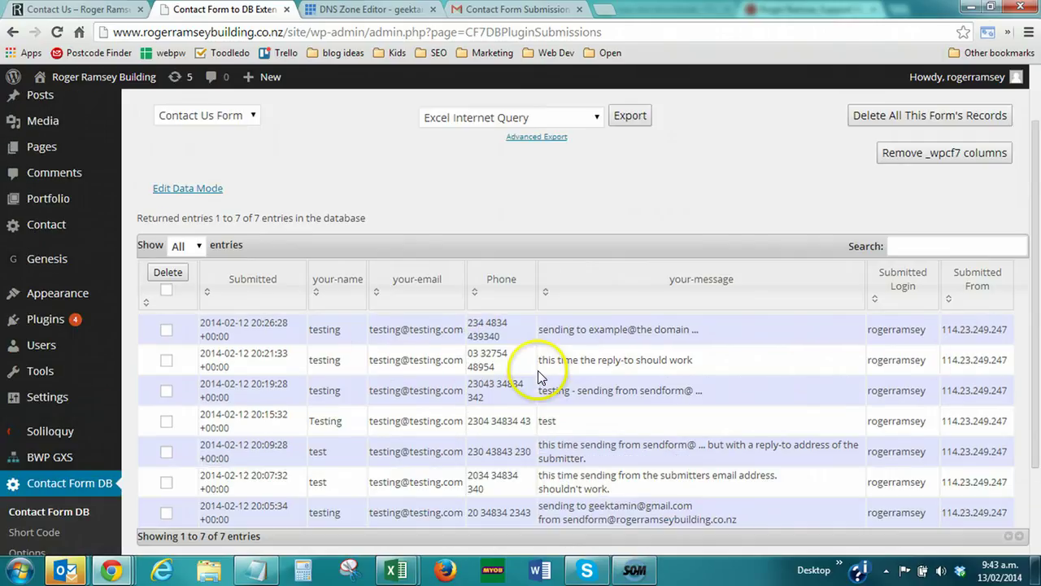
scroll(461, 405, up, 1)
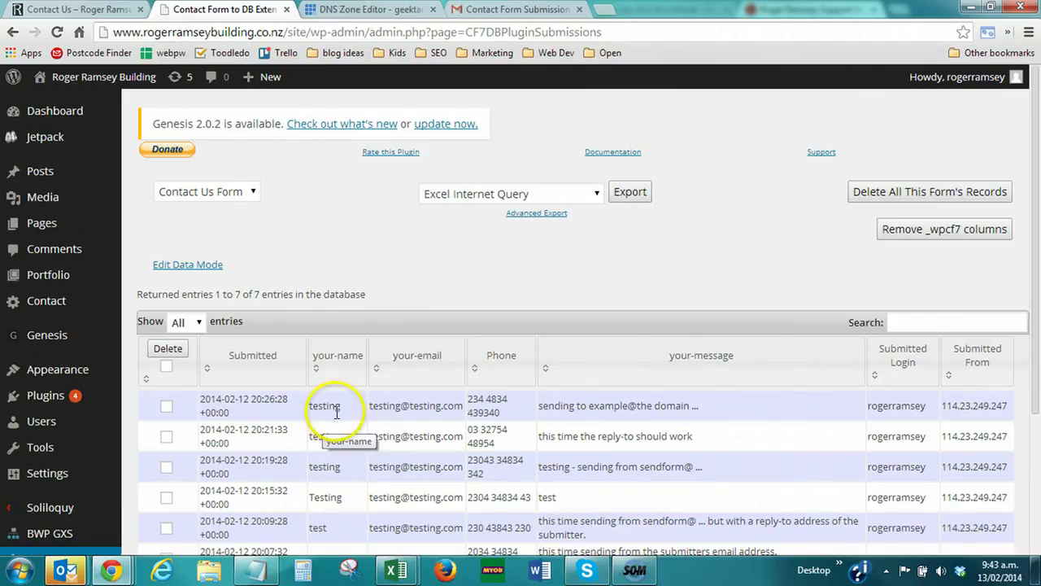
scroll(329, 411, down, 1)
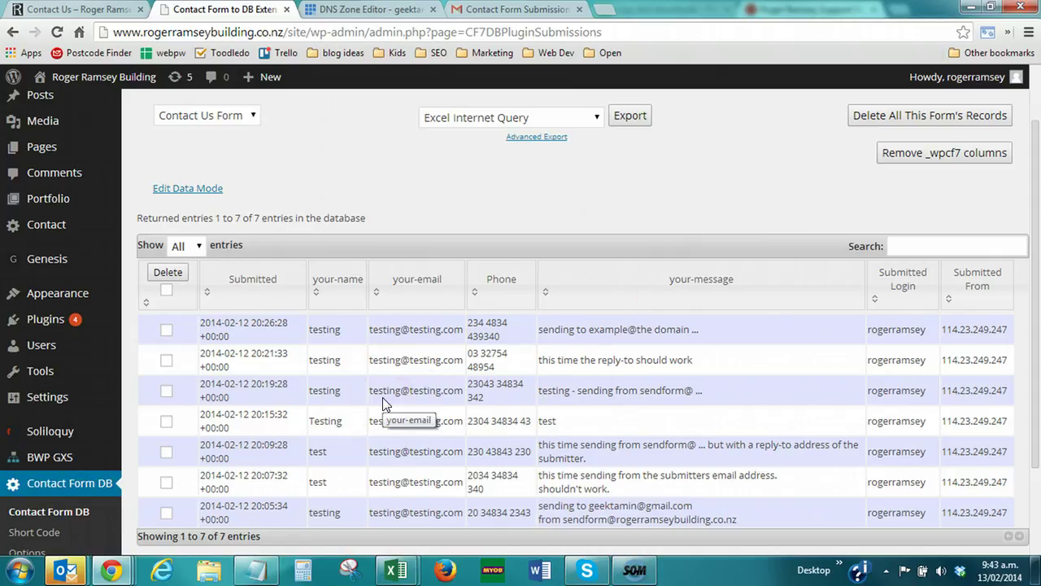
scroll(385, 404, up, 1)
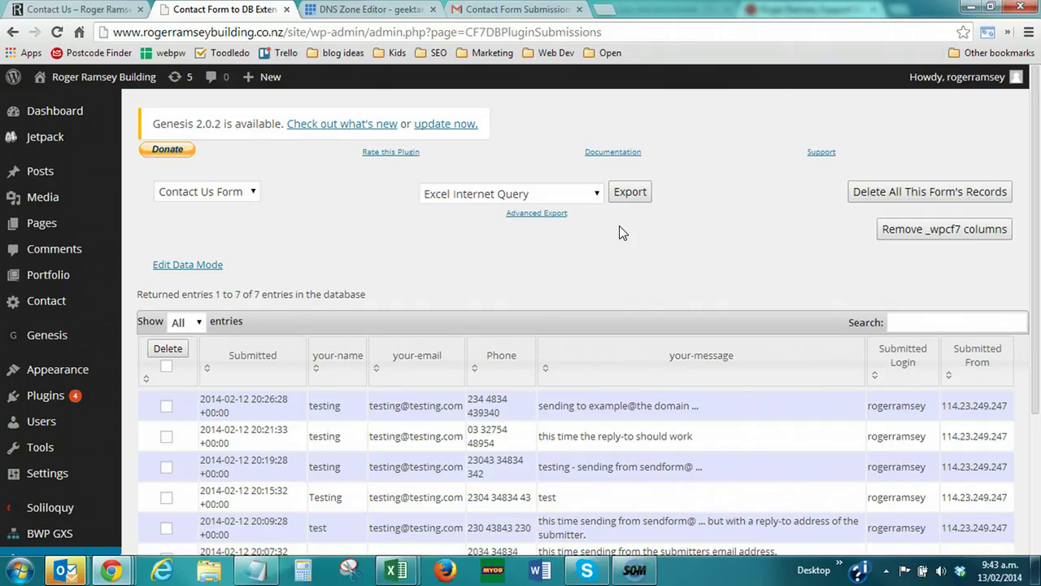
scroll(440, 276, down, 2)
scroll(443, 262, up, 2)
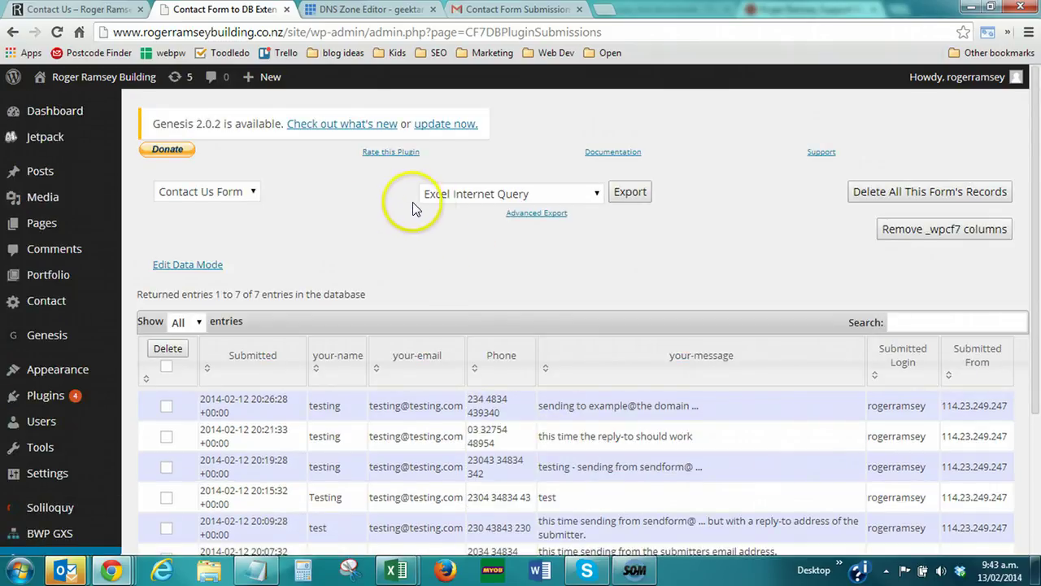
scroll(317, 218, down, 2)
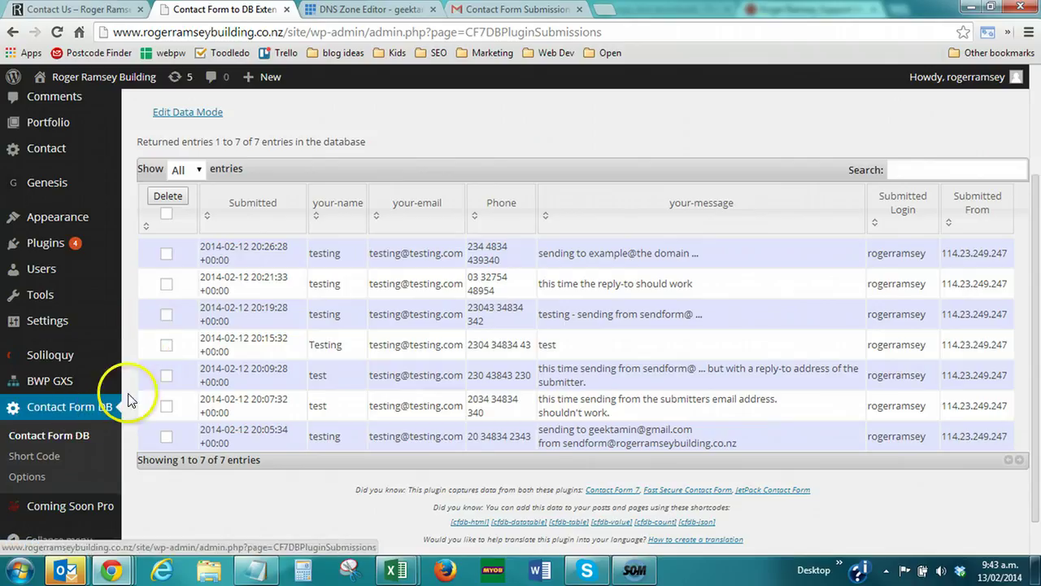
scroll(133, 395, up, 2)
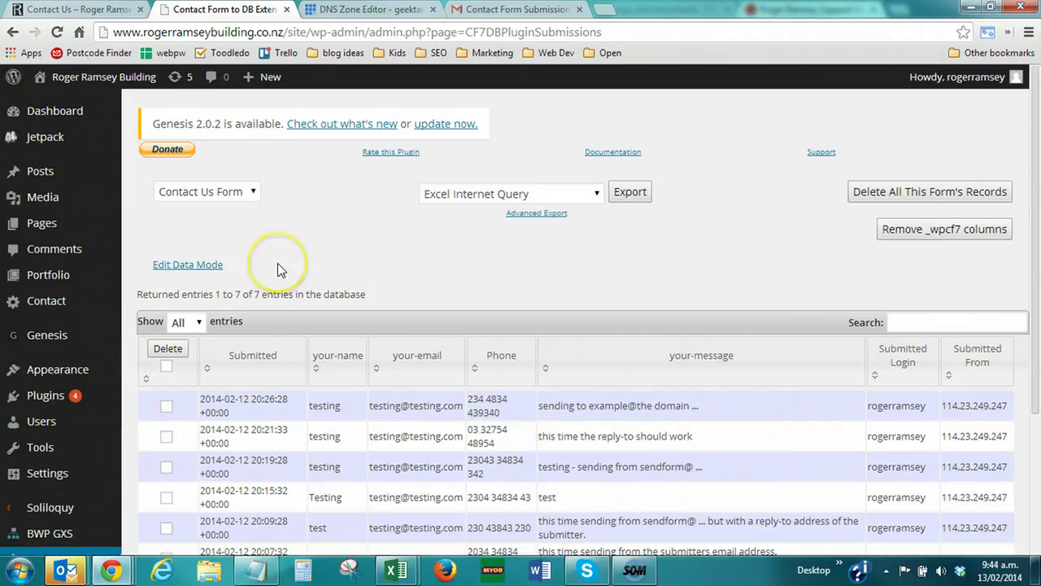
In a new tab, search Google for 'clockwork sms' and open the Clockwork Easy Text Message API site
click(605, 11)
text(clockwork)
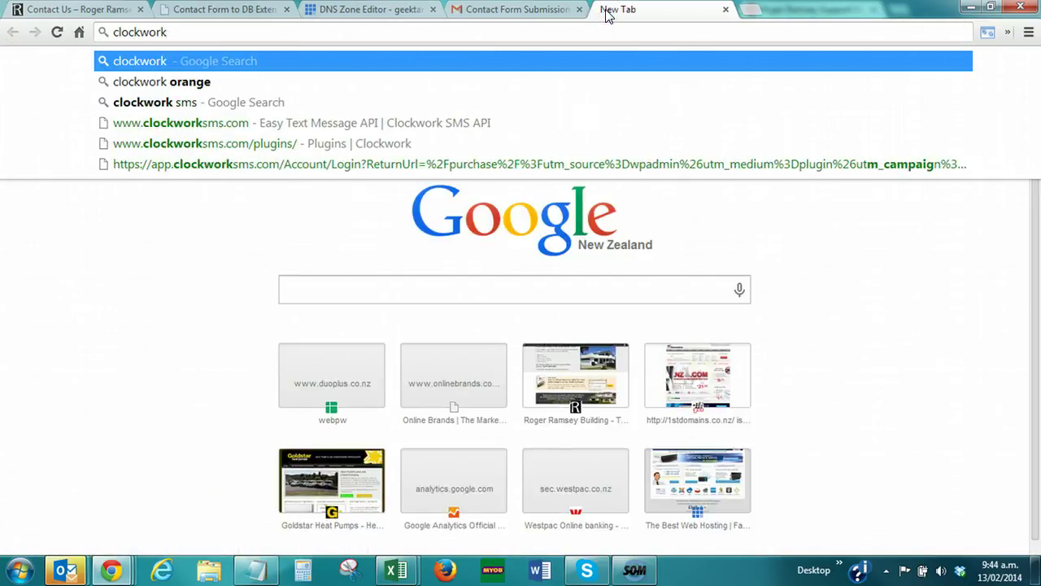
text( sms)
key(Return)
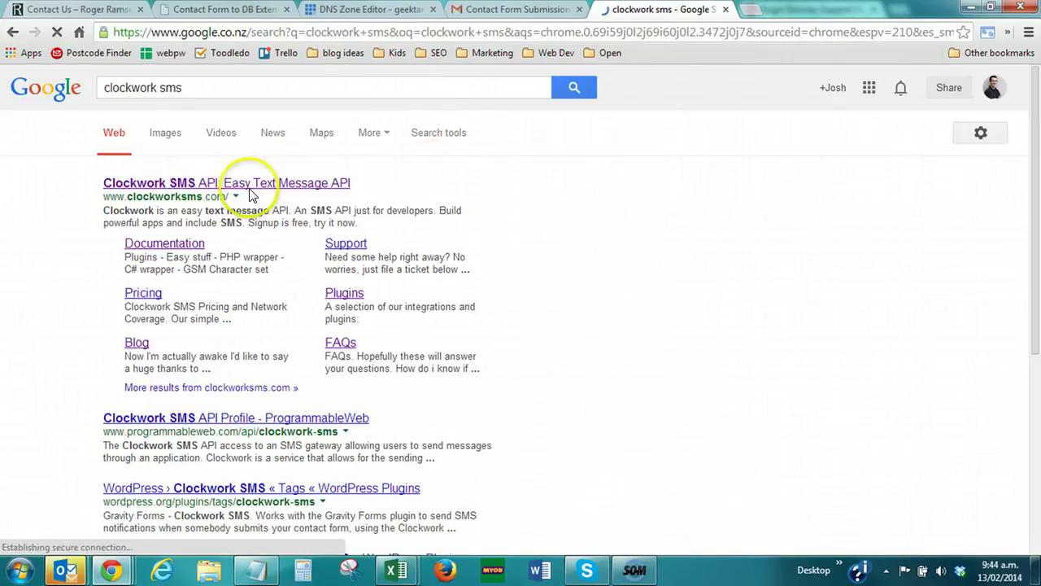
click(230, 187)
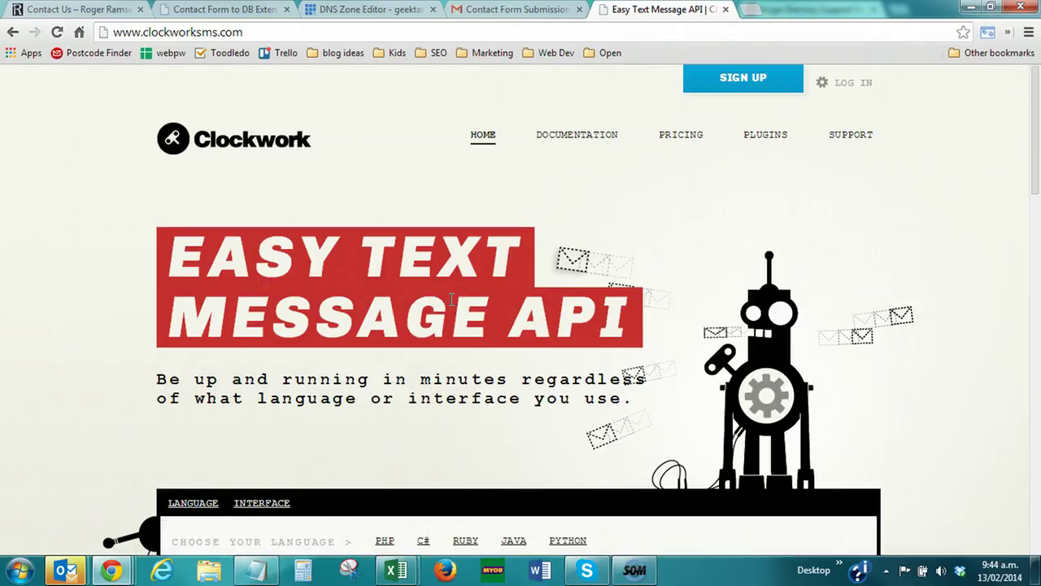
Go to the PLUGINS section of the Clockwork website
scroll(451, 299, down, 2)
scroll(452, 301, up, 2)
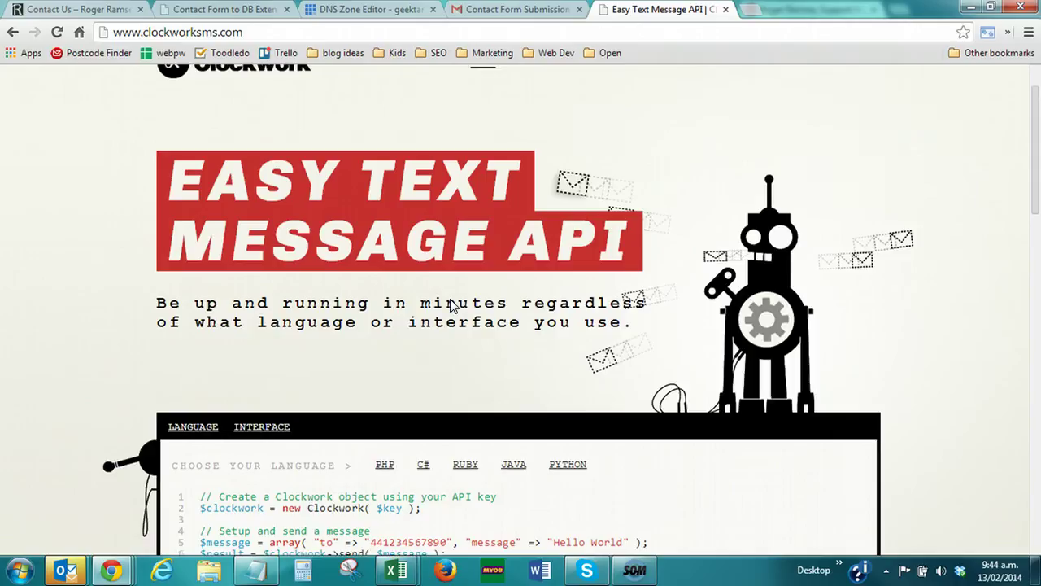
click(583, 177)
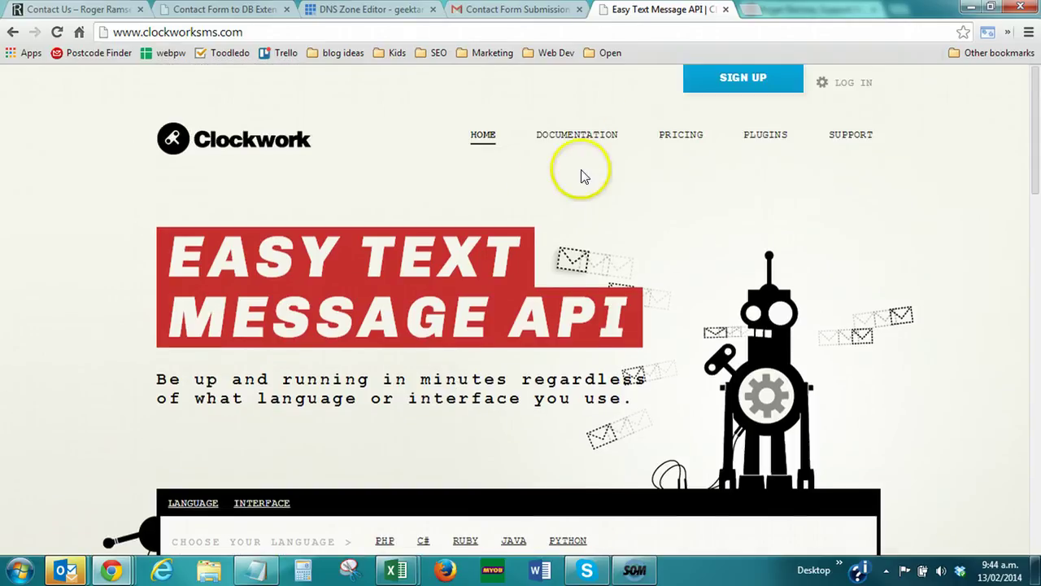
click(765, 135)
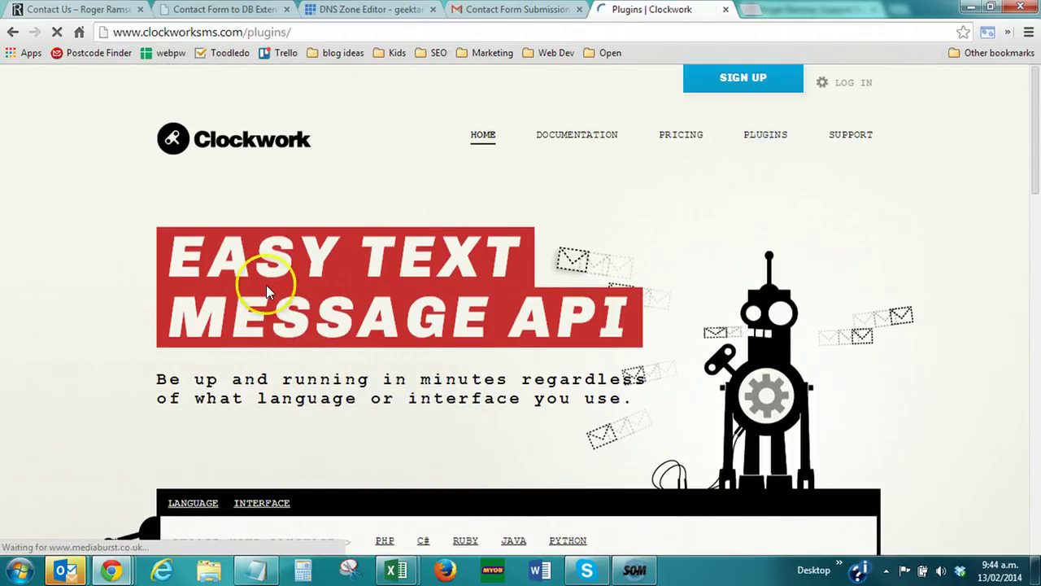
Browse the plugin cards, including Contact Form 7 SMS and Booking Calendar SMS for WordPress
scroll(112, 257, down, 1)
scroll(112, 257, down, 1)
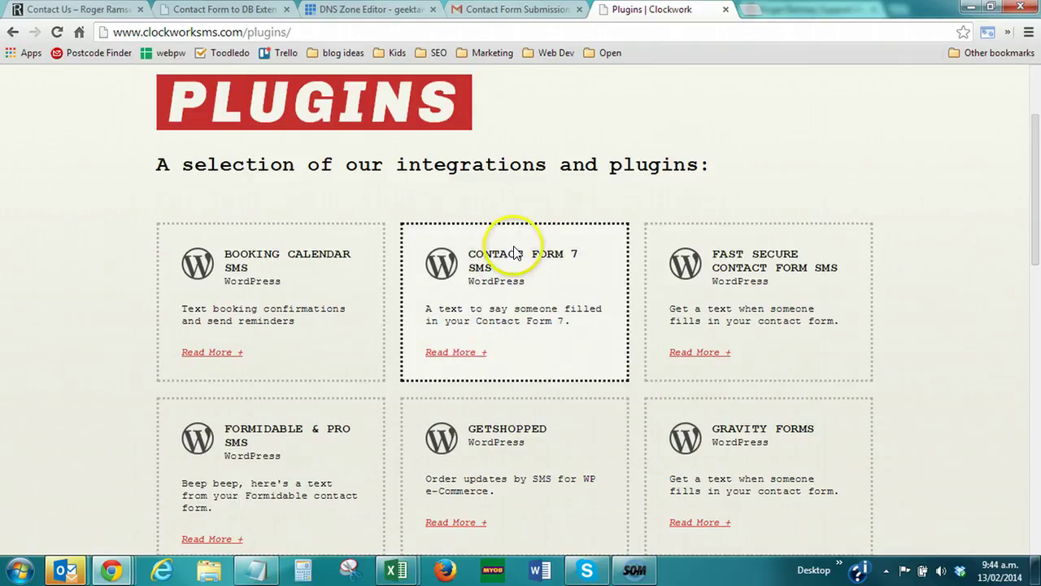
scroll(793, 256, down, 1)
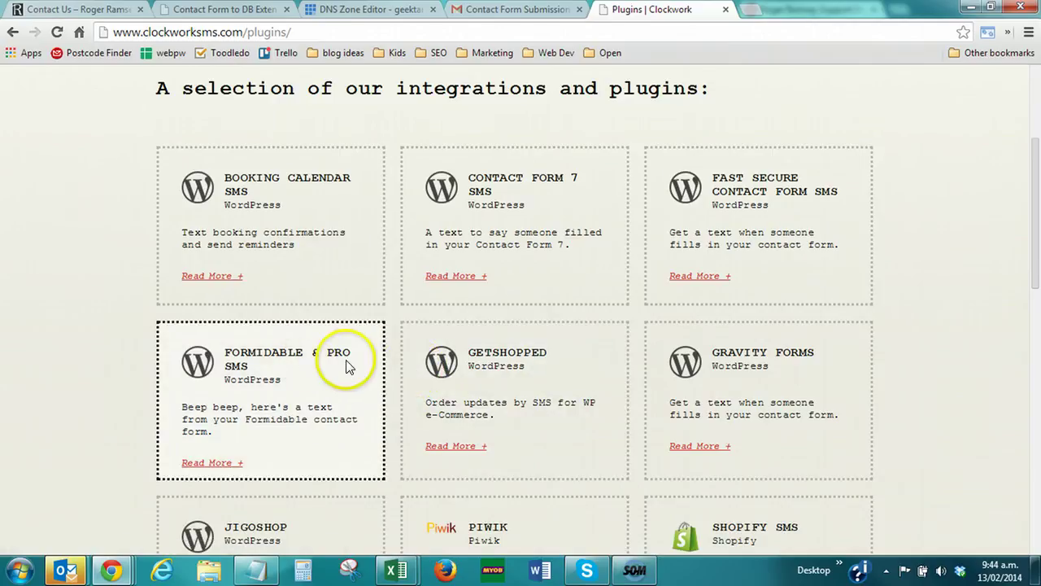
scroll(651, 380, down, 2)
scroll(572, 380, down, 4)
scroll(572, 380, up, 5)
scroll(572, 380, up, 3)
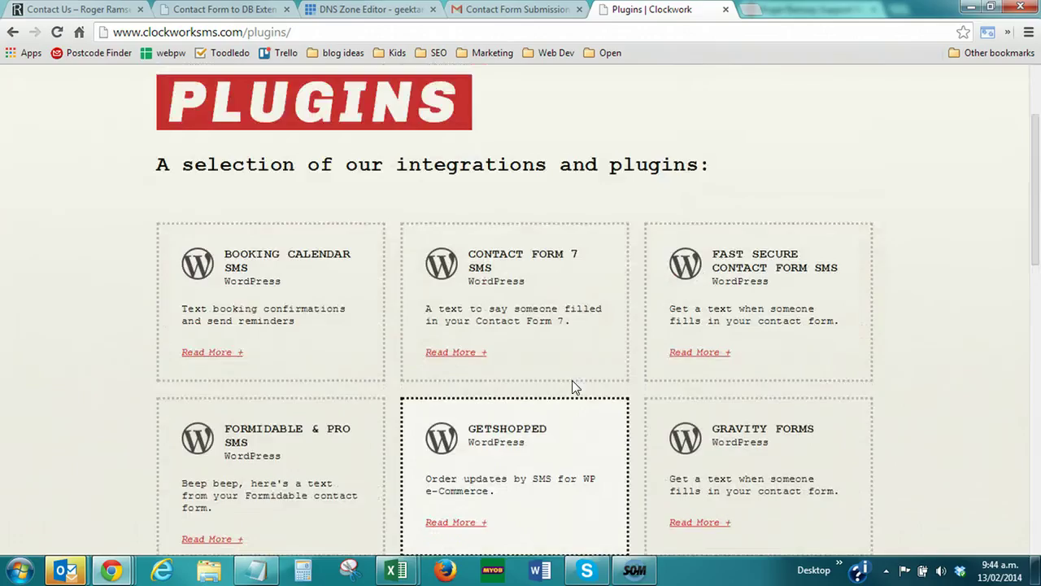
scroll(562, 378, down, 1)
click(561, 376)
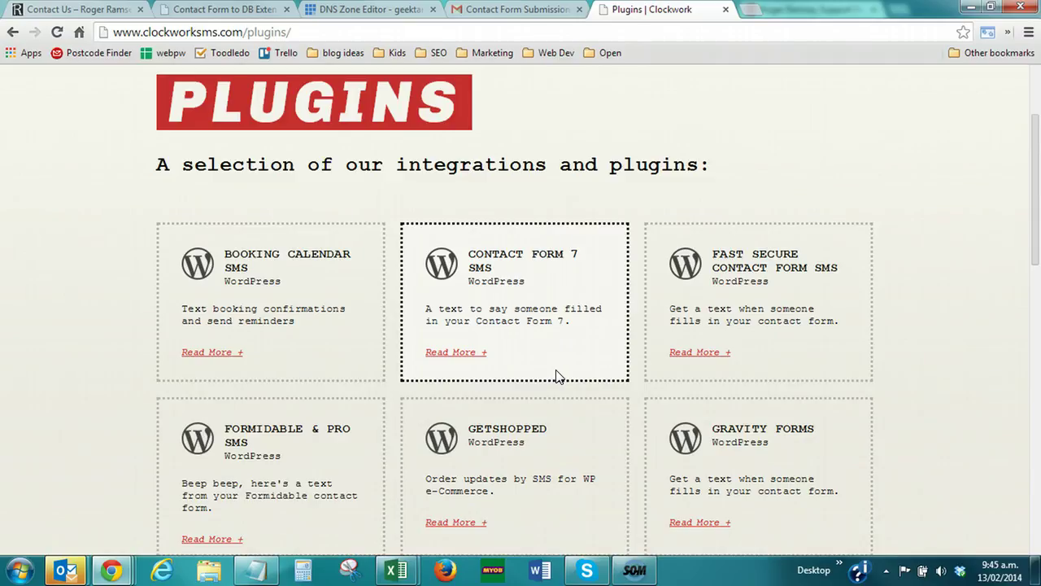
scroll(558, 376, up, 2)
scroll(582, 272, down, 1)
scroll(591, 270, up, 1)
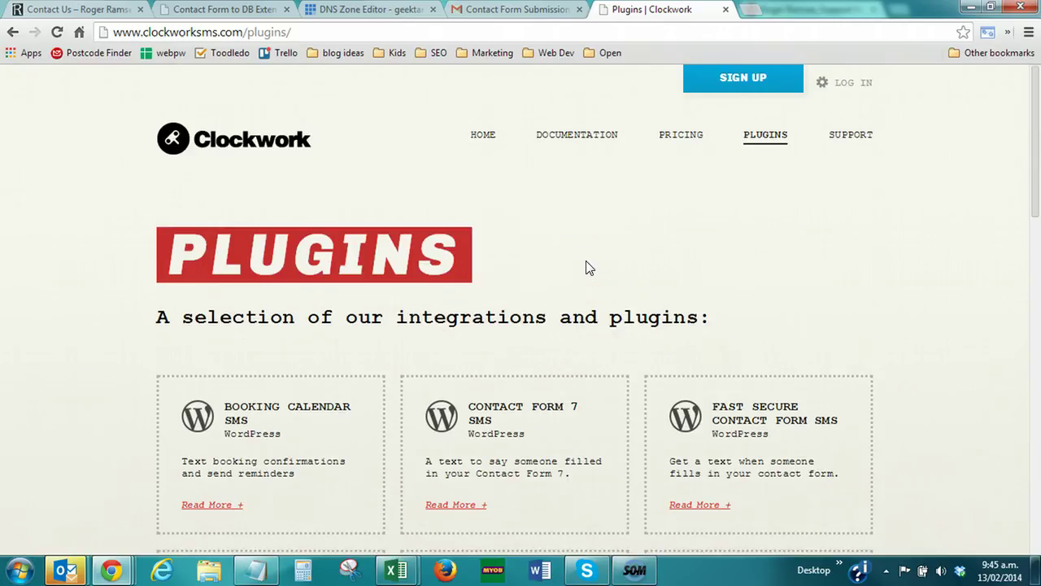